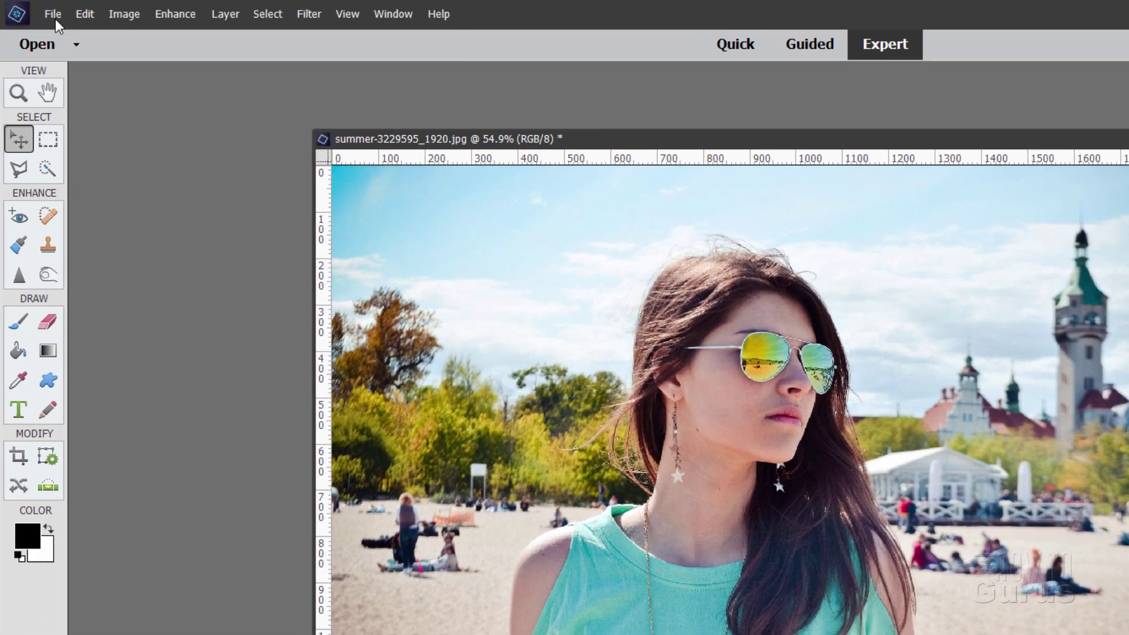
# - Create a blank white document from the Default Photoshop Elements Size preset: 7 × 5 inches, 300 ppi
pyautogui.click(37, 9)
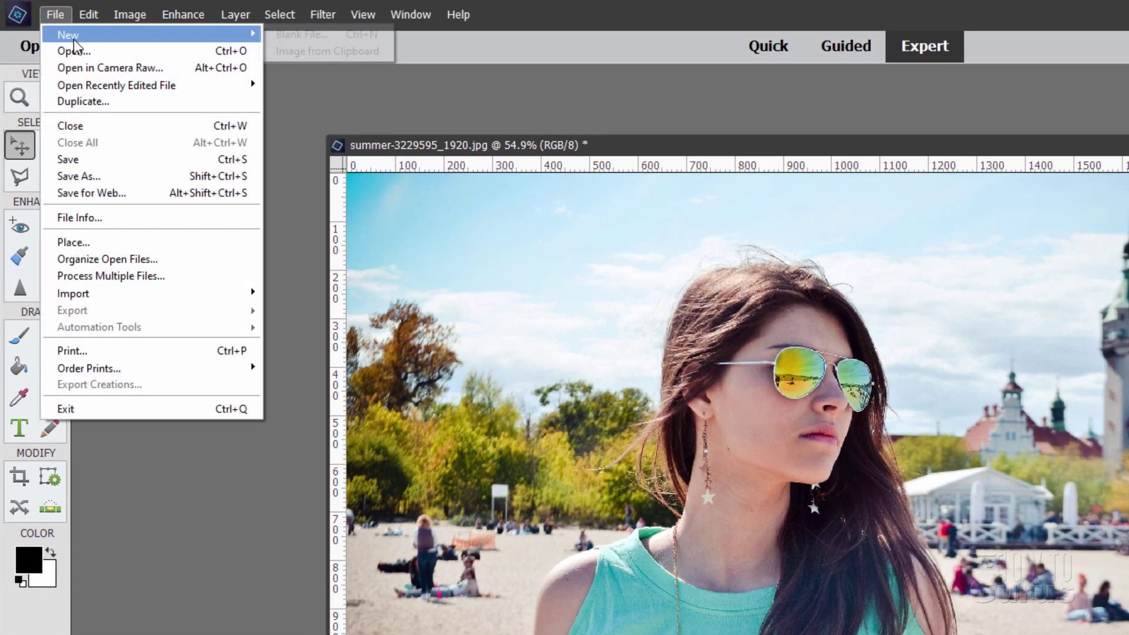
pyautogui.click(281, 36)
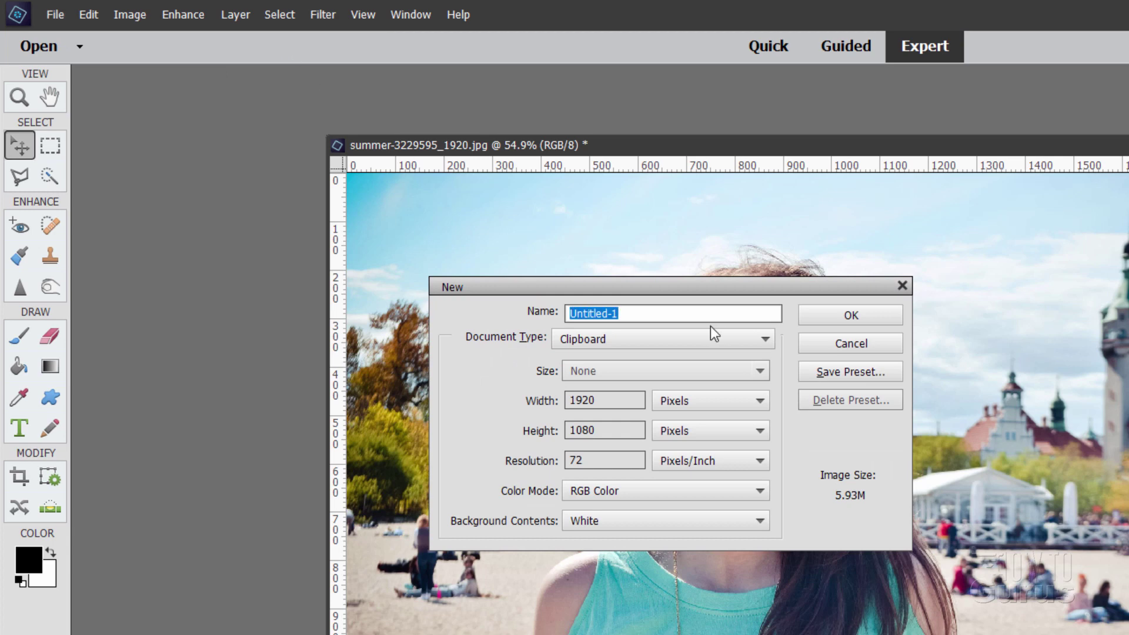
pyautogui.click(667, 337)
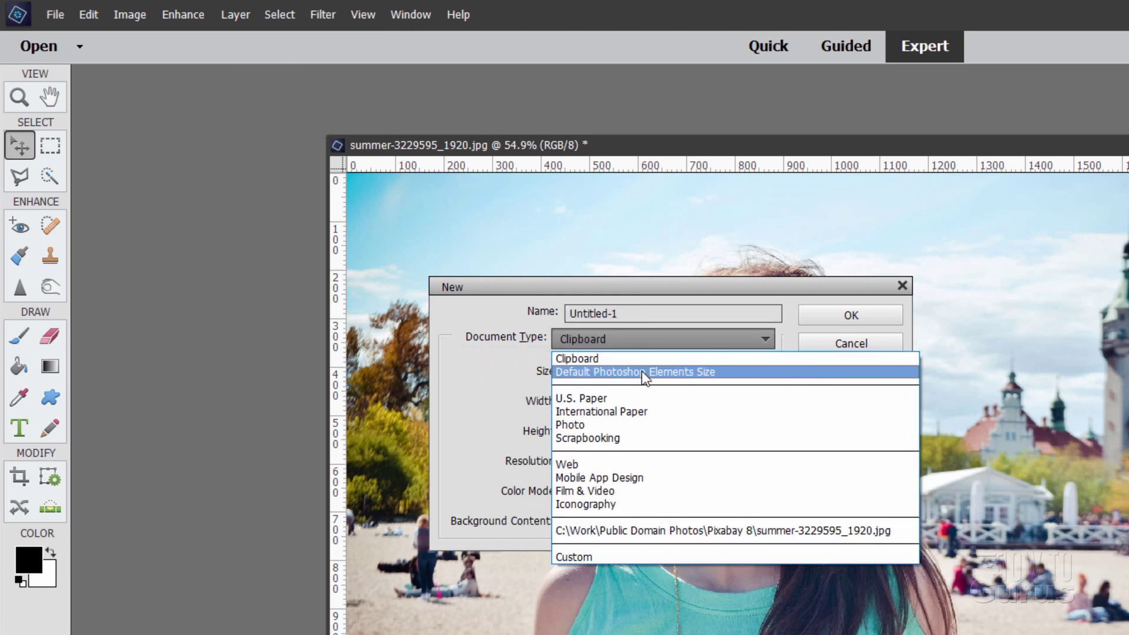
pyautogui.click(645, 373)
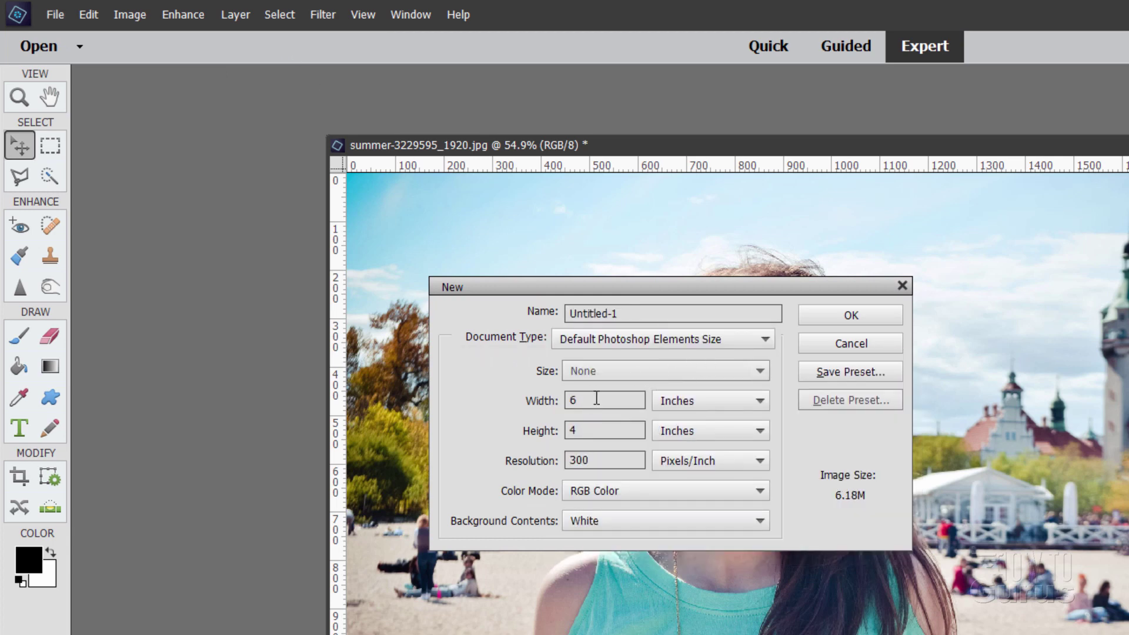
pyautogui.doubleClick(596, 398)
pyautogui.write('7')
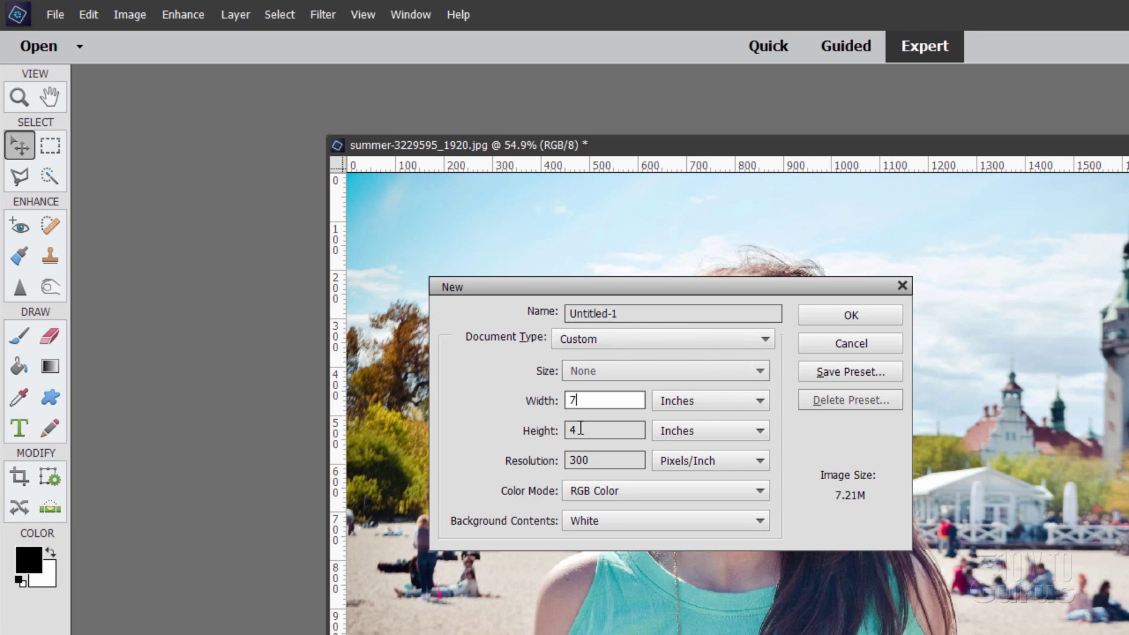
pyautogui.moveTo(581, 428); pyautogui.dragTo(500, 429)
pyautogui.write('5')
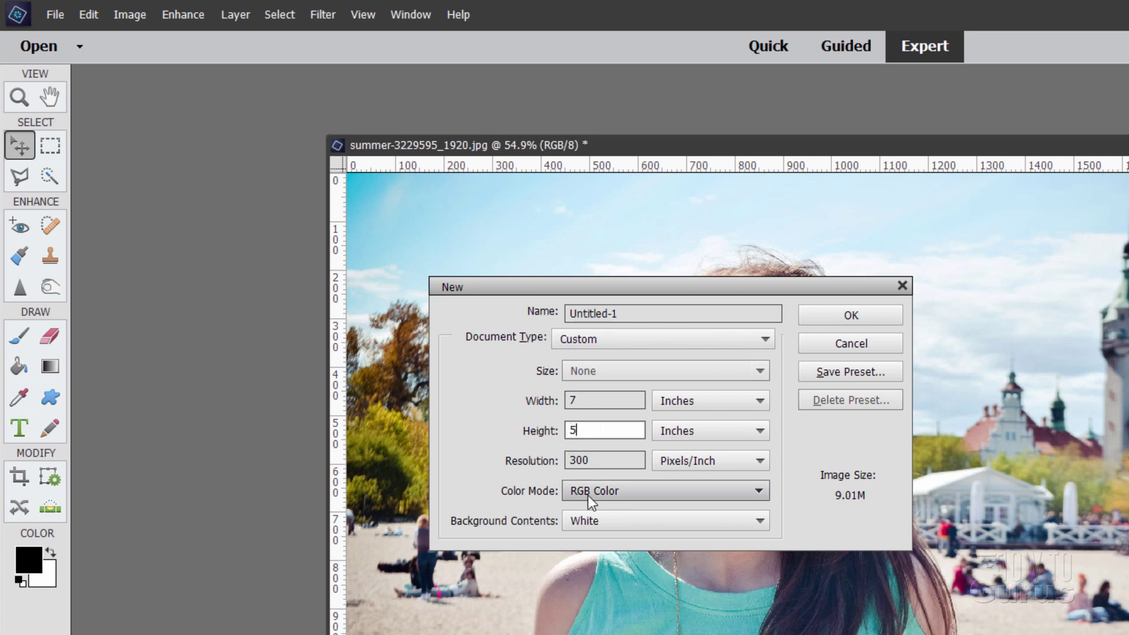
pyautogui.click(594, 465)
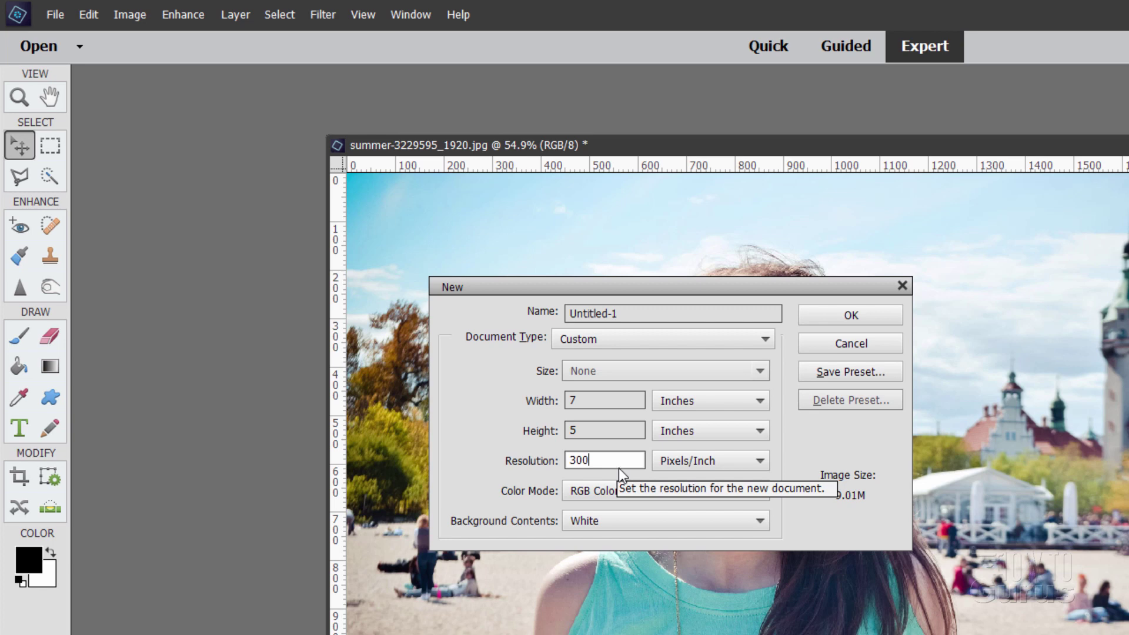
pyautogui.click(851, 315)
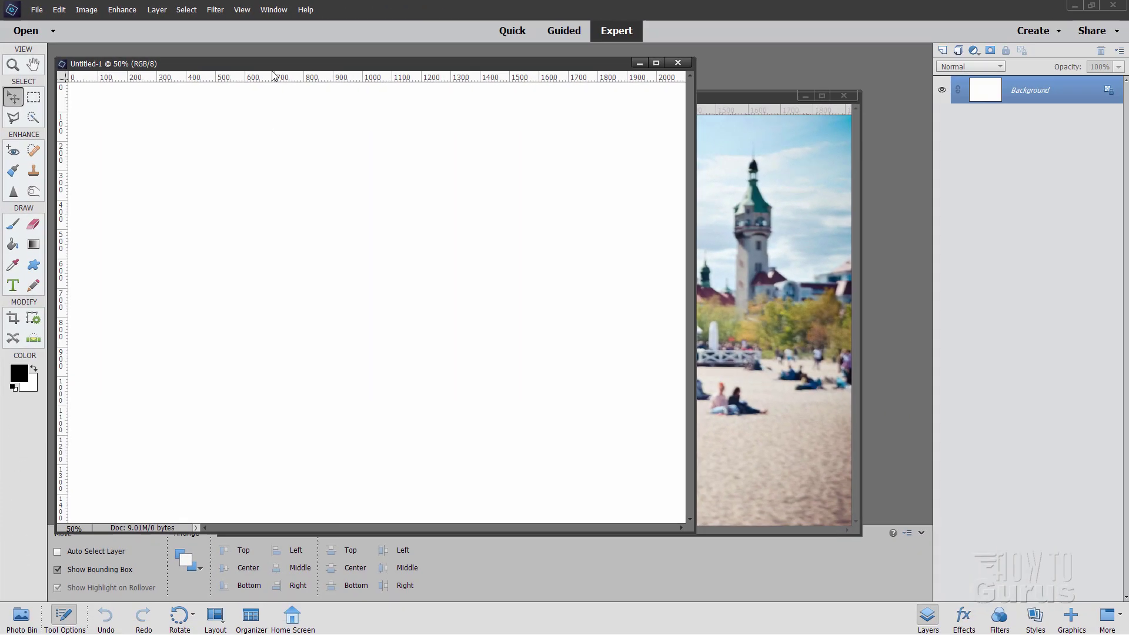
pyautogui.moveTo(274, 75); pyautogui.dragTo(320, 86)
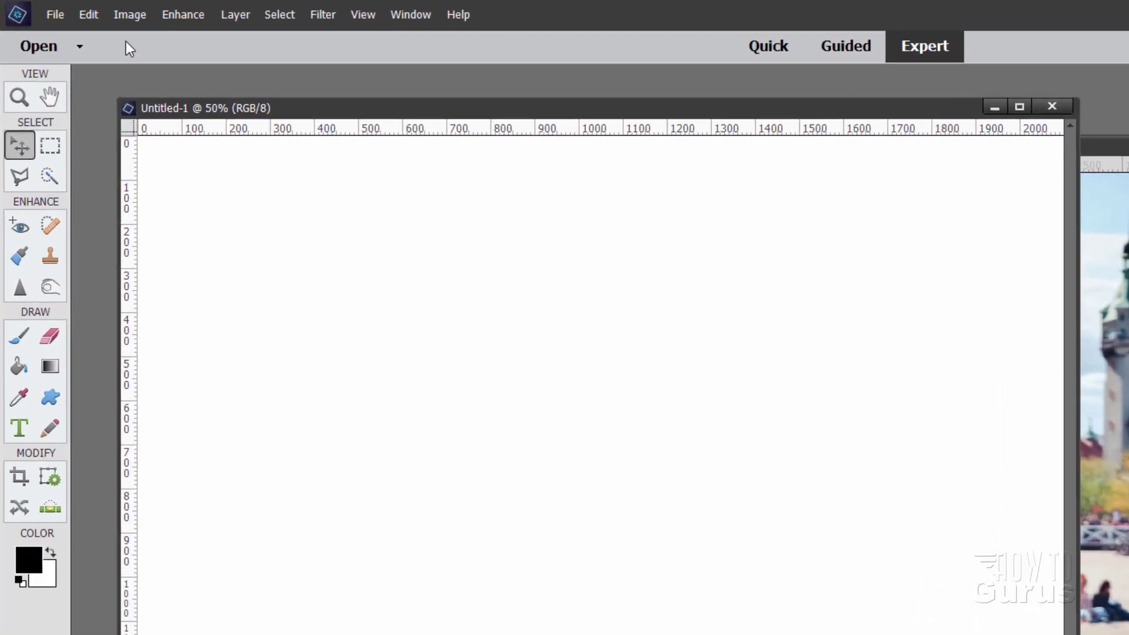
pyautogui.click(87, 14)
pyautogui.moveTo(184, 343)
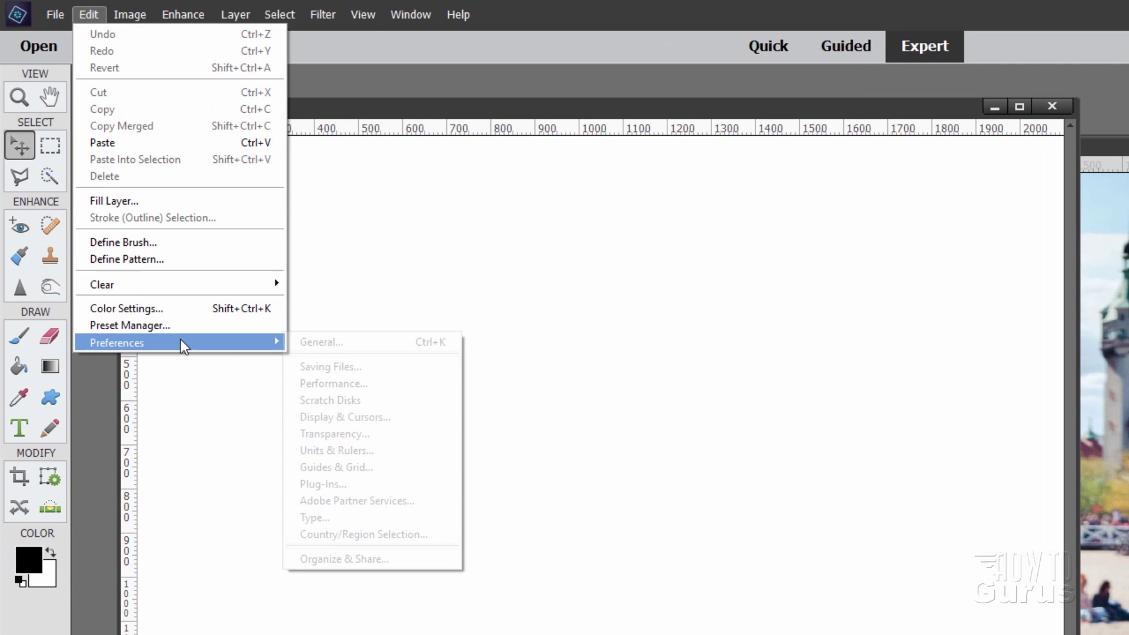
pyautogui.click(341, 348)
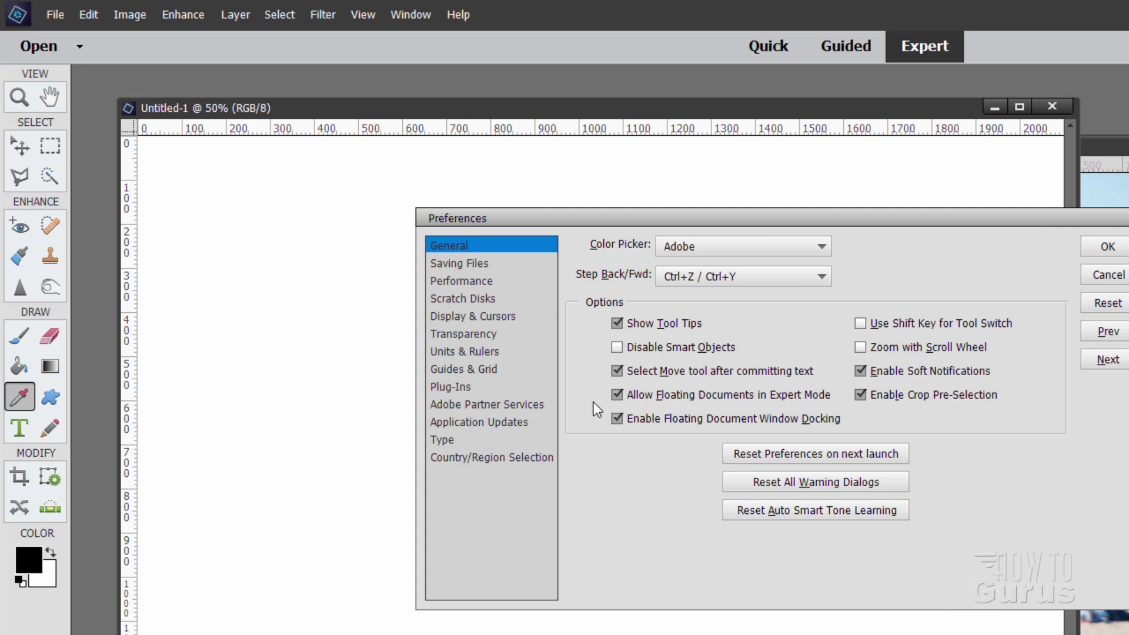
pyautogui.click(617, 394)
pyautogui.click(617, 394)
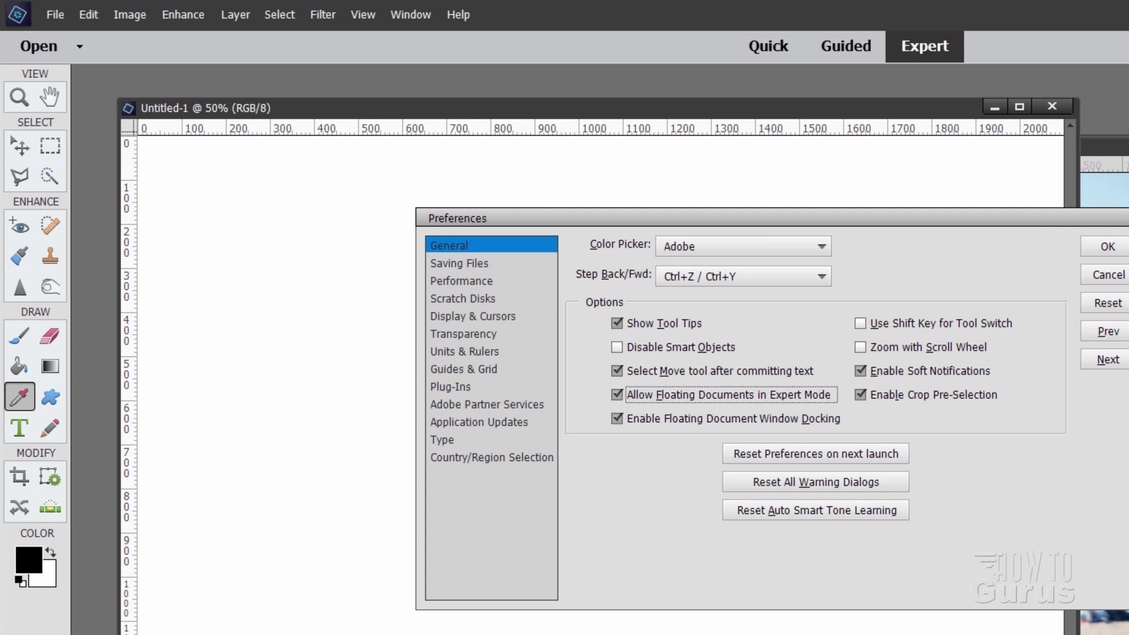
pyautogui.click(1111, 250)
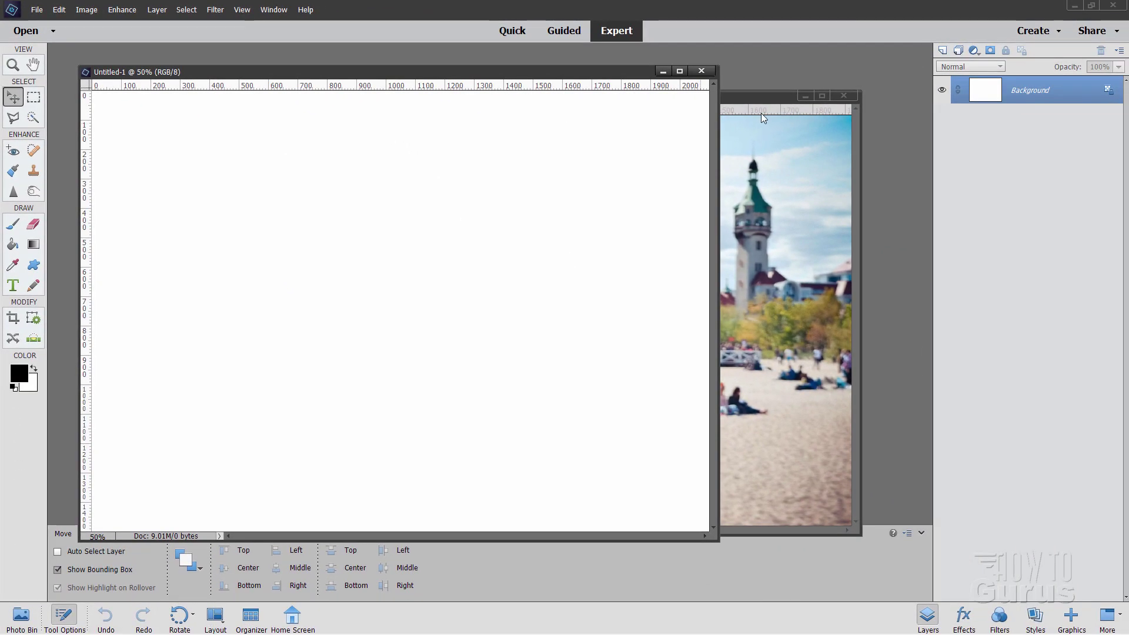
# - Drag the summer portrait into Untitled-1 as a layer and close the original without saving
pyautogui.click(761, 112)
pyautogui.moveTo(685, 103); pyautogui.dragTo(809, 192)
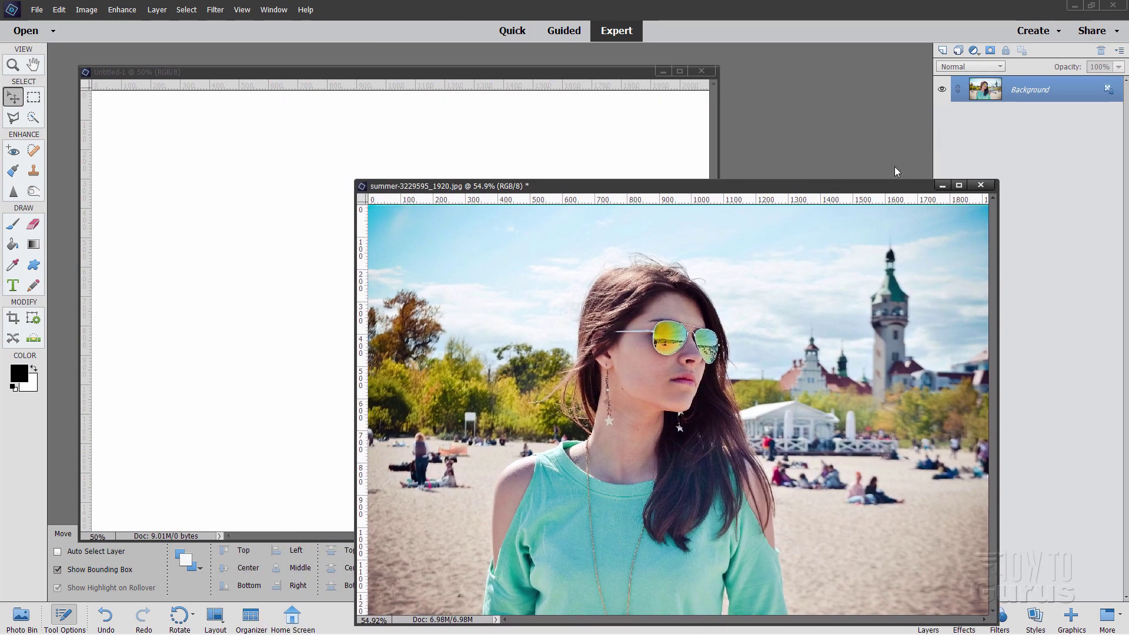
pyautogui.moveTo(980, 91); pyautogui.dragTo(344, 212)
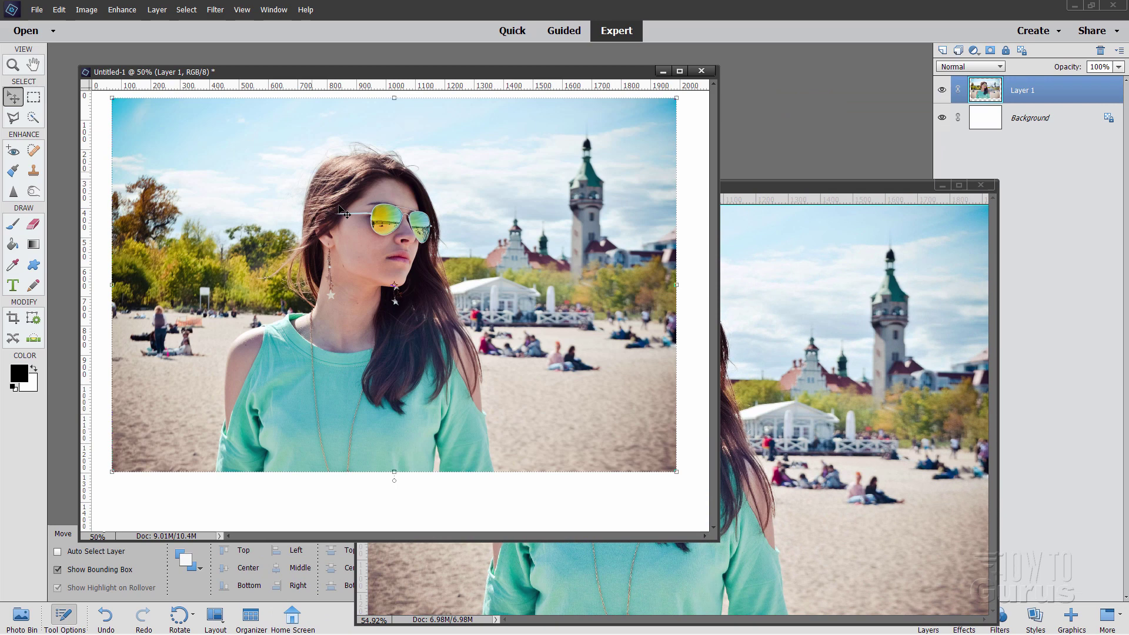
pyautogui.click(981, 185)
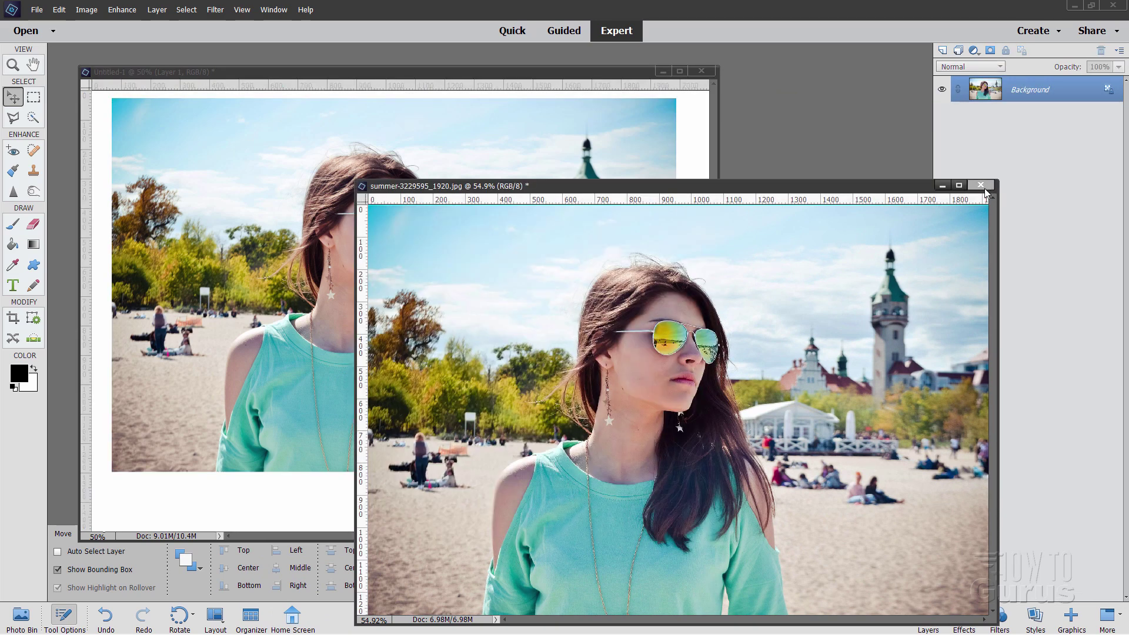
pyautogui.click(562, 250)
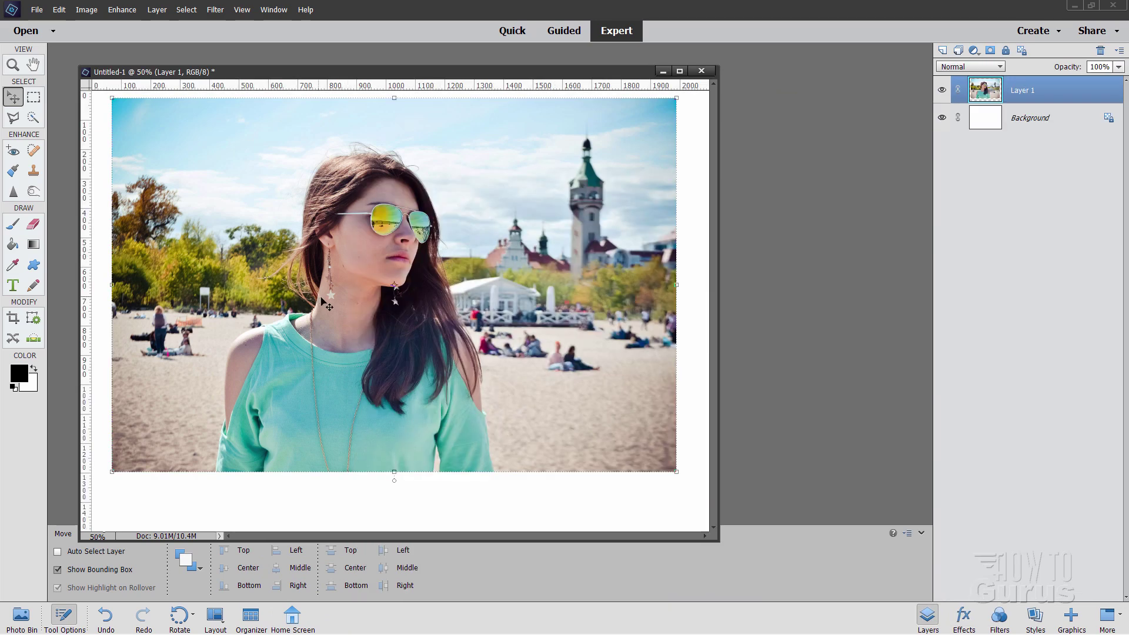
# - Enlarge the photo to about 177 percent, shift it left to fill the canvas, and dock the window
pyautogui.moveTo(365, 305); pyautogui.dragTo(181, 252)
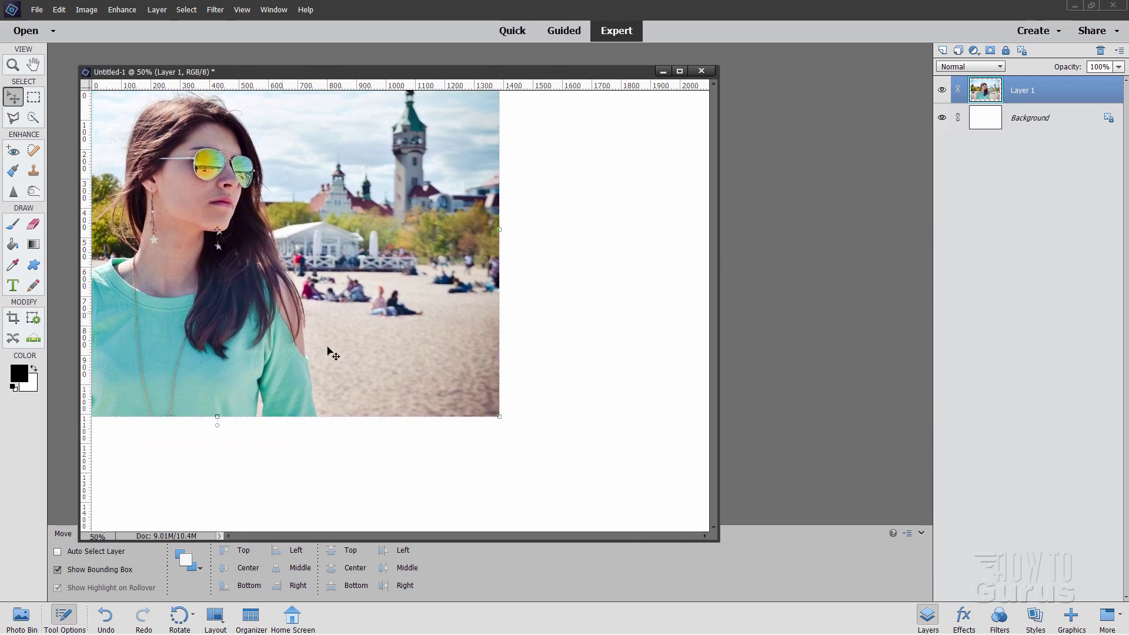
pyautogui.moveTo(500, 417); pyautogui.dragTo(1062, 623)
pyautogui.click(678, 523)
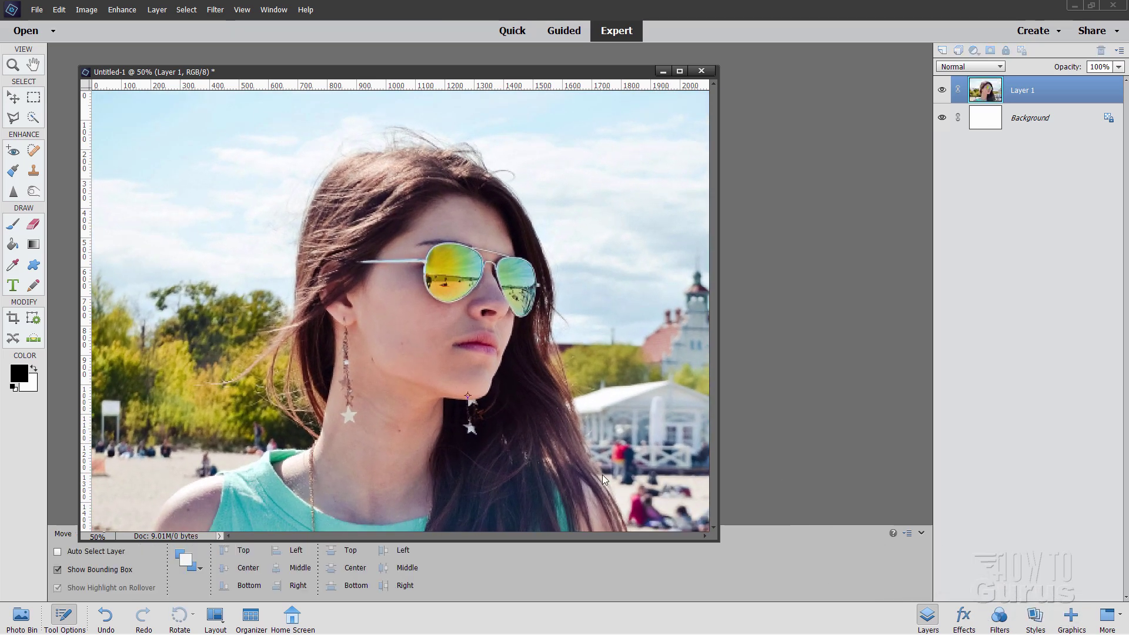
pyautogui.moveTo(593, 471); pyautogui.dragTo(507, 470)
pyautogui.moveTo(536, 416); pyautogui.dragTo(477, 417)
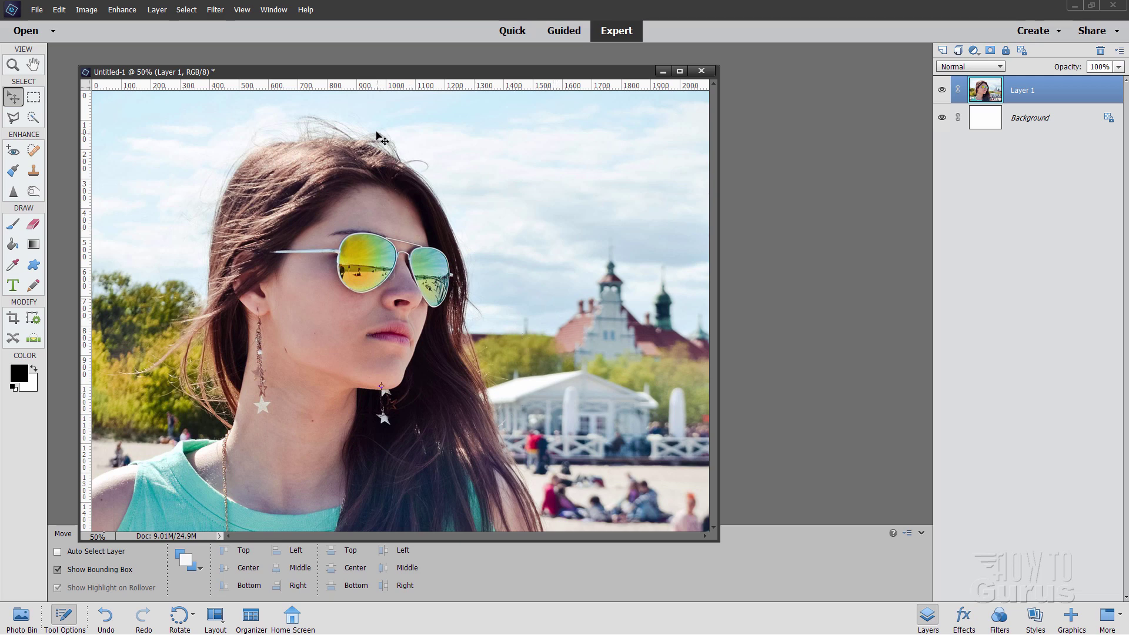
pyautogui.moveTo(368, 76); pyautogui.dragTo(413, 49)
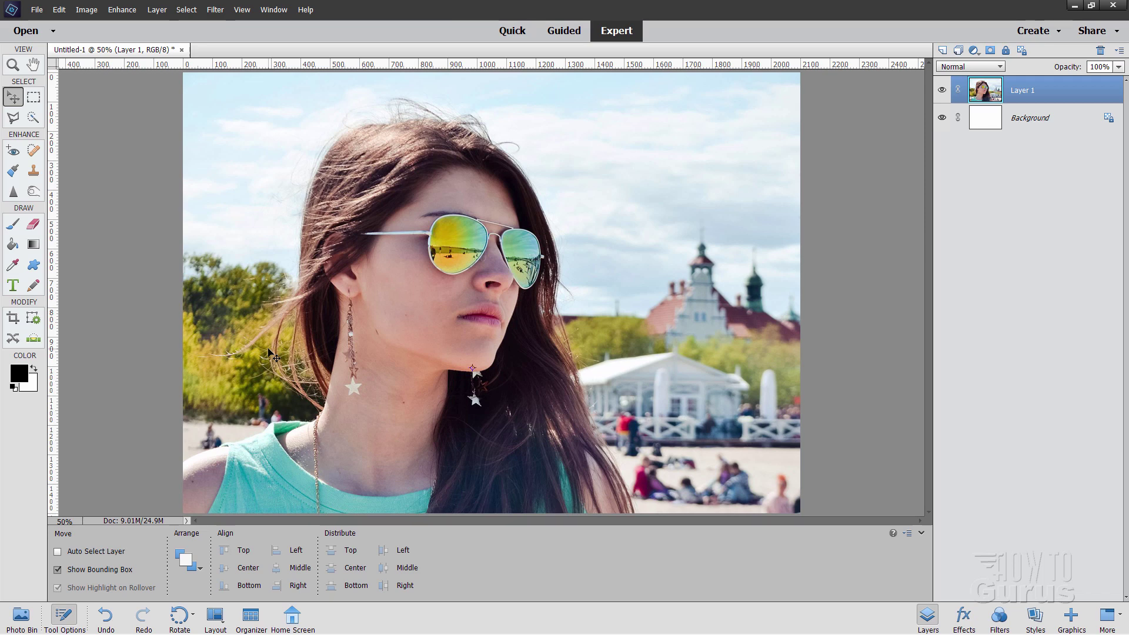
# - Bring up File Explorer on the Mosaic folder and move its window into position
pyautogui.hotkey('alt', 'Tab')
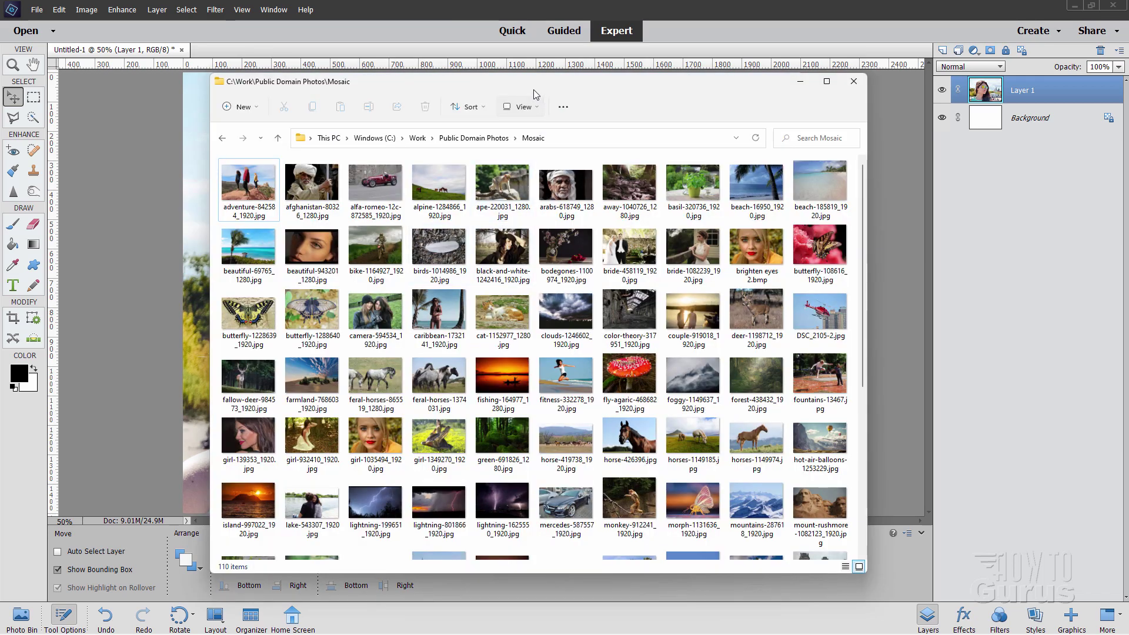
pyautogui.moveTo(534, 90); pyautogui.dragTo(585, 105)
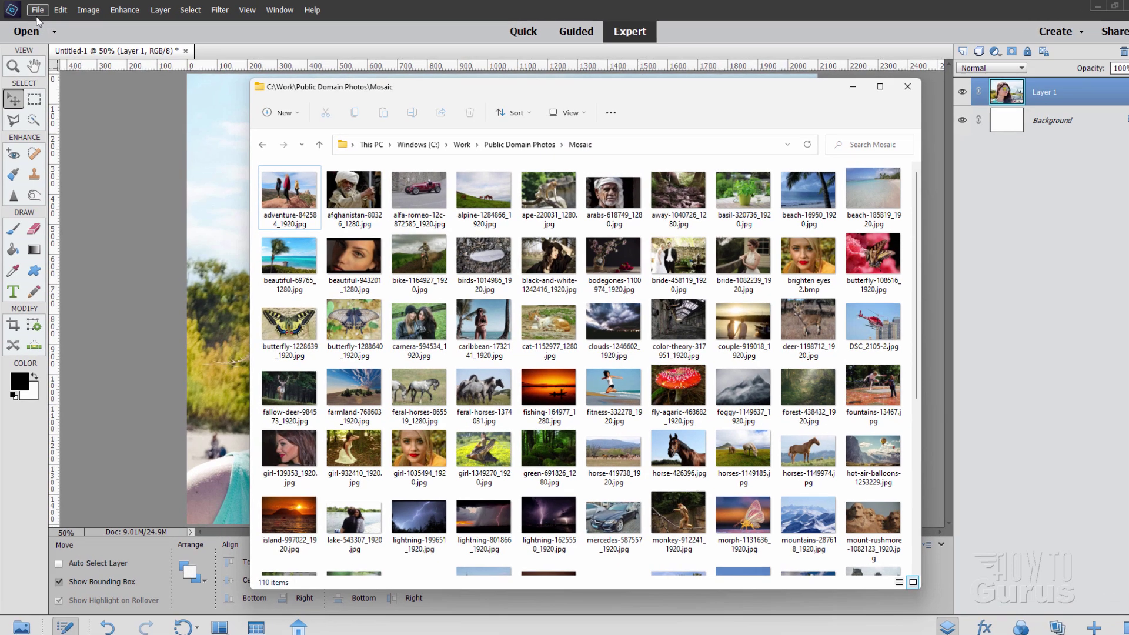
# - Open Process Multiple Files and set the Mosaic folder as the source
pyautogui.click(36, 9)
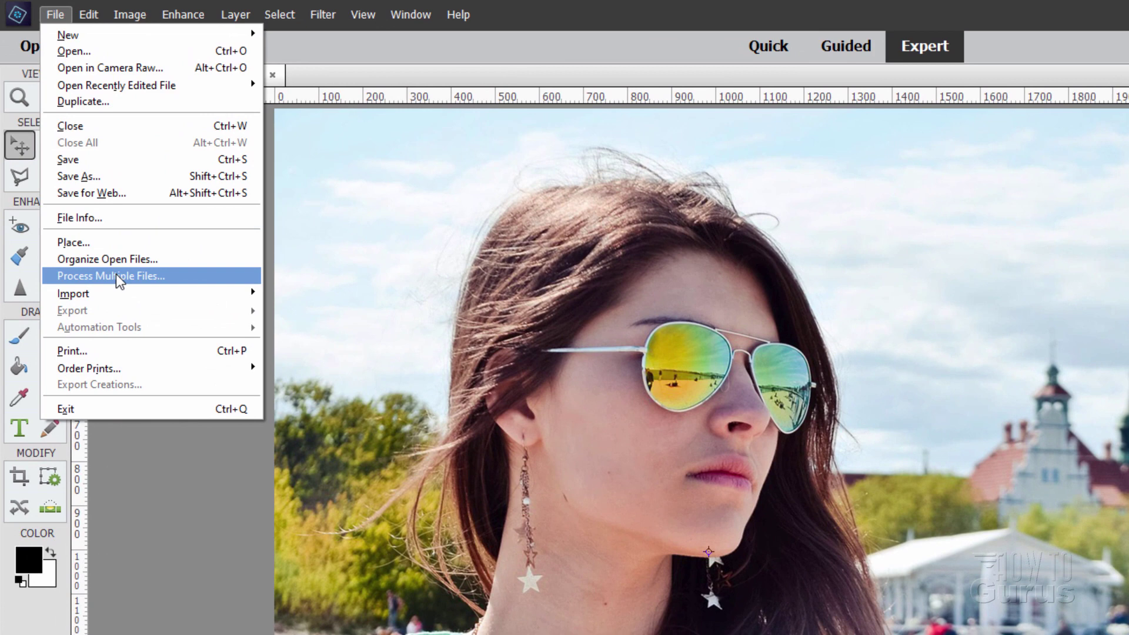
pyautogui.click(123, 278)
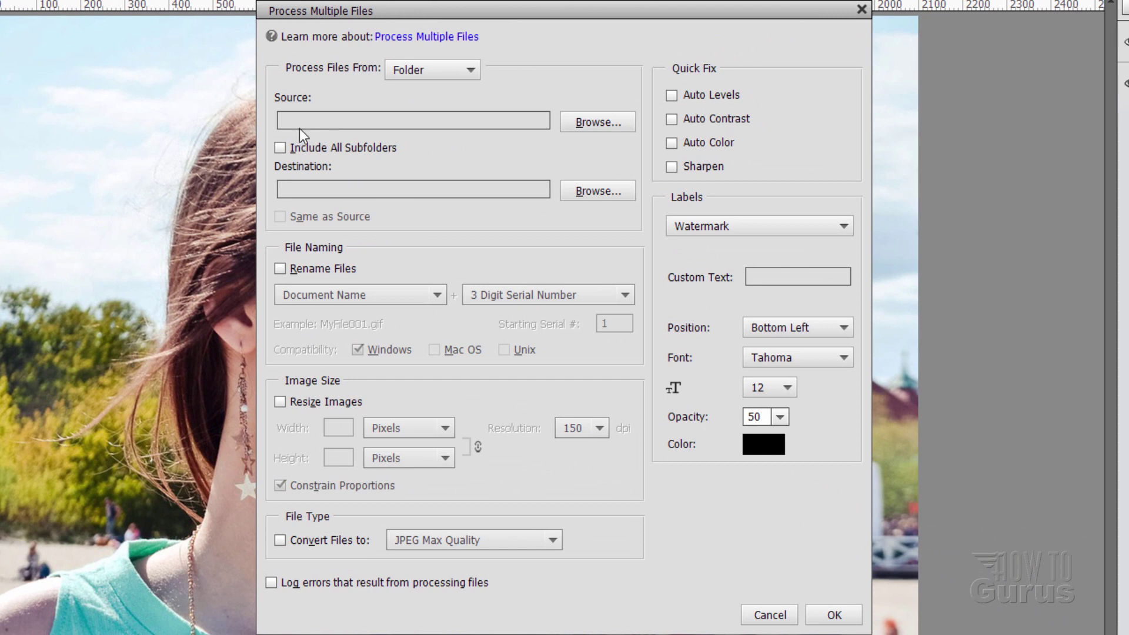
pyautogui.click(595, 122)
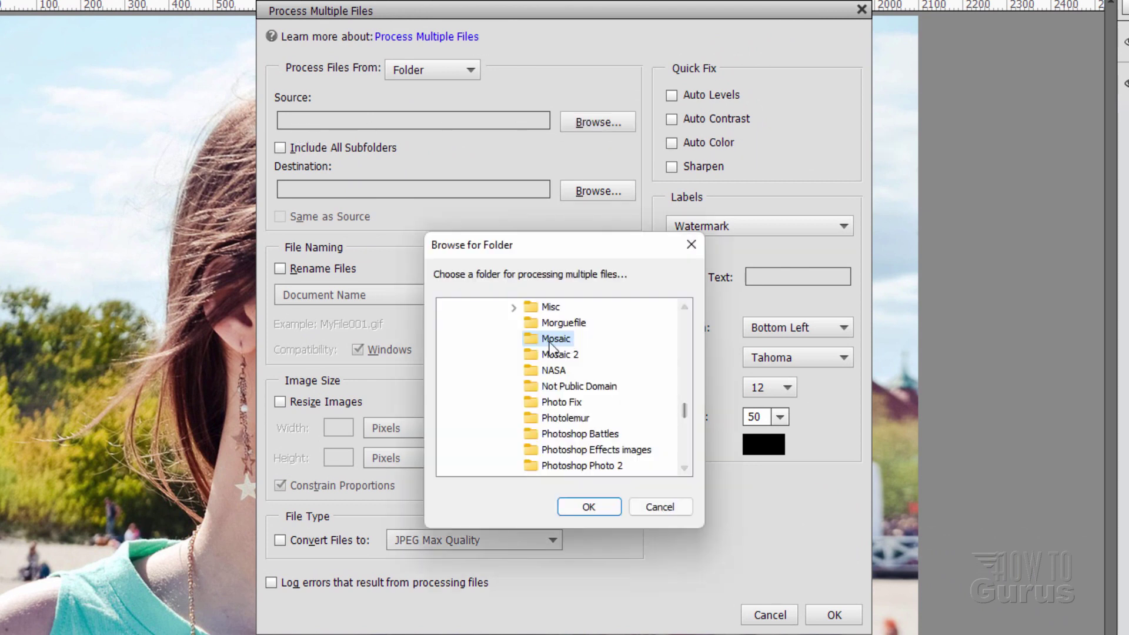
pyautogui.click(592, 505)
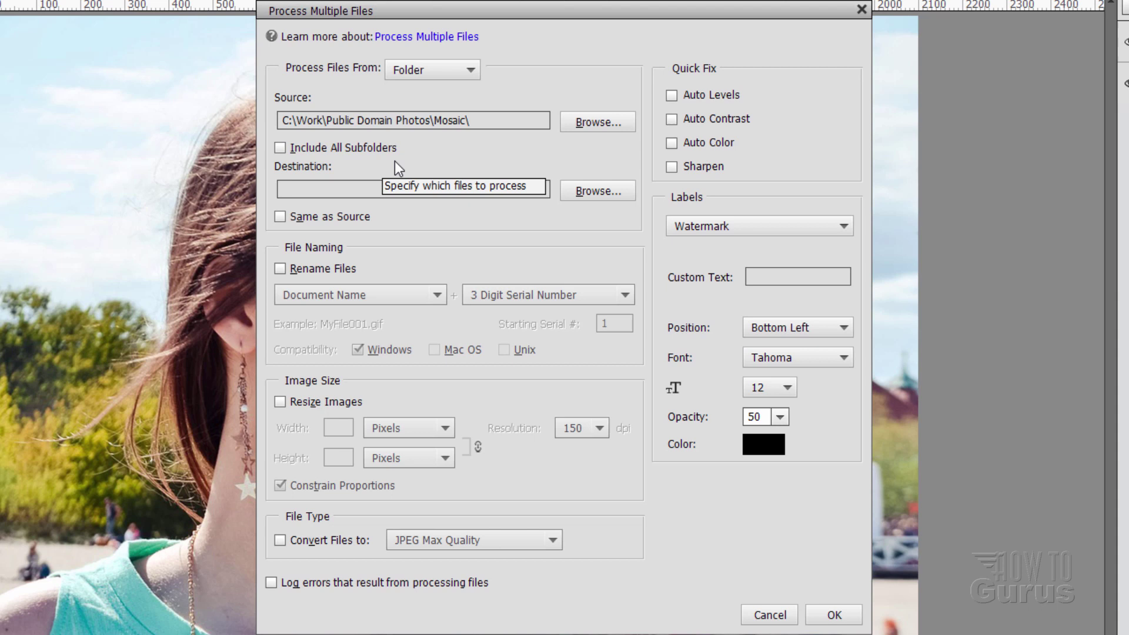
# - Set the Mosaic 2 folder as the destination for processed files
pyautogui.click(608, 191)
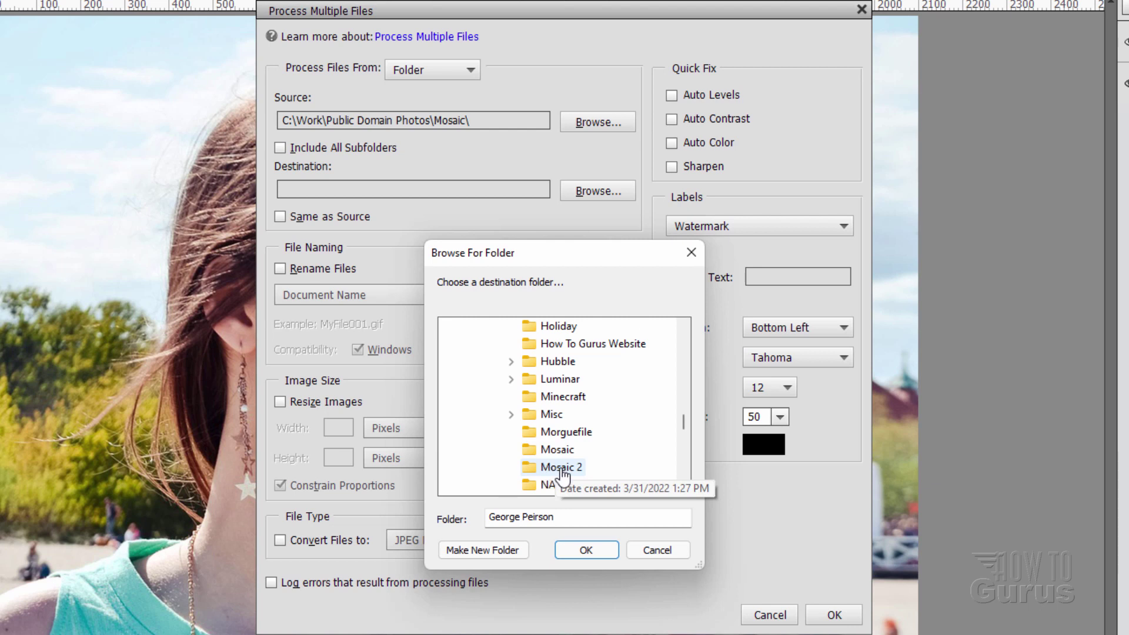
pyautogui.click(563, 467)
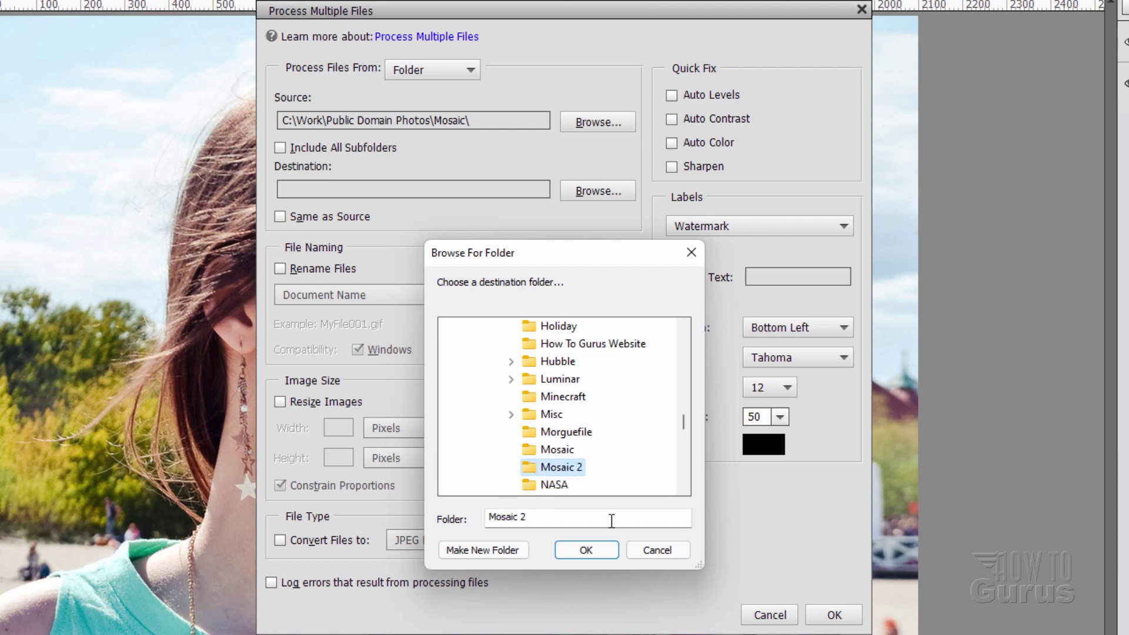
pyautogui.click(590, 551)
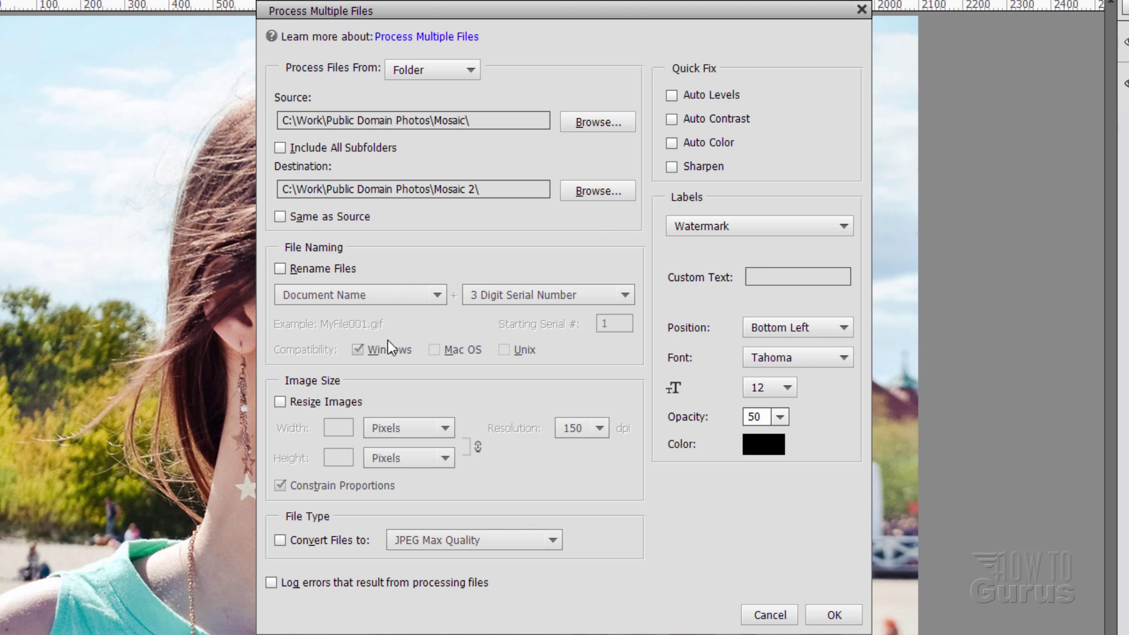
# - Turn on Resize Images at 4 × 2.5 inches with Constrain Proportions off
pyautogui.click(280, 402)
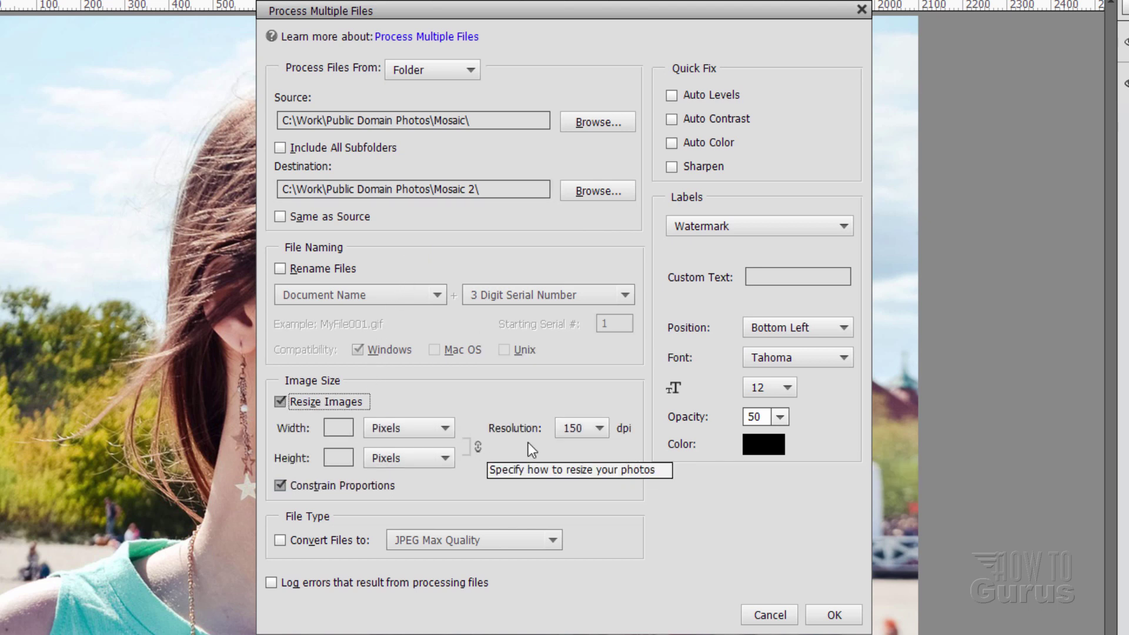
pyautogui.click(421, 432)
pyautogui.click(424, 448)
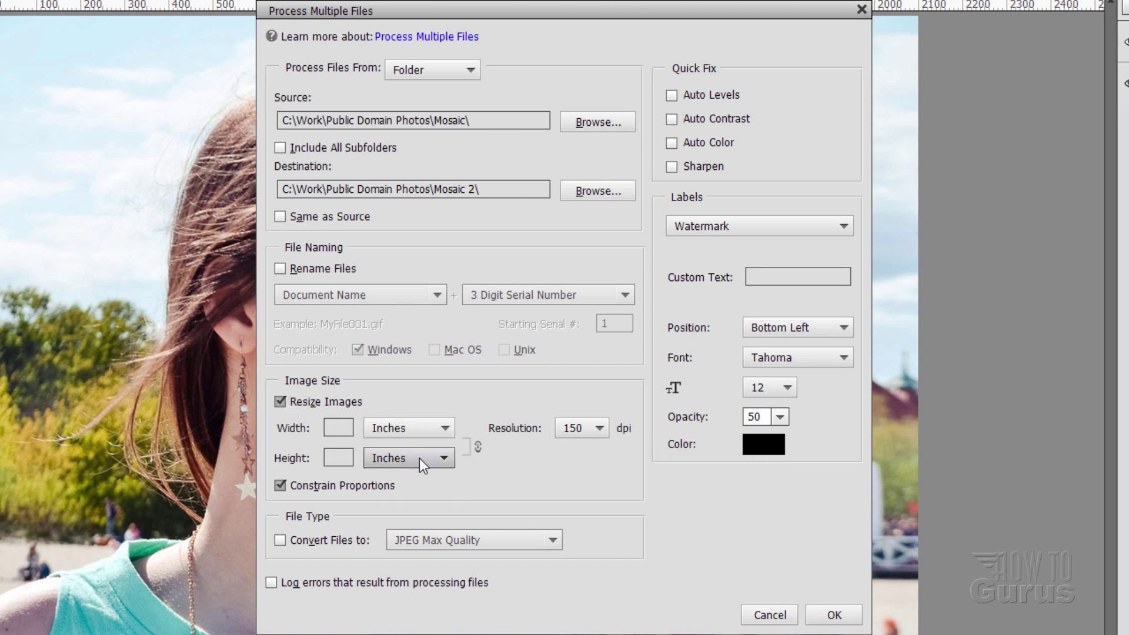
pyautogui.click(347, 432)
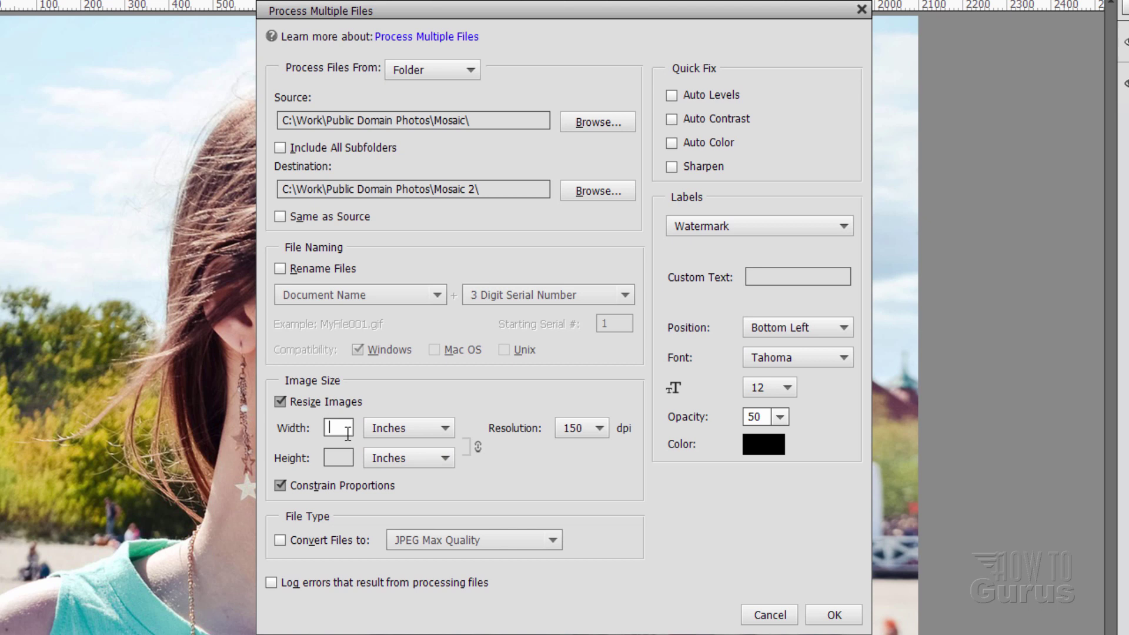
pyautogui.write('4')
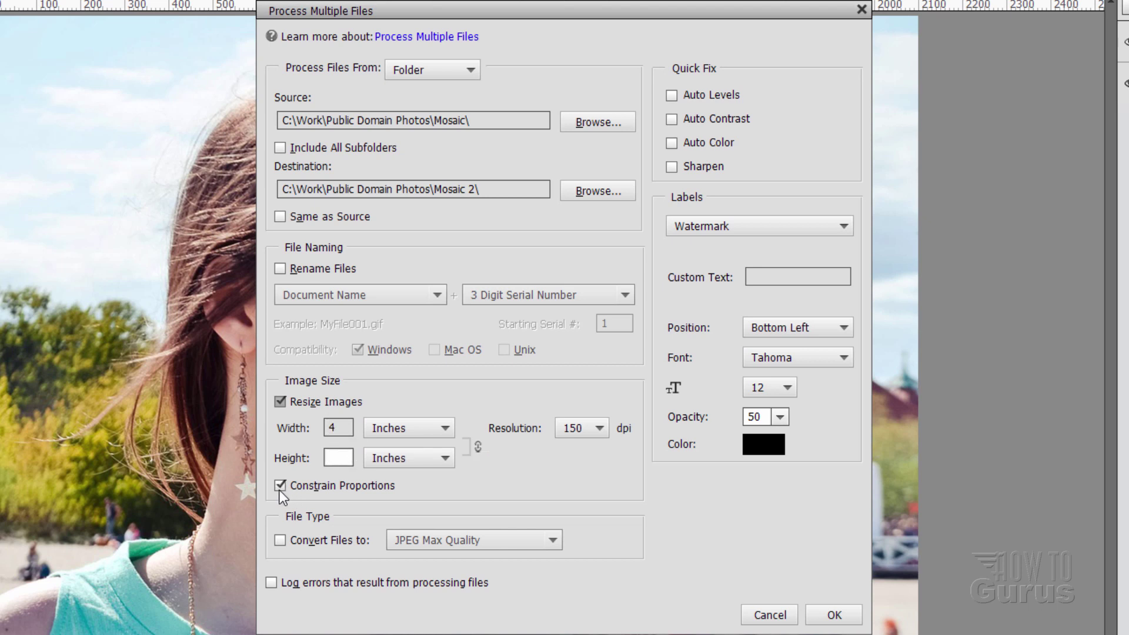
pyautogui.click(278, 488)
pyautogui.click(340, 458)
pyautogui.write('2.5')
# - Convert the files to JPEG Max Quality and run the batch
pyautogui.click(291, 544)
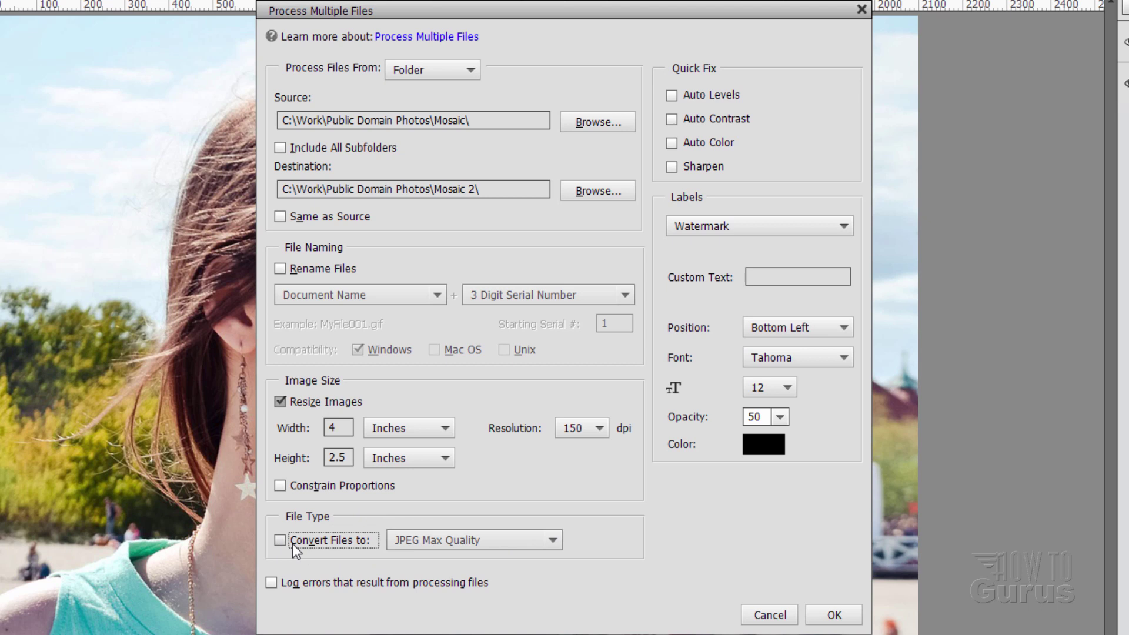
pyautogui.click(506, 547)
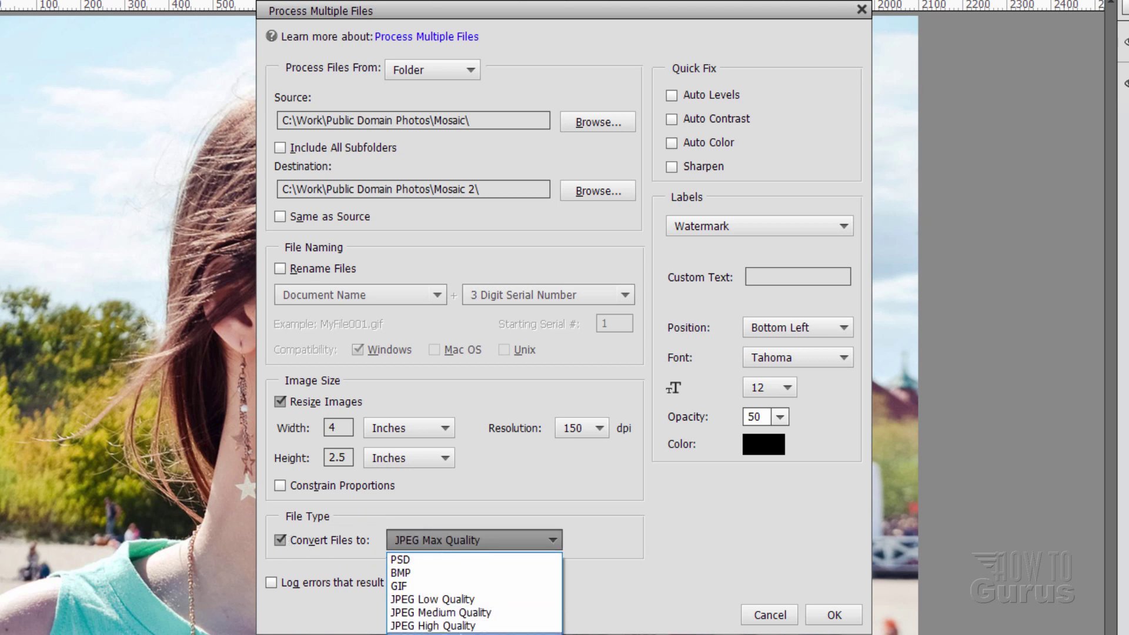
pyautogui.click(507, 548)
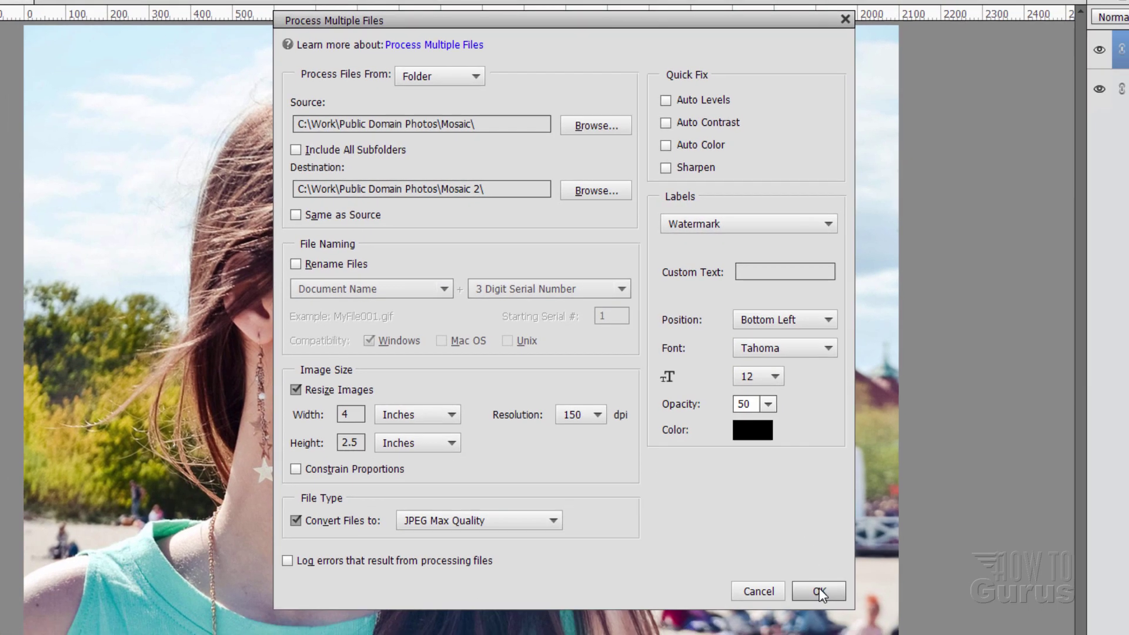
pyautogui.click(819, 592)
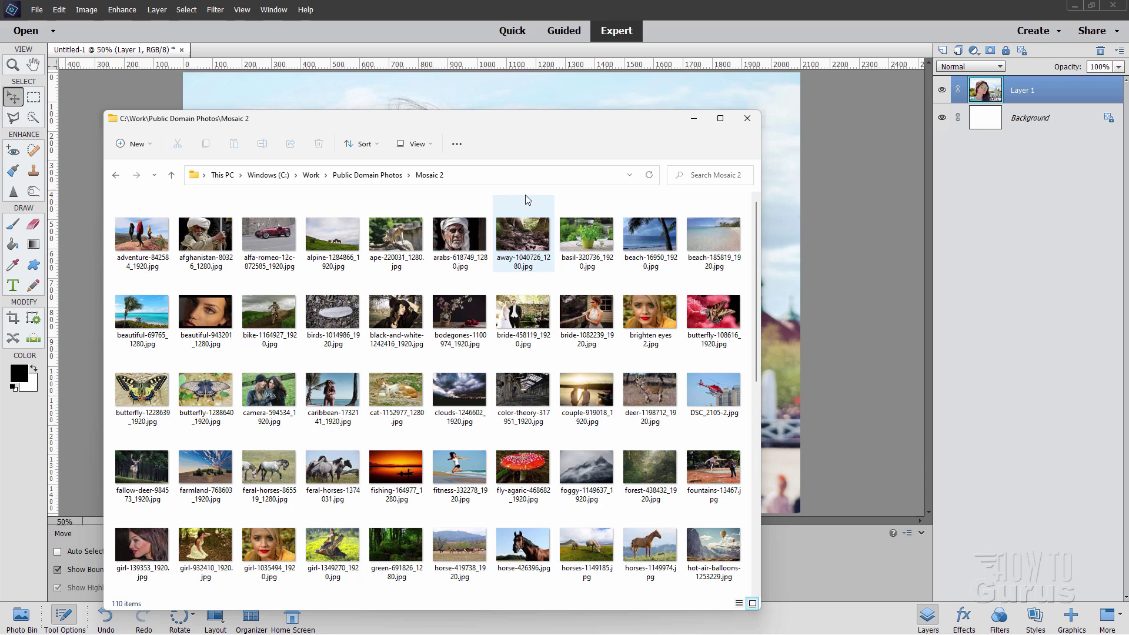
# - Move the Mosaic 2 Explorer window aside, then return to Elements and switch to the Organizer
pyautogui.moveTo(490, 130); pyautogui.dragTo(525, 107)
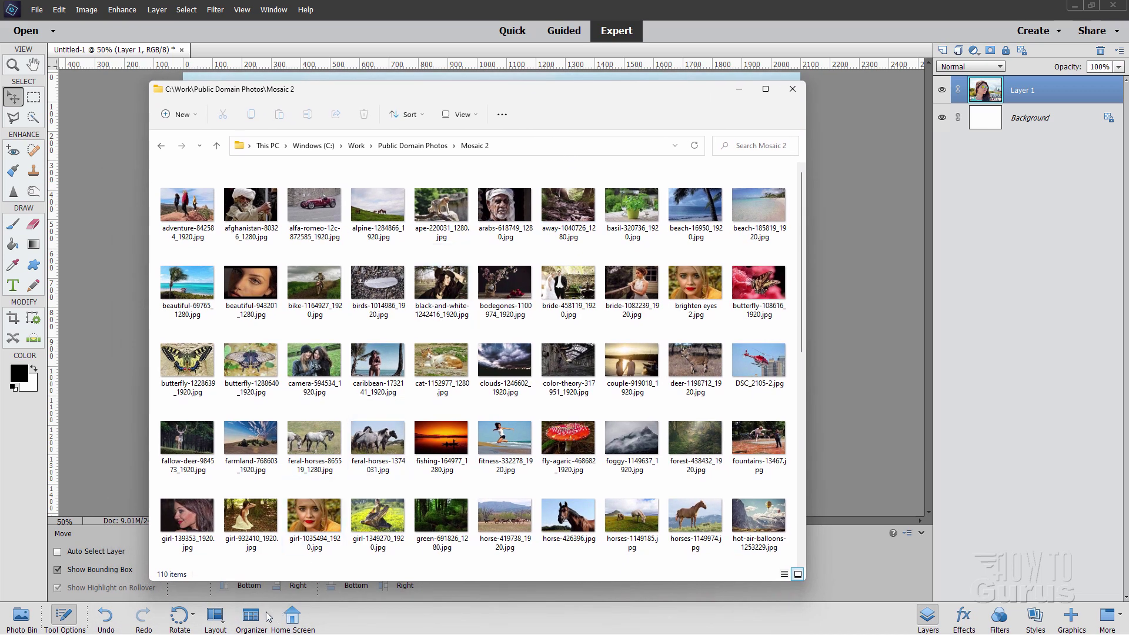
pyautogui.click(259, 614)
pyautogui.click(252, 616)
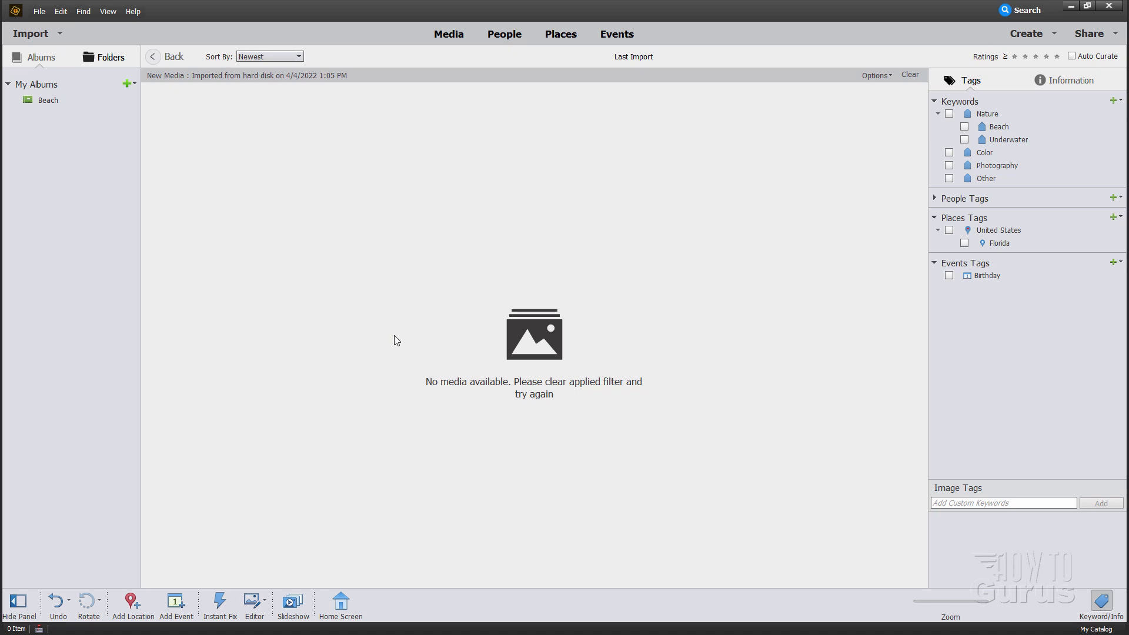
pyautogui.click(41, 13)
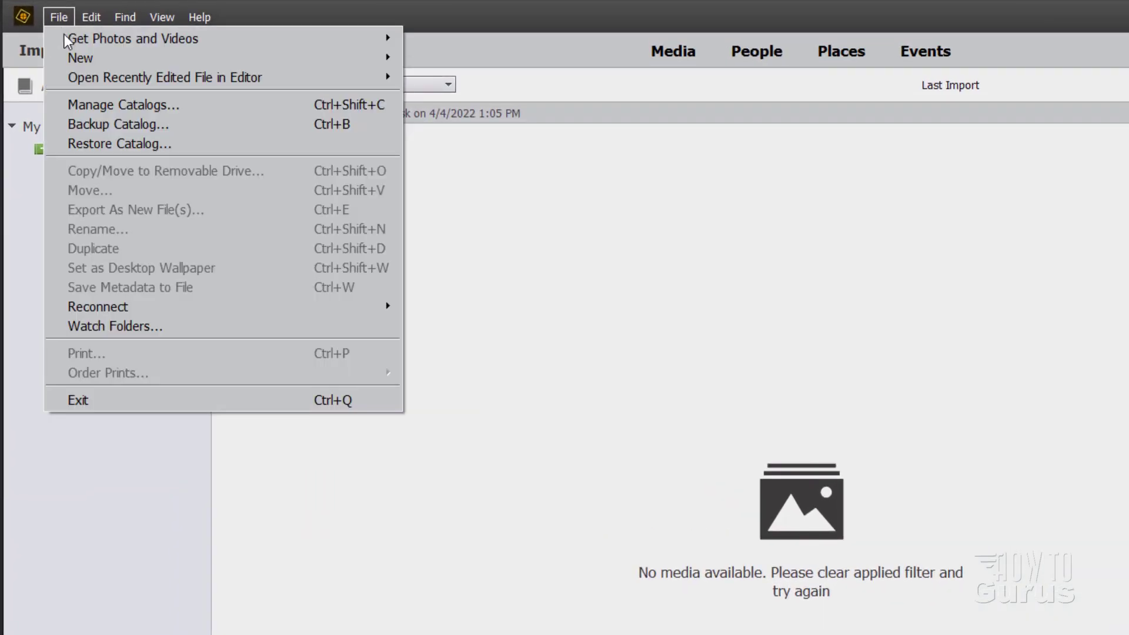
pyautogui.click(79, 105)
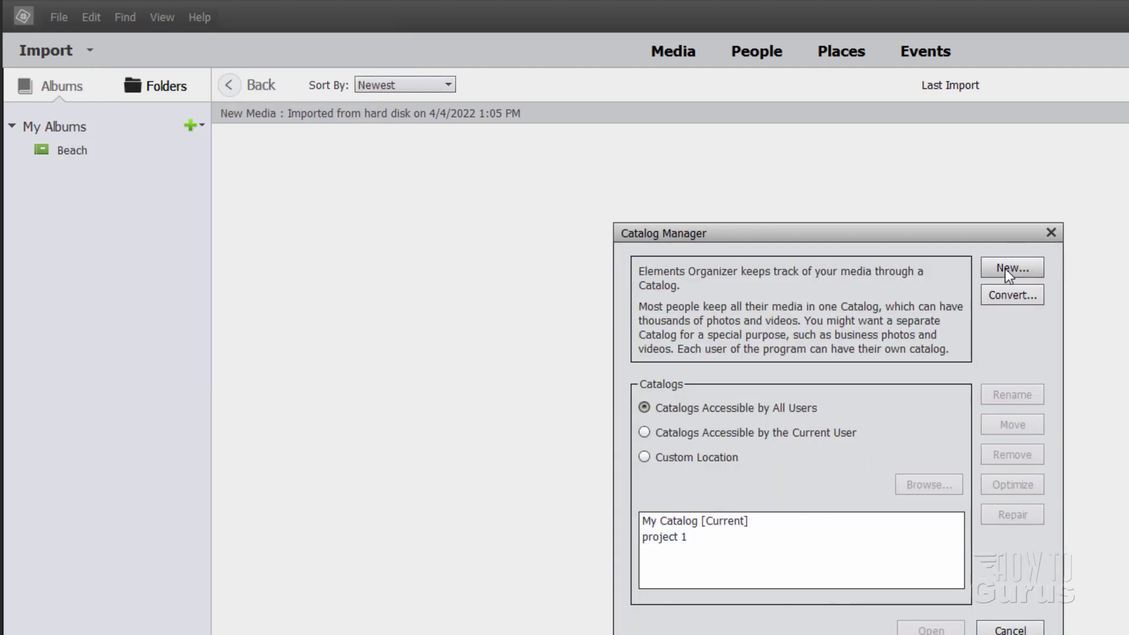
pyautogui.click(1051, 233)
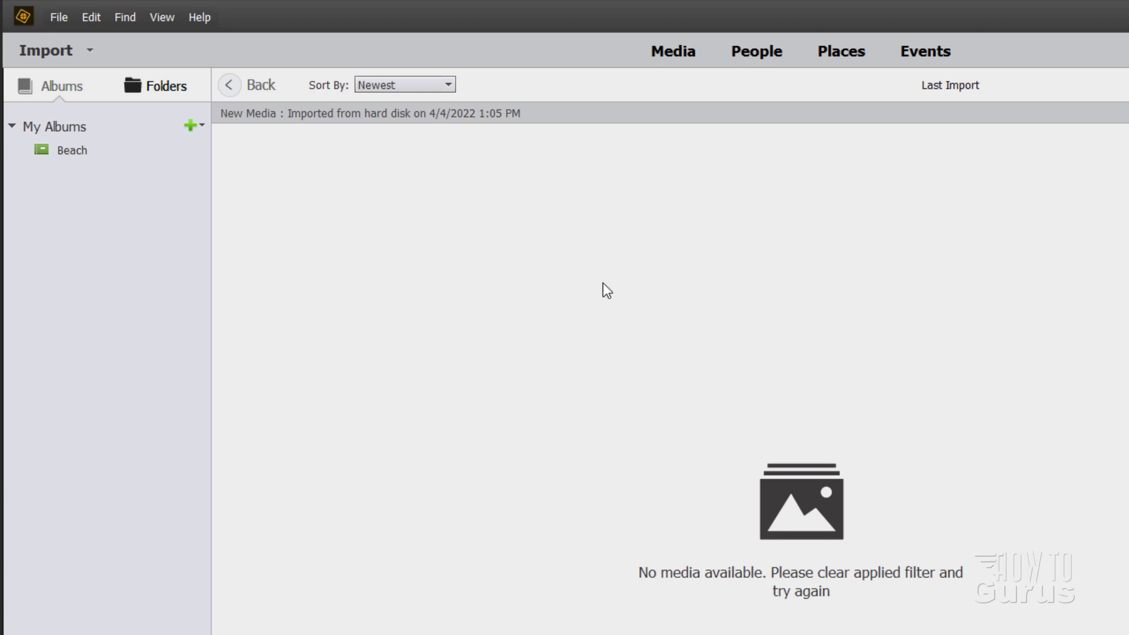
# - Import every photo in Mosaic 2 via From Files and Folders, skipping keyword tags
pyautogui.click(47, 54)
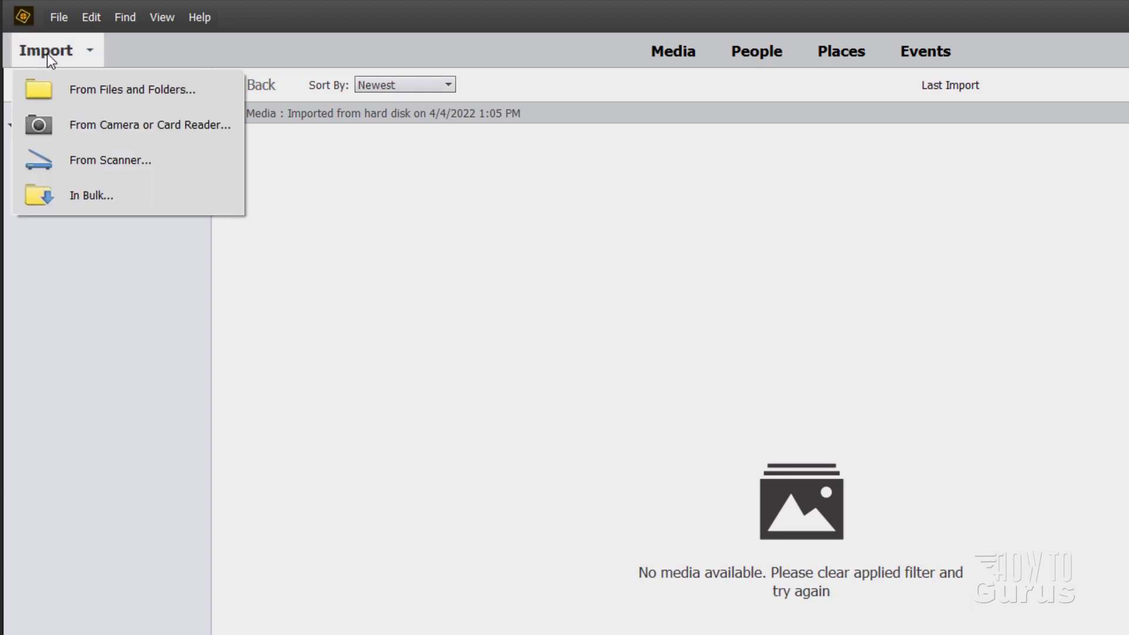
pyautogui.click(94, 90)
pyautogui.moveTo(634, 164); pyautogui.dragTo(620, 158)
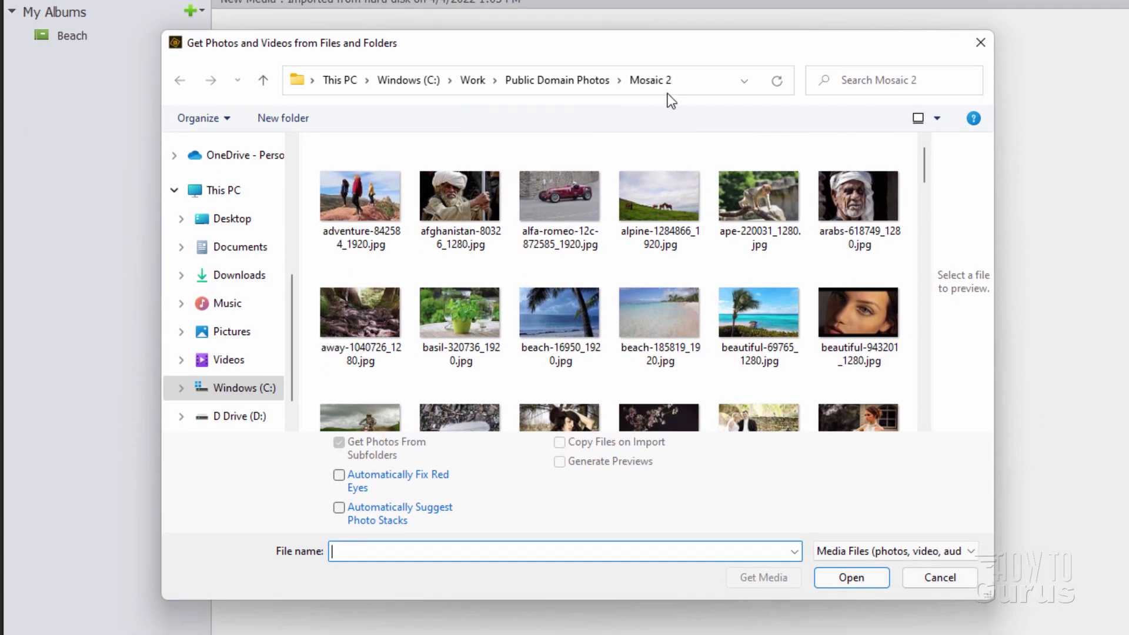
pyautogui.click(361, 311)
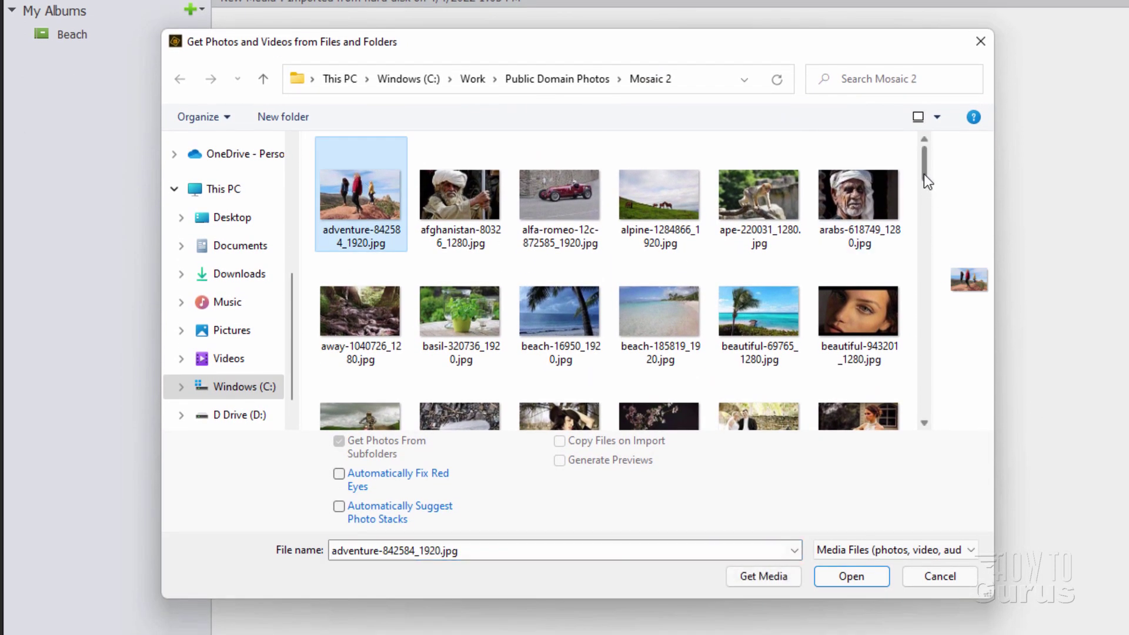
pyautogui.moveTo(924, 172); pyautogui.dragTo(924, 406)
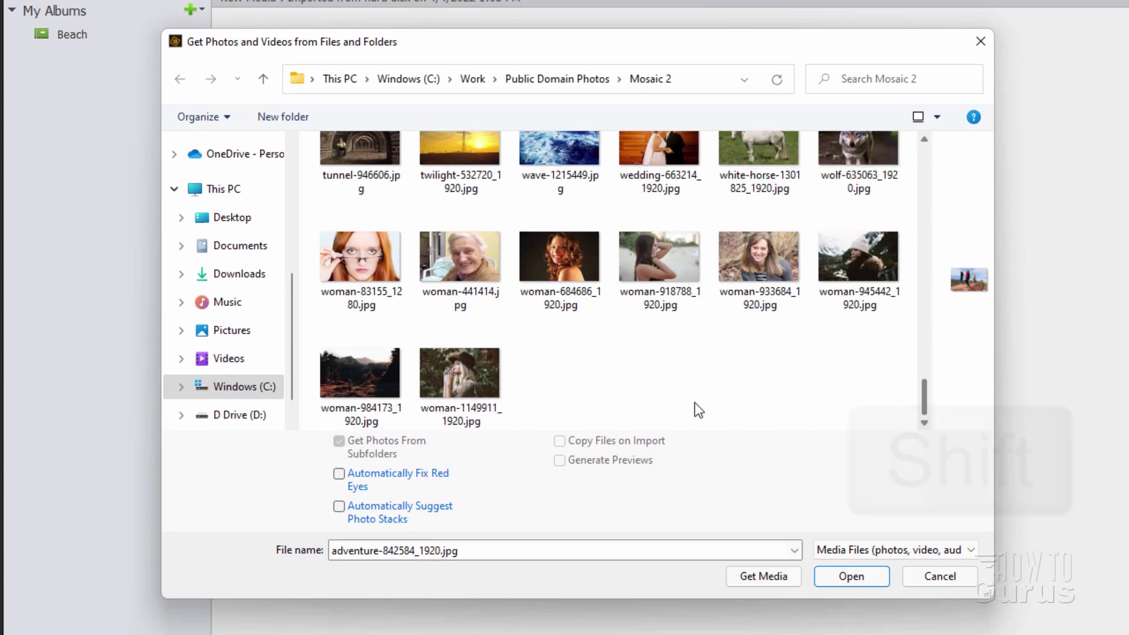
pyautogui.keyDown('shift'); pyautogui.click(485, 354); pyautogui.keyUp('shift')
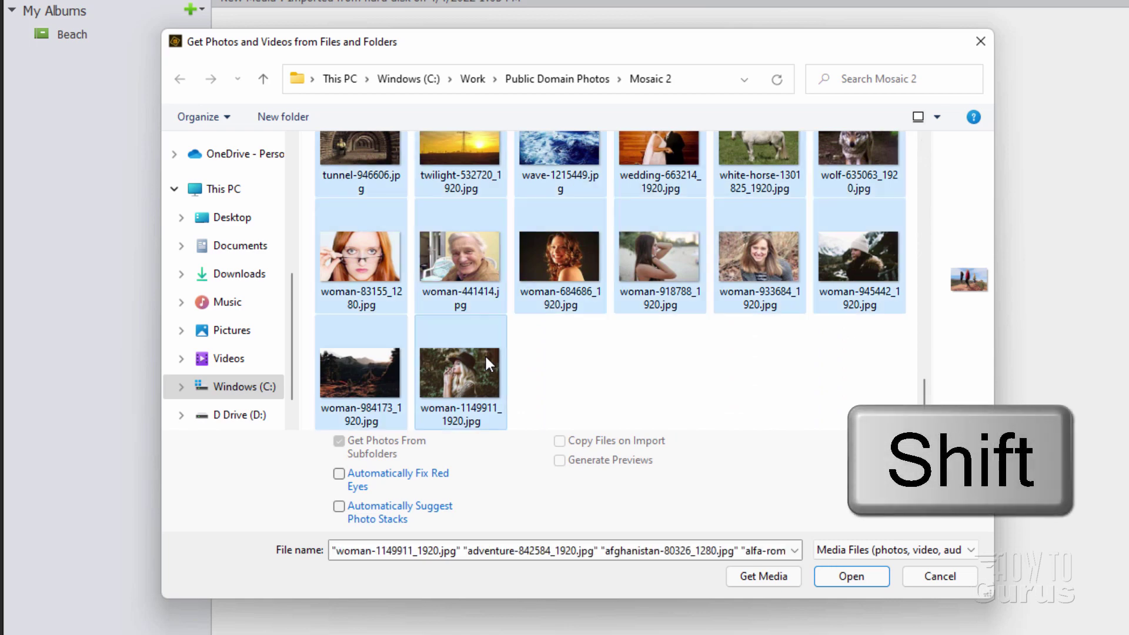
pyautogui.click(852, 578)
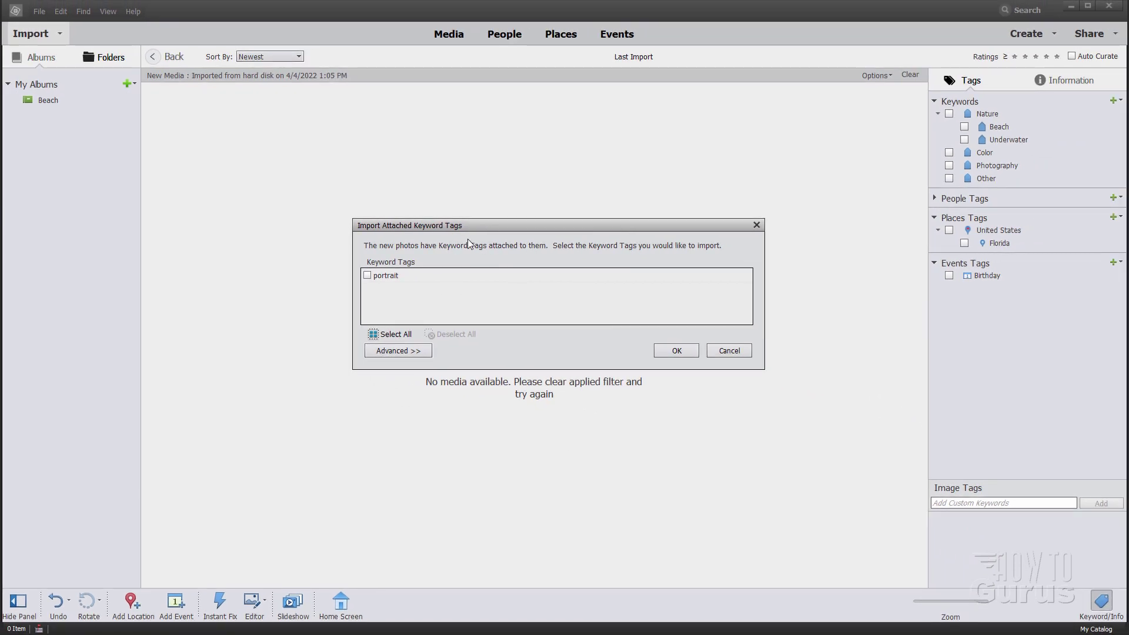
pyautogui.click(678, 351)
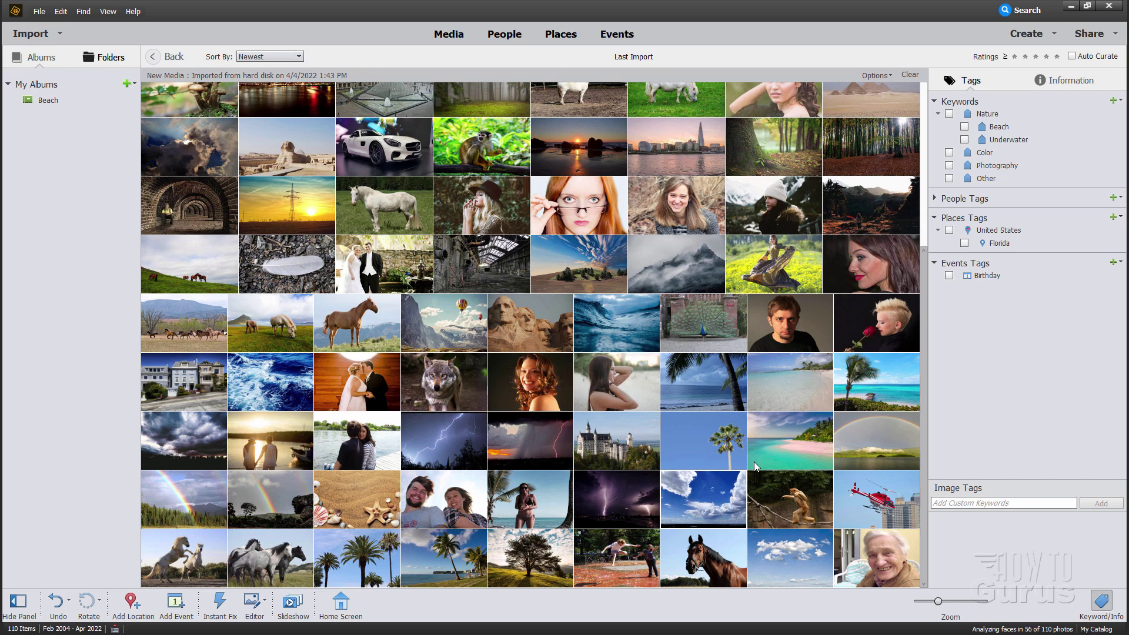
# - Scroll the Last Import grid back to the top rows of the 110 imported photos
pyautogui.scroll(5, 858, 359)
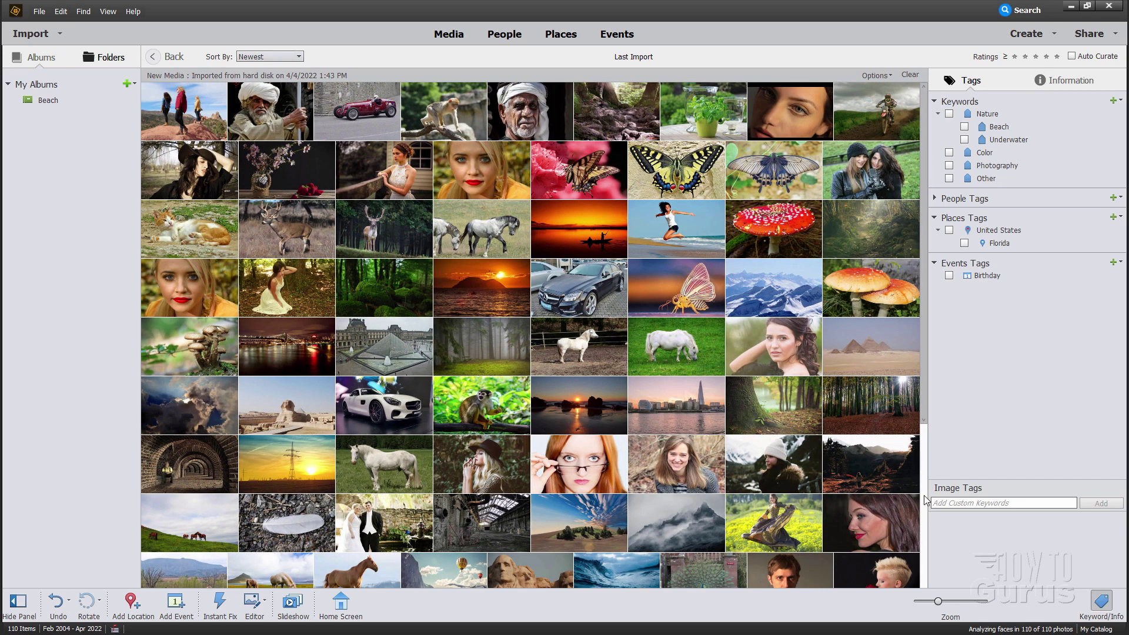
pyautogui.scroll(-5, 926, 500)
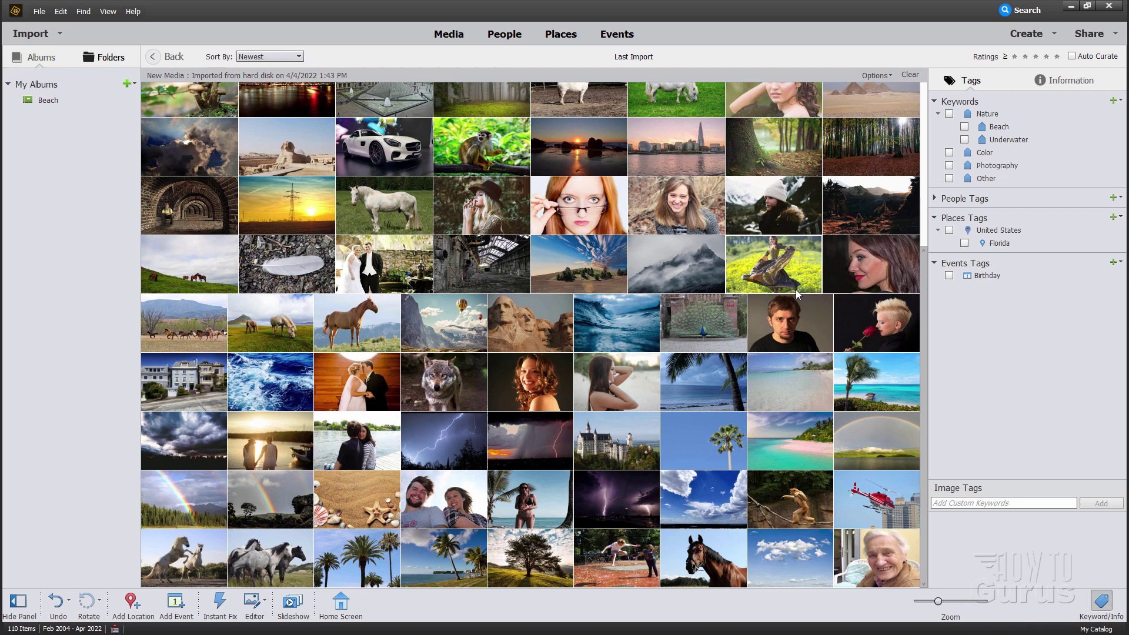
pyautogui.scroll(4, 798, 294)
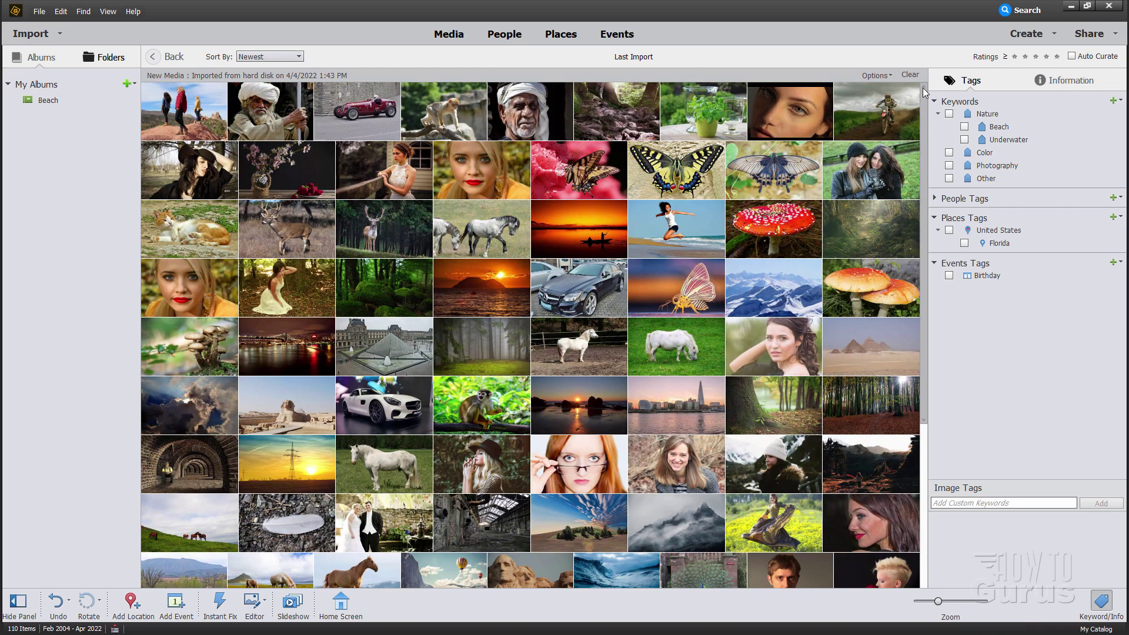
pyautogui.scroll(-5, 925, 417)
pyautogui.scroll(5, 846, 318)
pyautogui.click(923, 483)
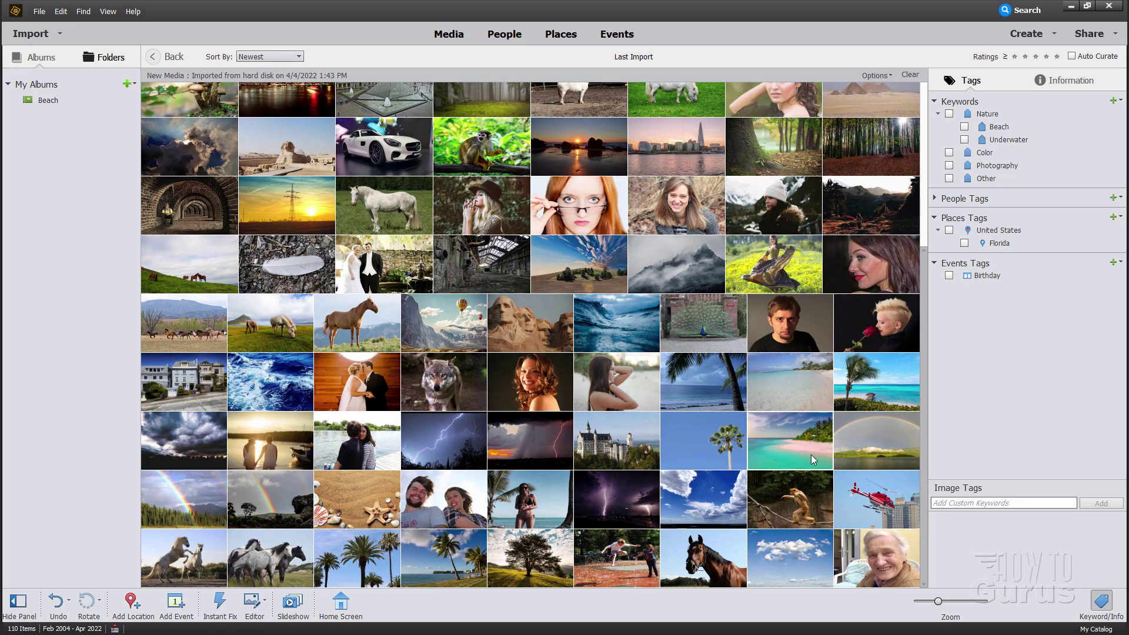
pyautogui.scroll(4, 849, 255)
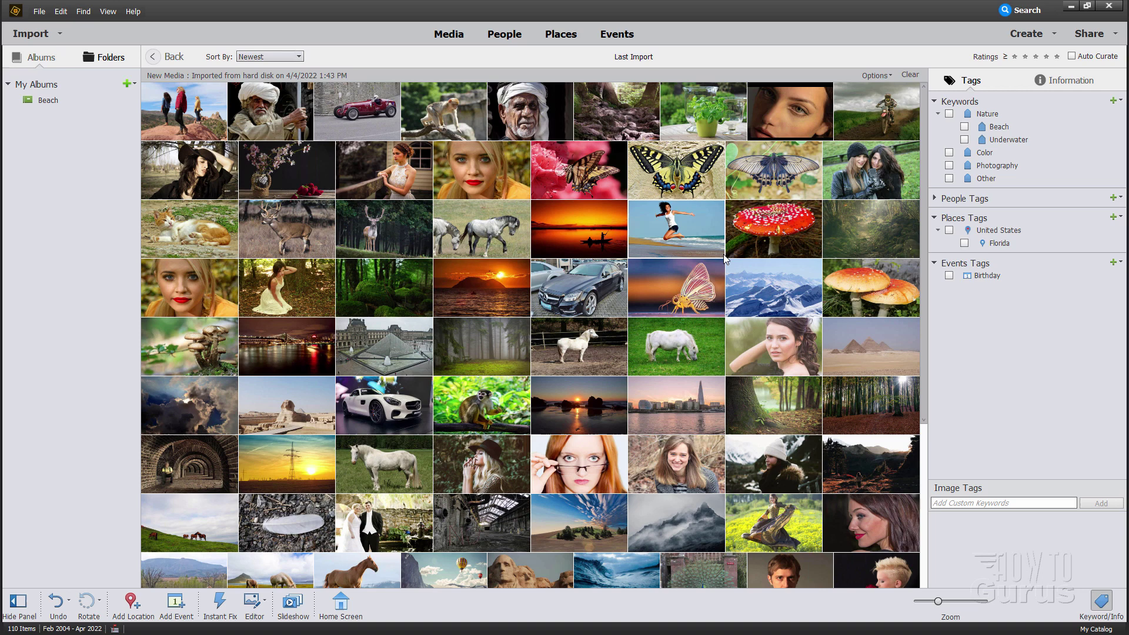
pyautogui.click(38, 11)
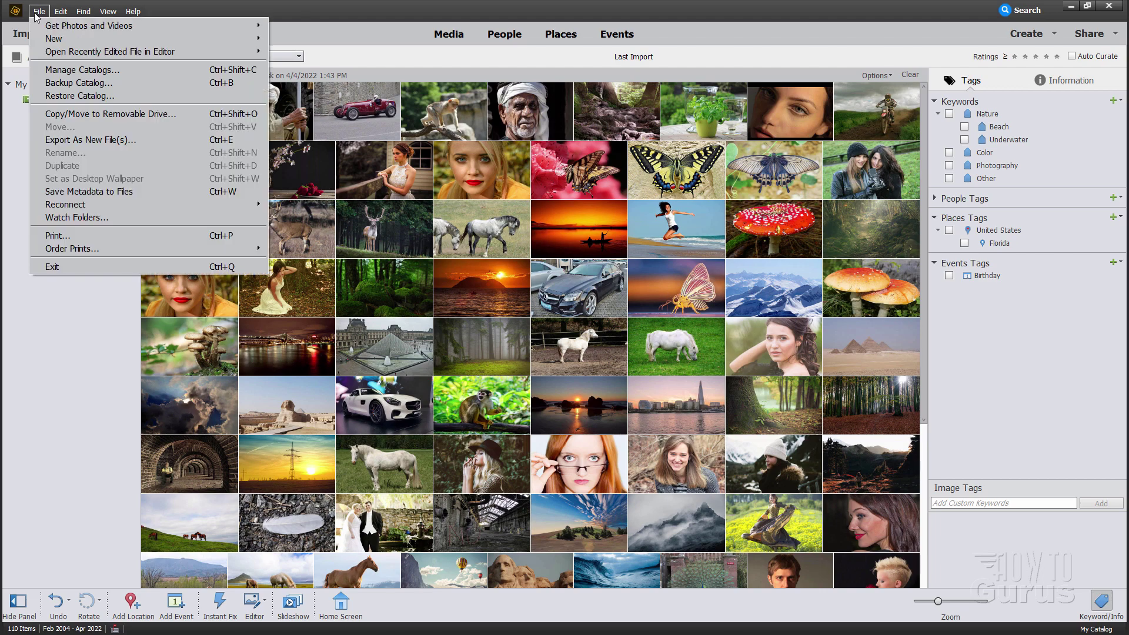
pyautogui.click(77, 235)
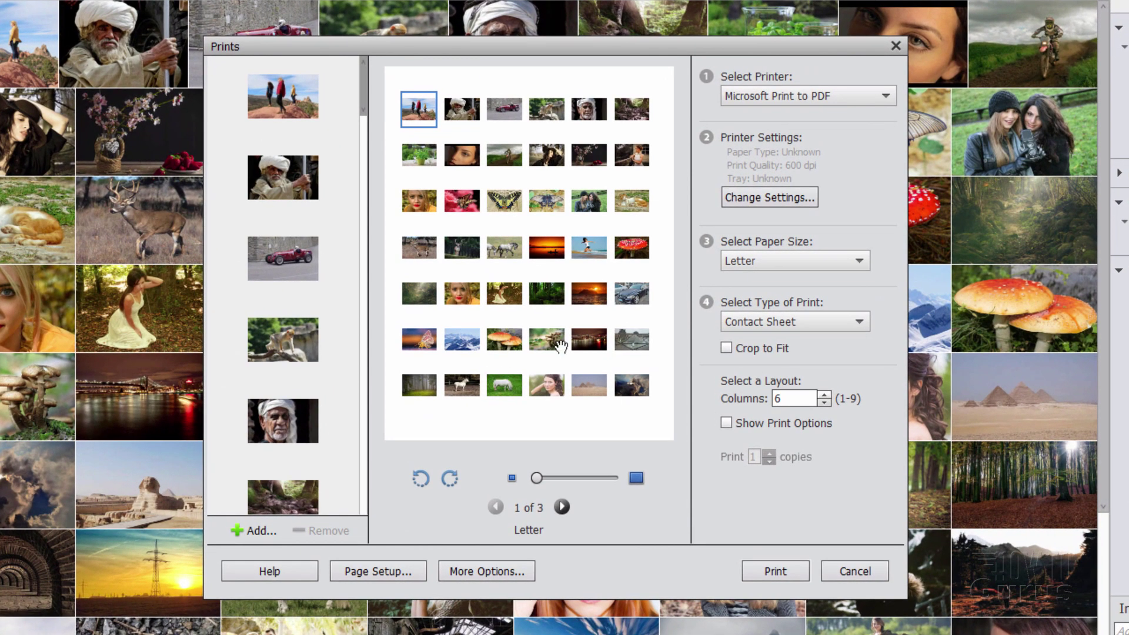
pyautogui.click(802, 328)
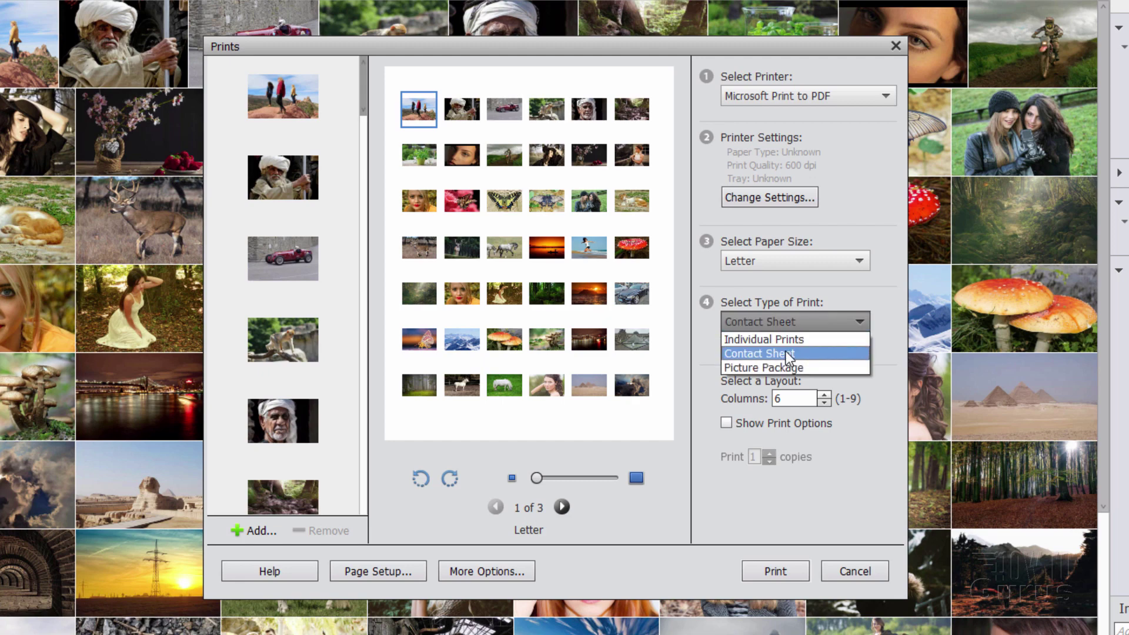
pyautogui.click(785, 351)
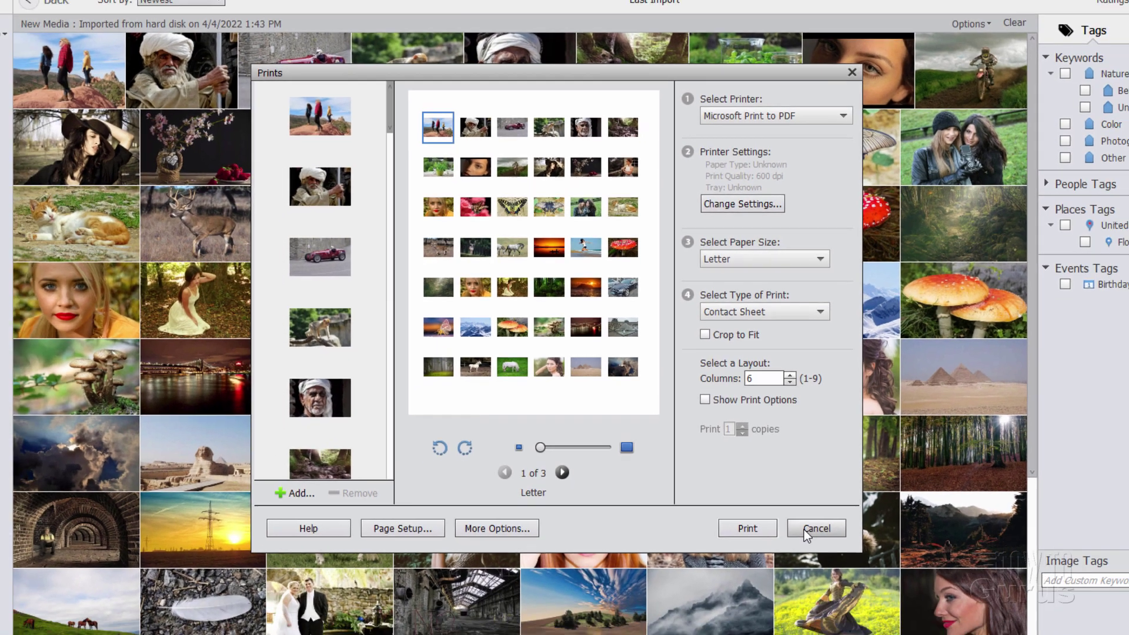
pyautogui.click(855, 571)
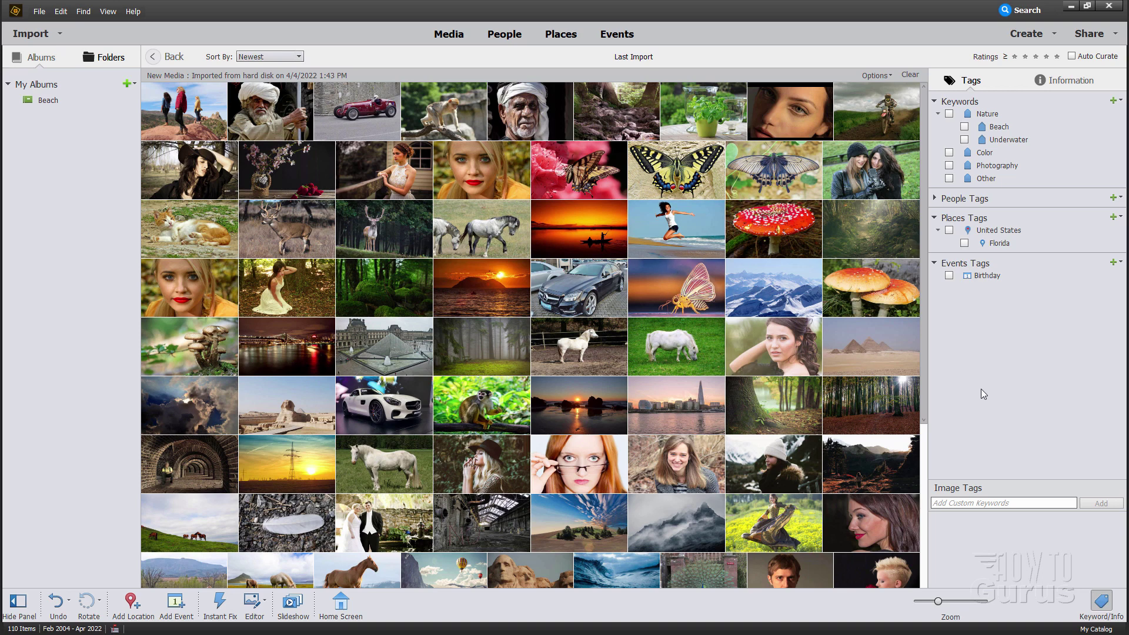
# - Screenshot the Organizer grid, minimize it, and create a new 1920 × 1080 blank document
pyautogui.press('Print')
pyautogui.click(1071, 6)
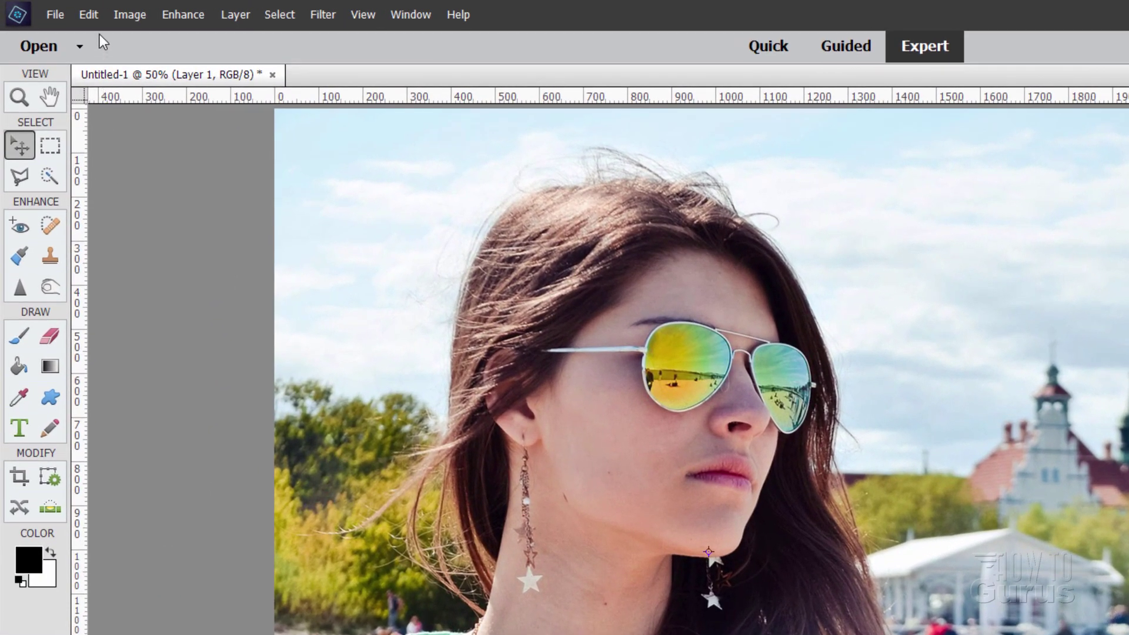
pyautogui.click(40, 11)
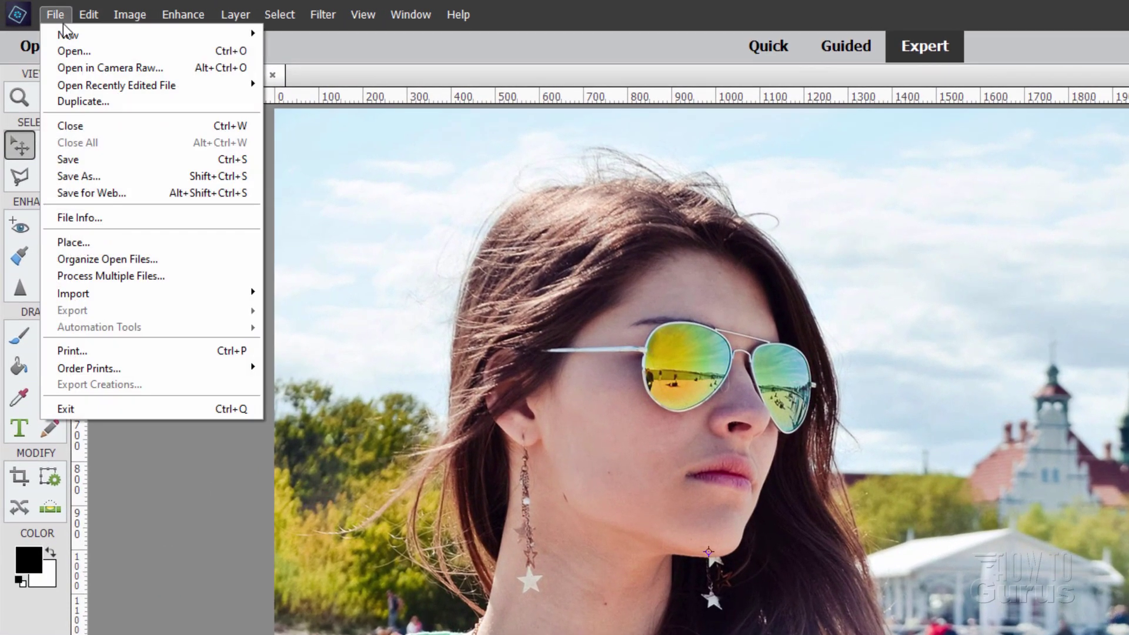
pyautogui.moveTo(65, 34)
pyautogui.click(297, 34)
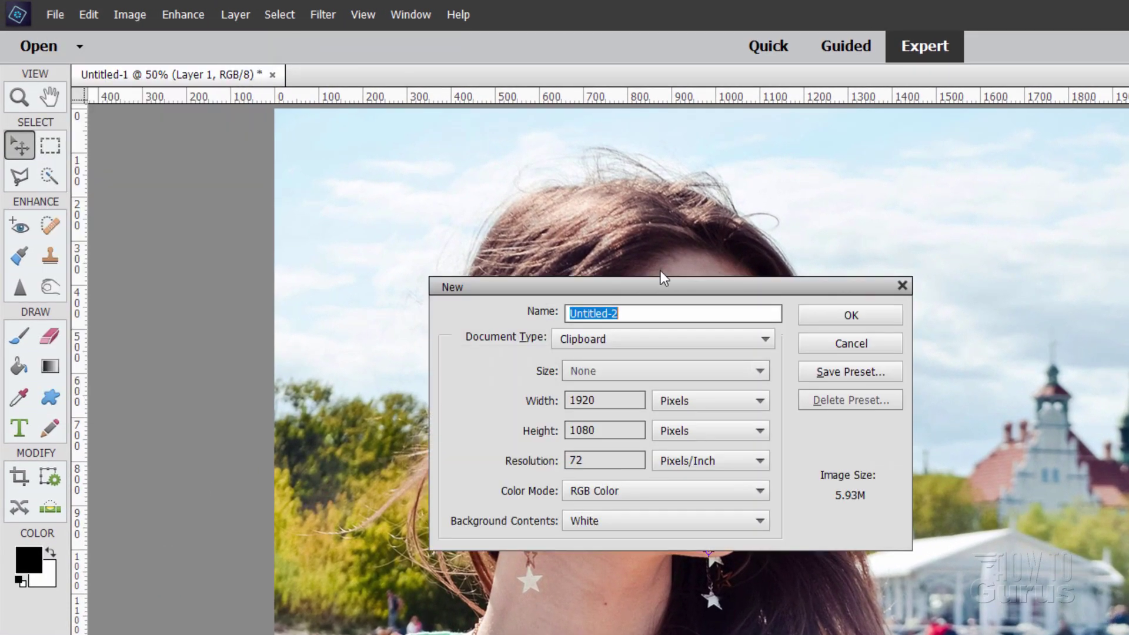
pyautogui.click(838, 323)
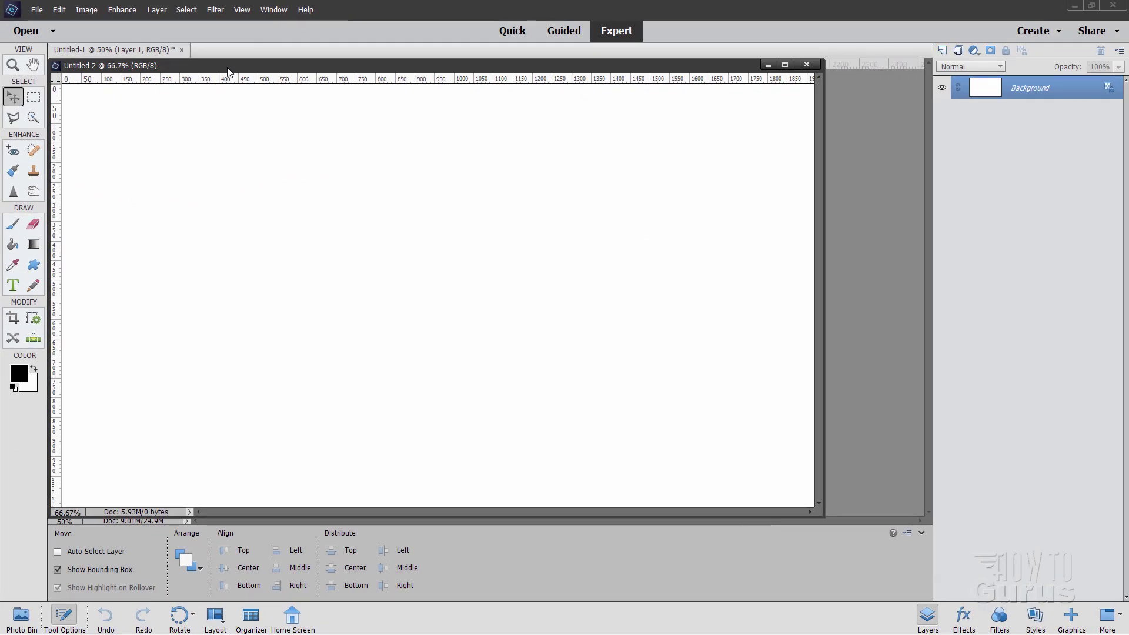
pyautogui.moveTo(228, 70); pyautogui.dragTo(293, 118)
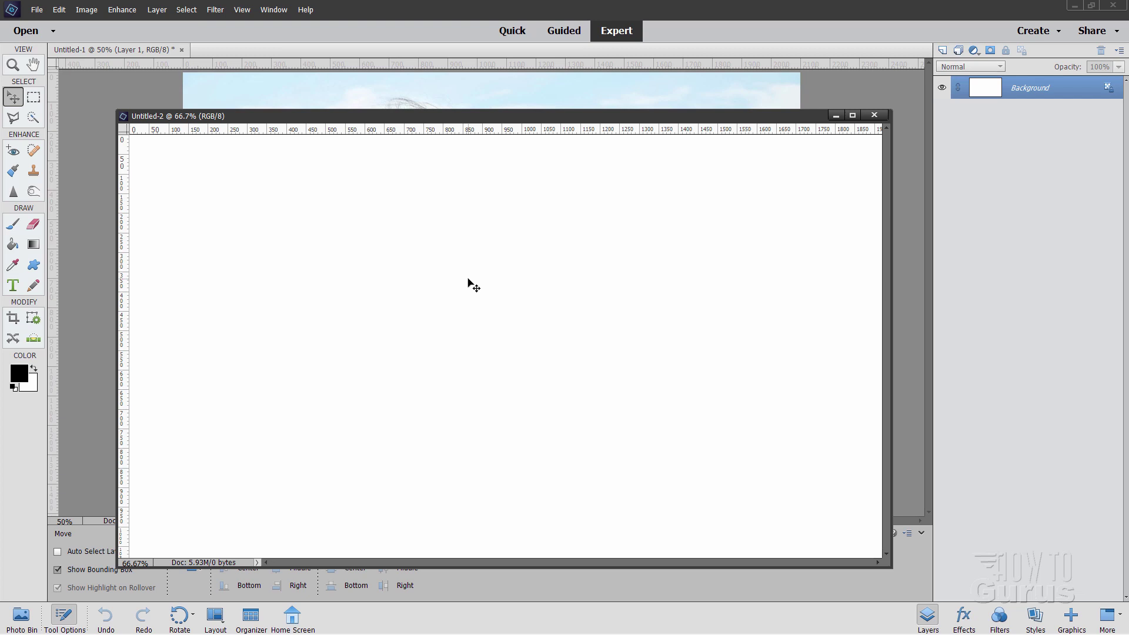
# - Paste the captured screenshot into Untitled-2 as a new layer
pyautogui.click(59, 10)
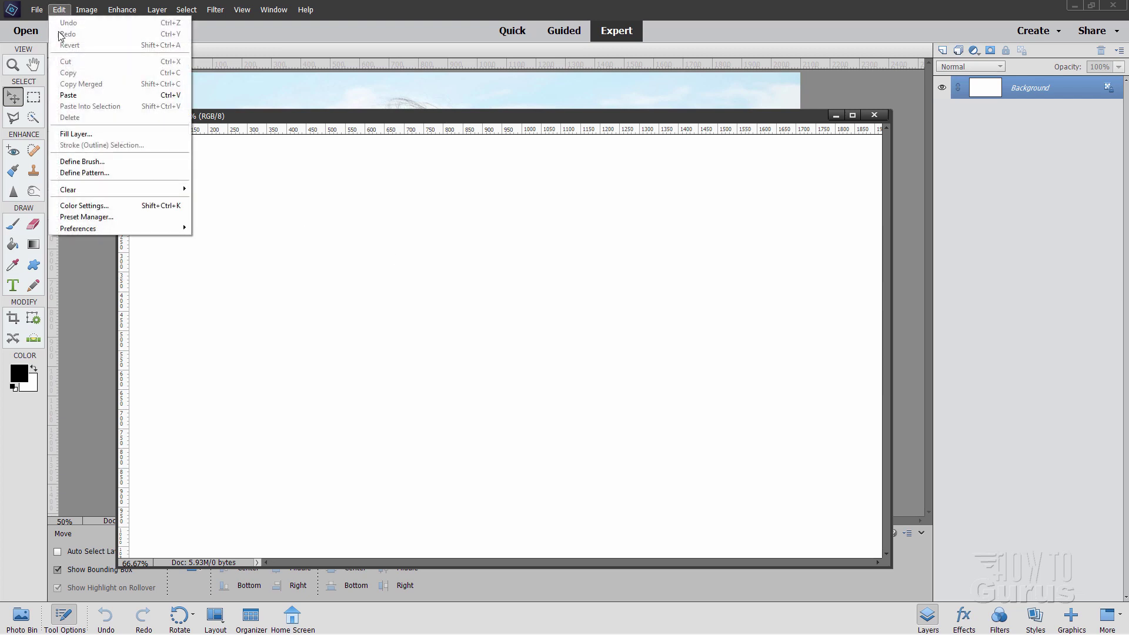
pyautogui.click(68, 95)
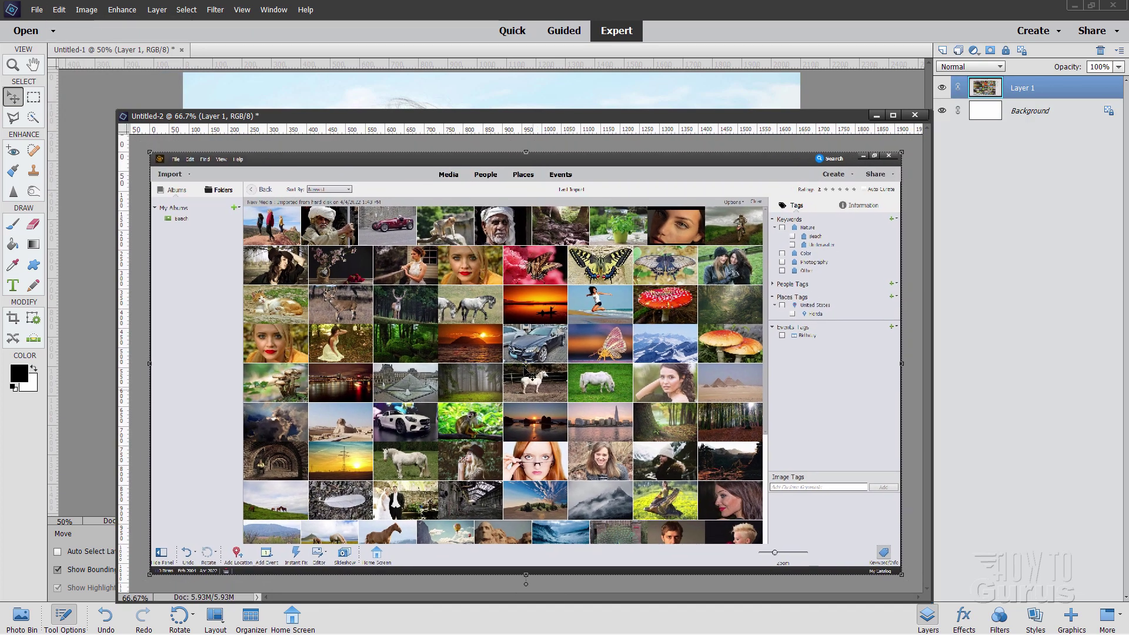
pyautogui.moveTo(552, 123); pyautogui.dragTo(532, 104)
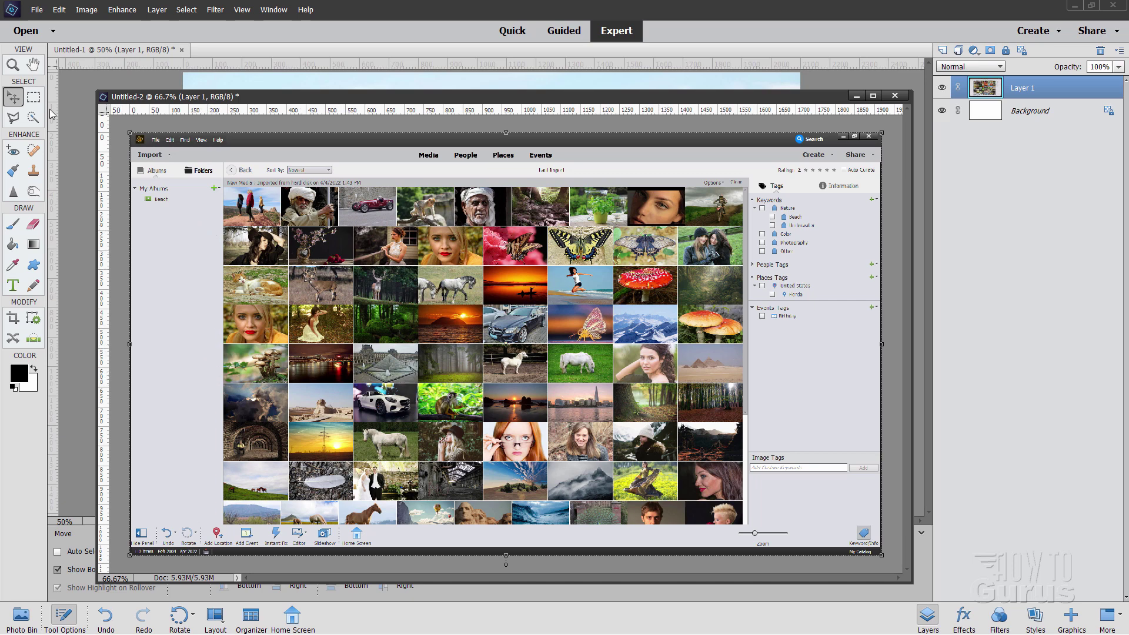
pyautogui.click(12, 65)
# - Zoom to 400% with rulers on and add guides at the grid's left and top edges
pyautogui.click(221, 309)
pyautogui.click(205, 318)
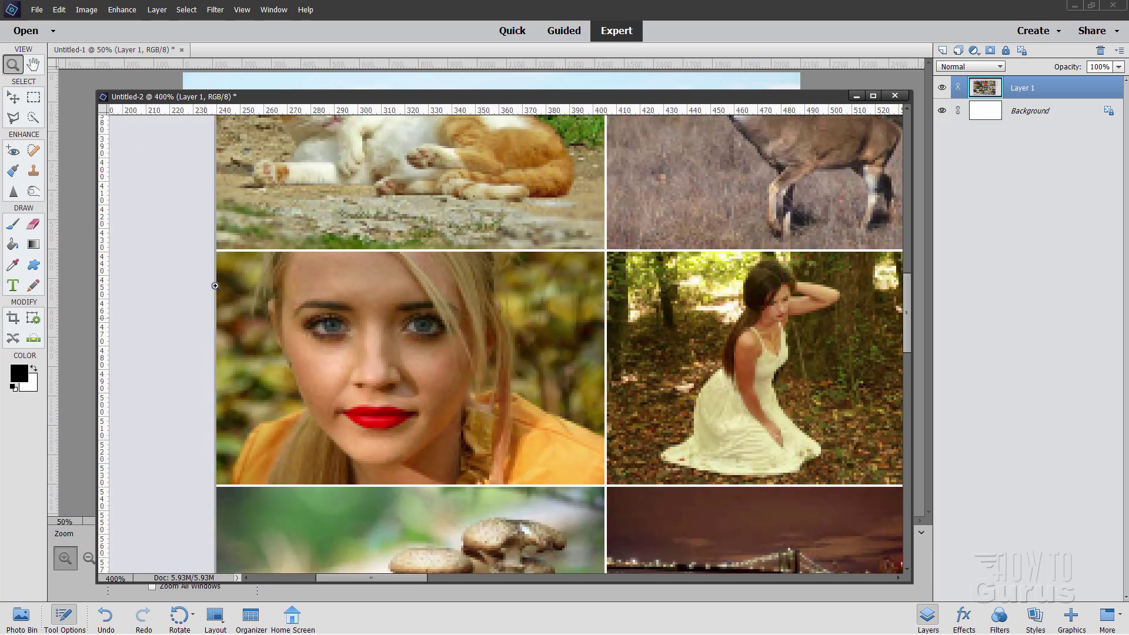
pyautogui.click(12, 97)
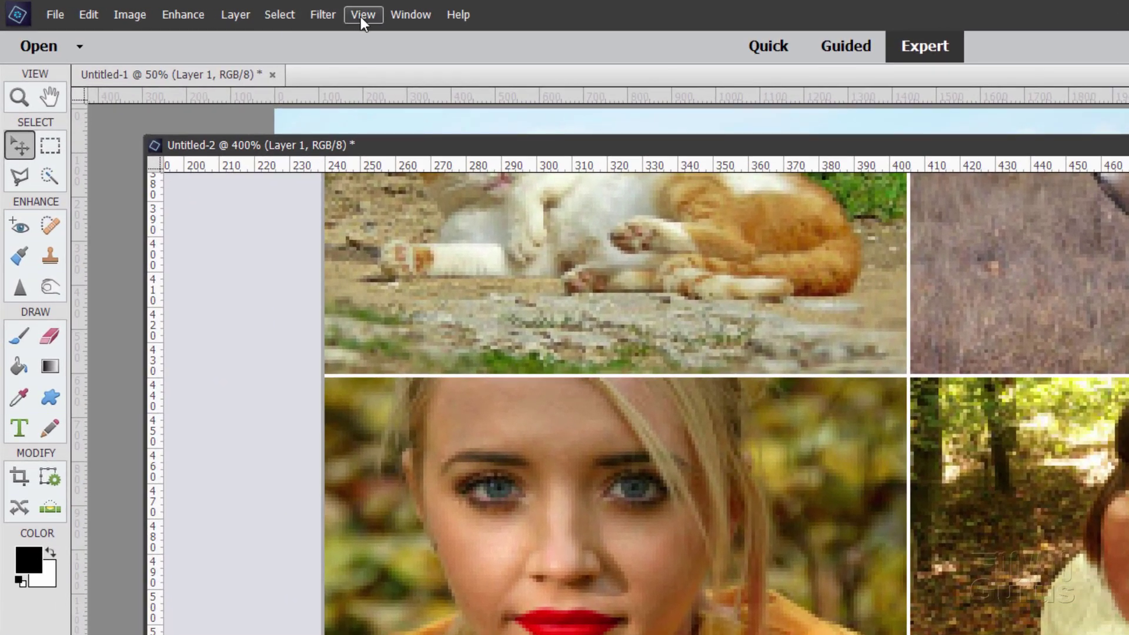
pyautogui.click(242, 13)
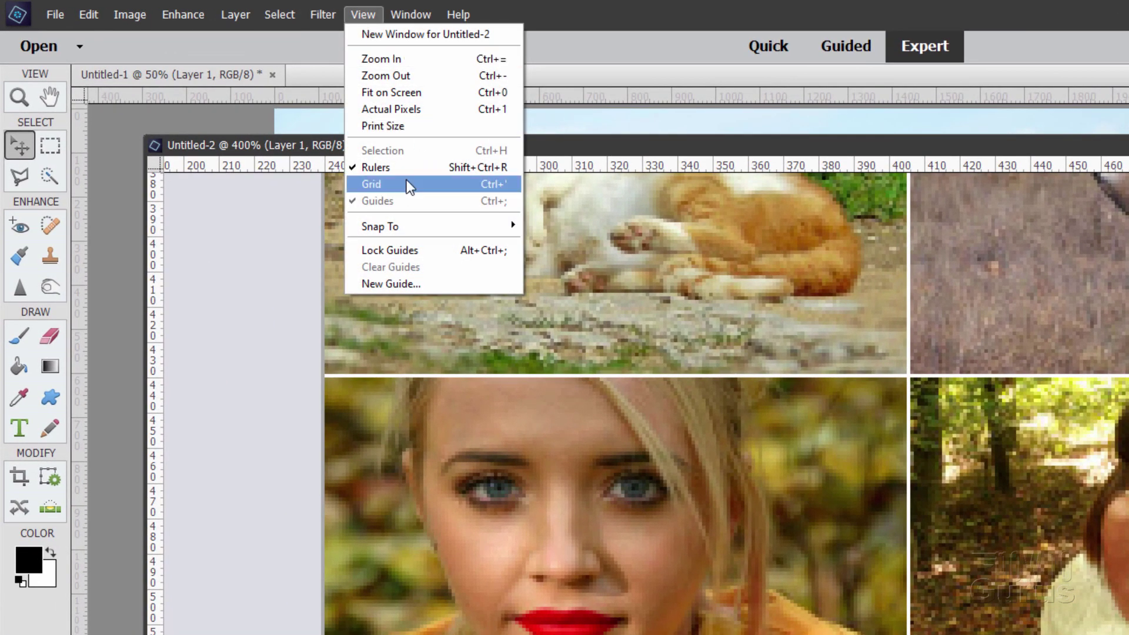
pyautogui.click(160, 480)
pyautogui.moveTo(173, 481); pyautogui.dragTo(323, 494)
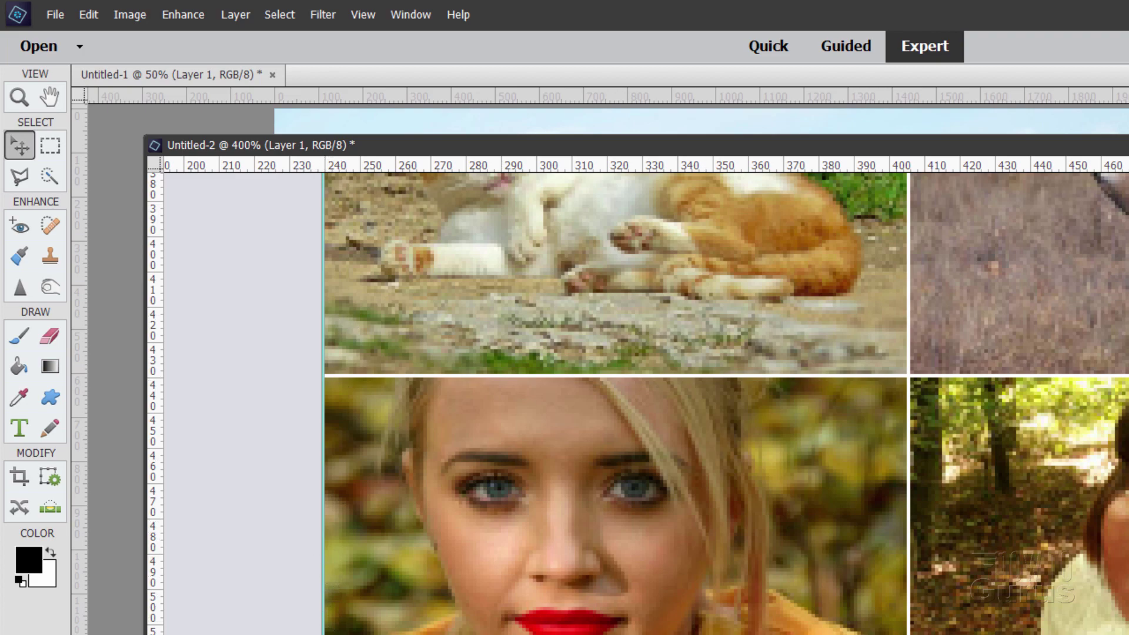
pyautogui.scroll(10, 925, 207)
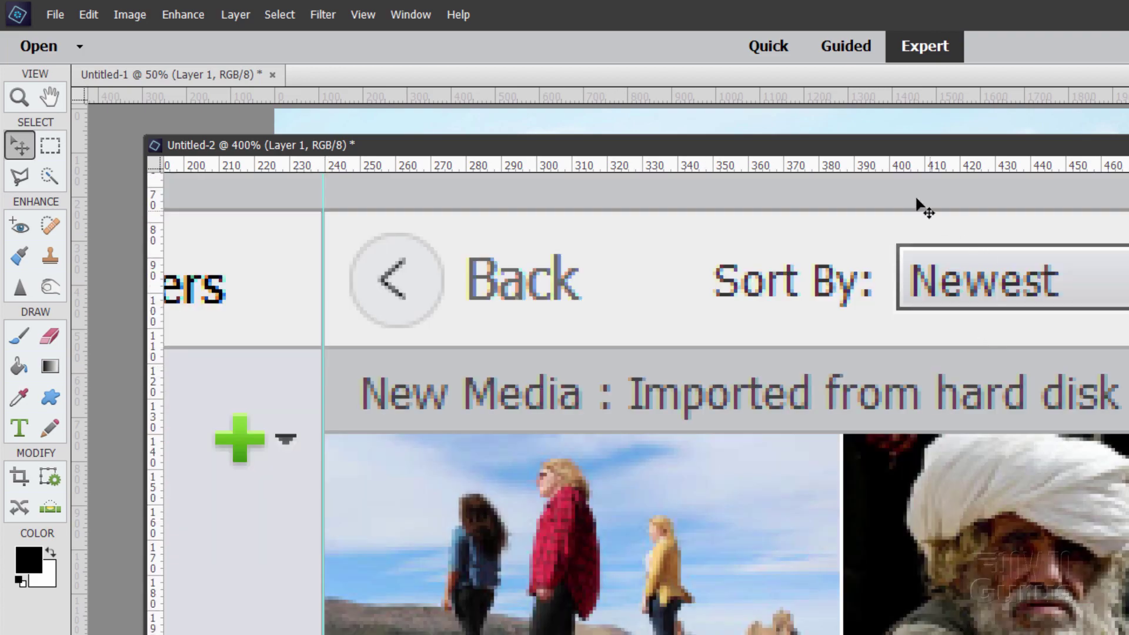
pyautogui.moveTo(961, 167); pyautogui.dragTo(965, 434)
# - Add guides at the grid's right and bottom edges
pyautogui.hscroll(15, 646, 395)
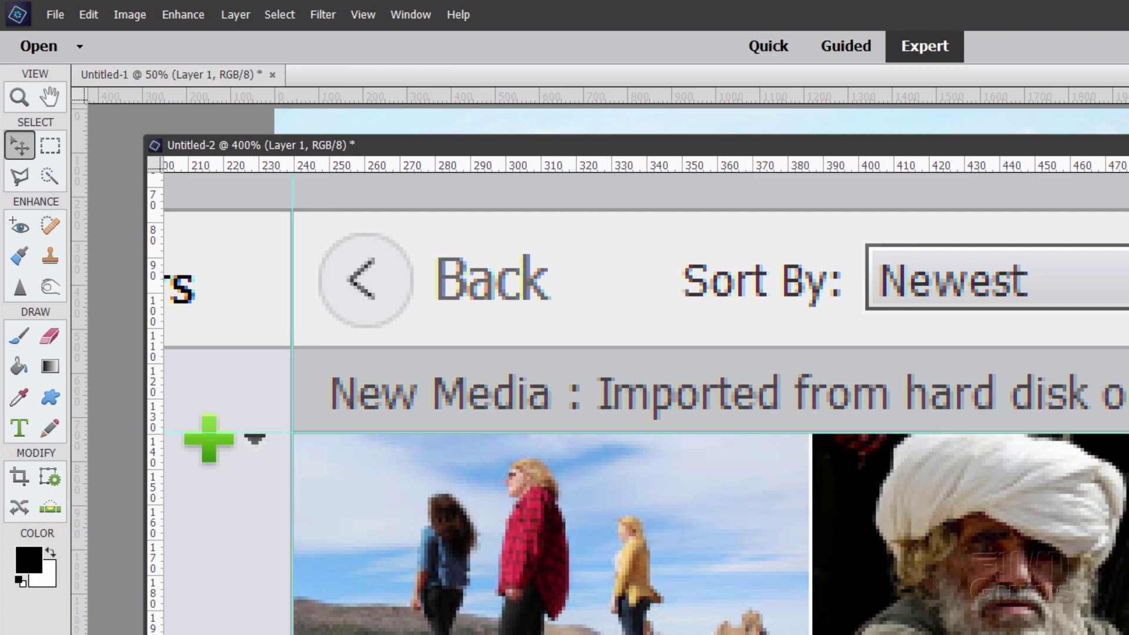
pyautogui.hscroll(10, 170, 562)
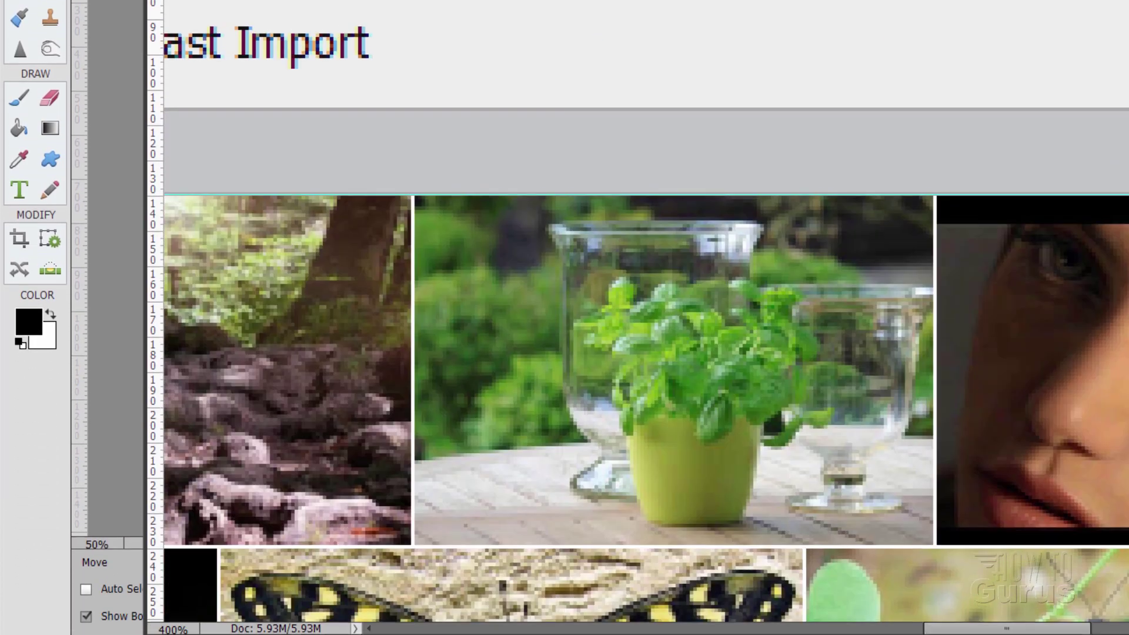
pyautogui.moveTo(190, 396); pyautogui.dragTo(871, 440)
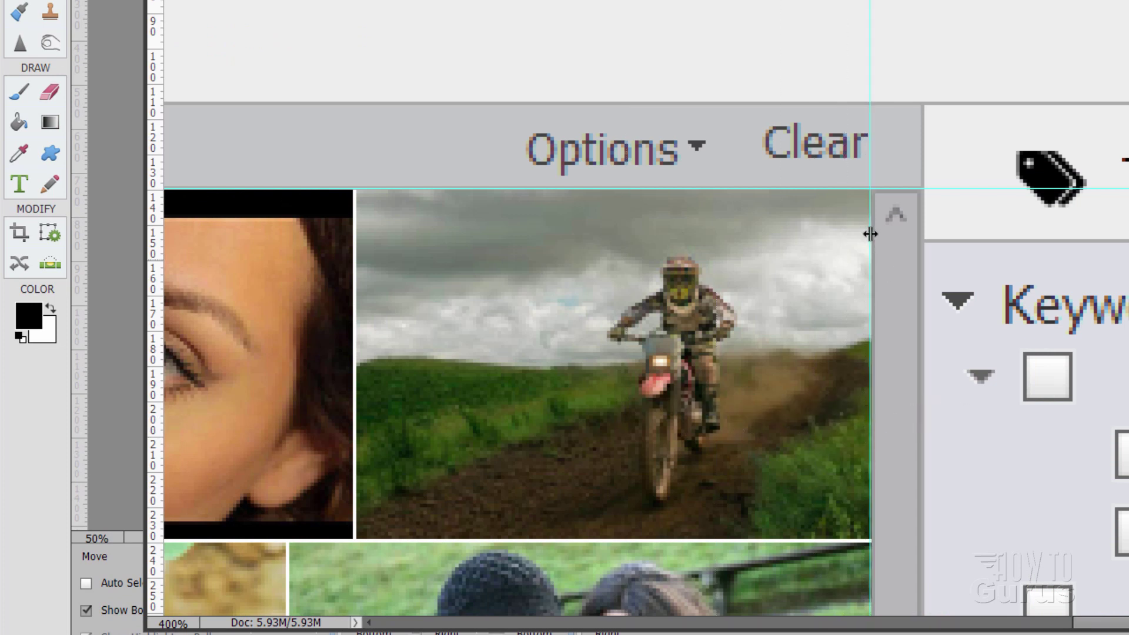
pyautogui.scroll(-15, 518, 365)
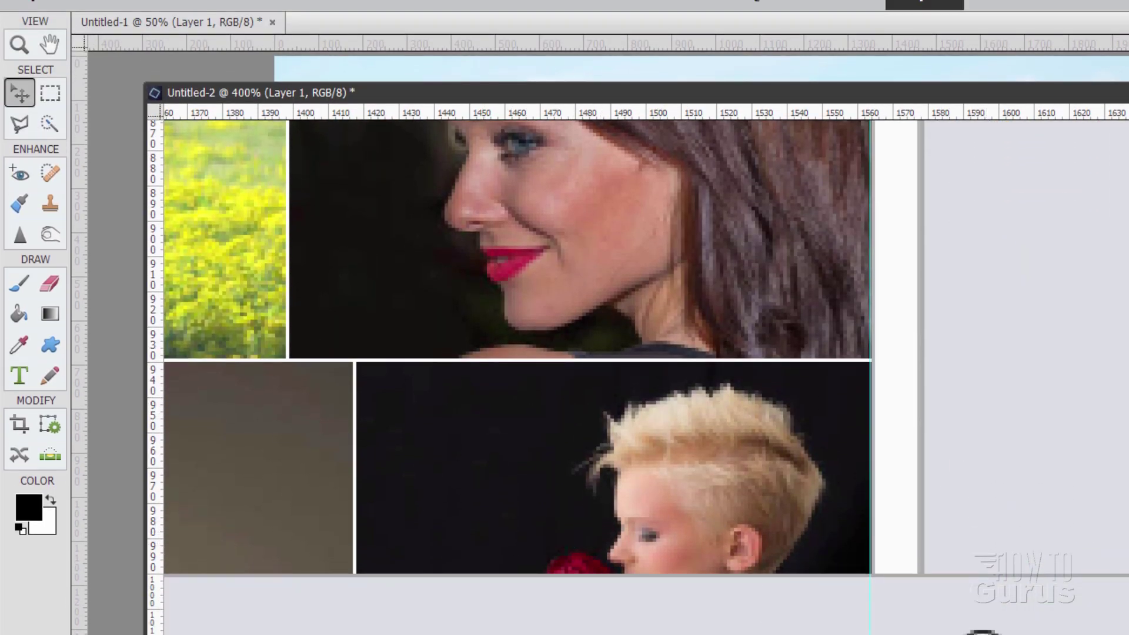
pyautogui.hscroll(-10, 769, 169)
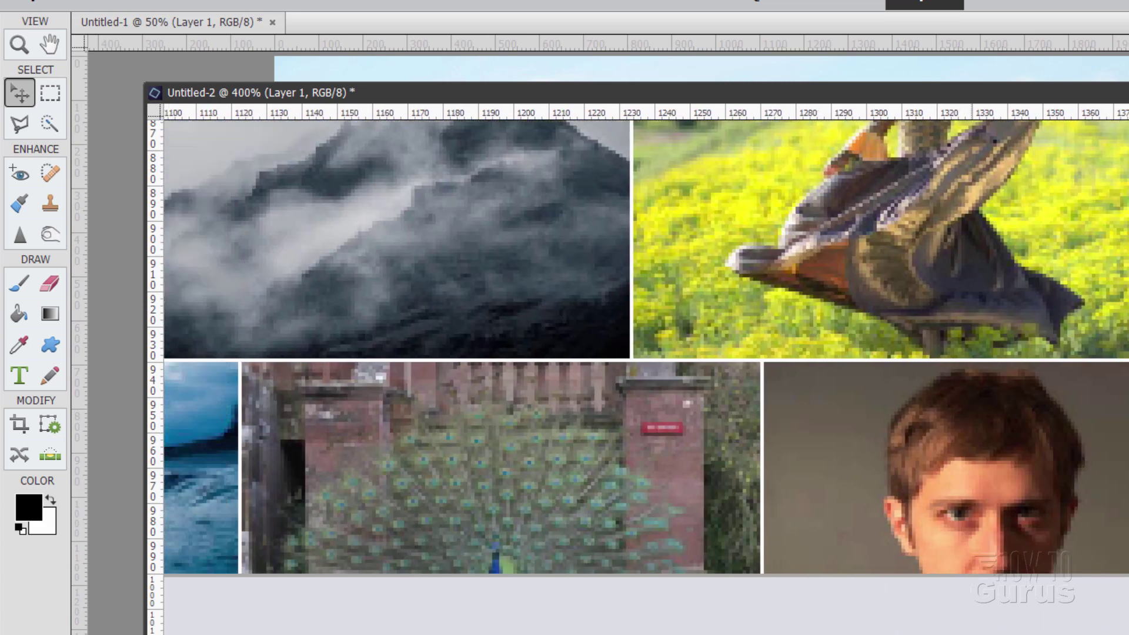
pyautogui.moveTo(782, 112); pyautogui.dragTo(802, 358)
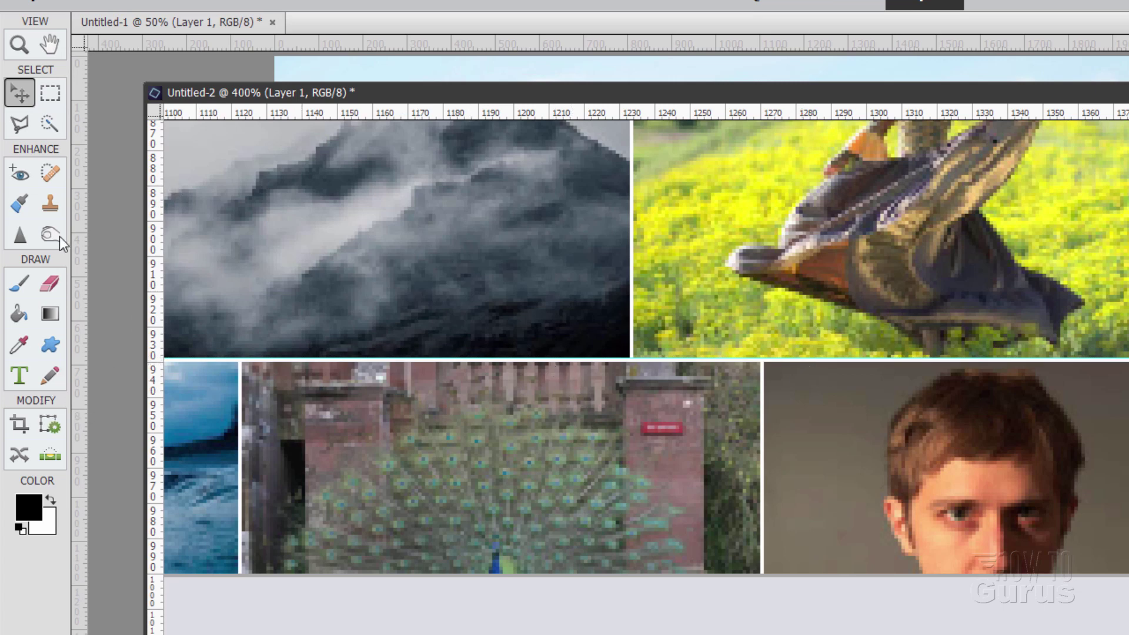
# - Crop Untitled-2 to the thumbnail grid, trimming off the sidebar, tags panel and bottom bar
pyautogui.click(19, 45)
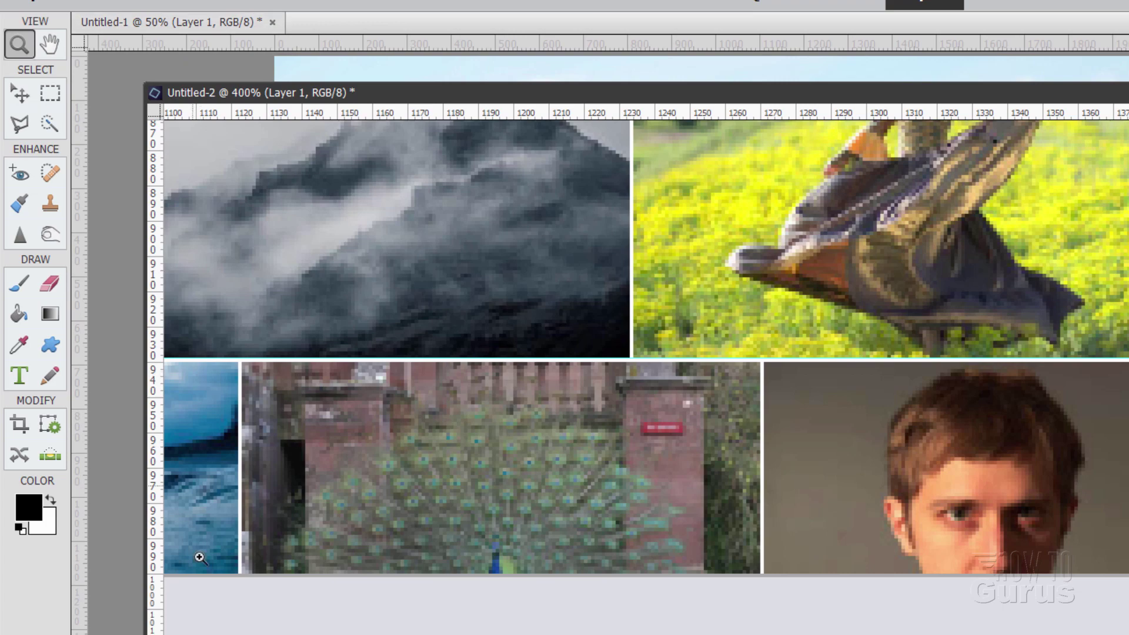
pyautogui.moveTo(722, 95); pyautogui.dragTo(708, 30)
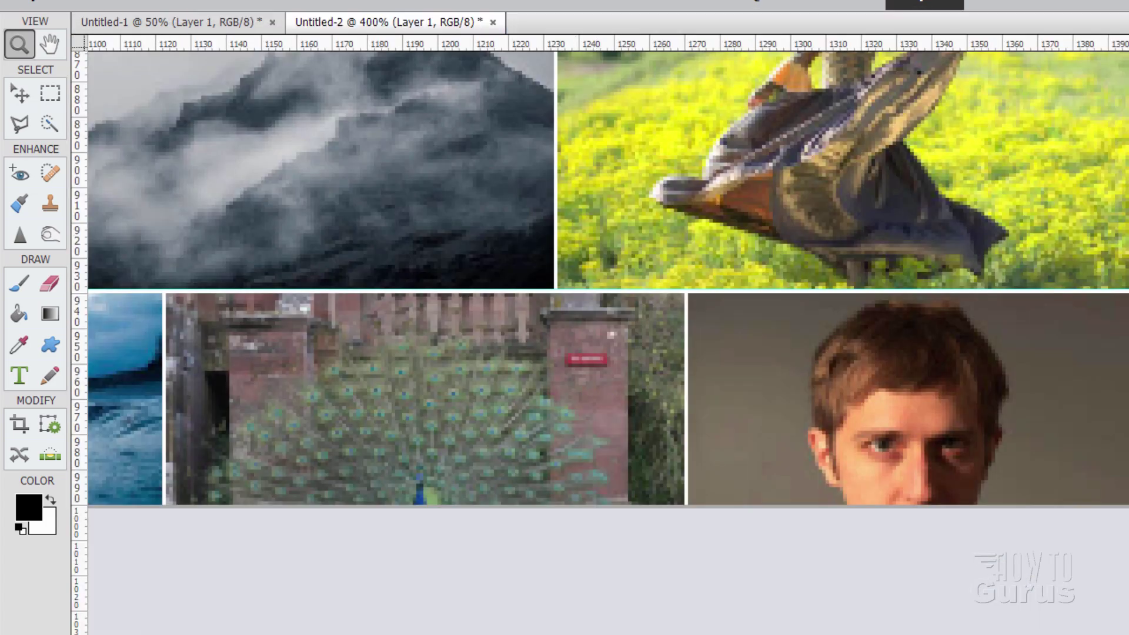
pyautogui.hotkey('ctrl', '0')
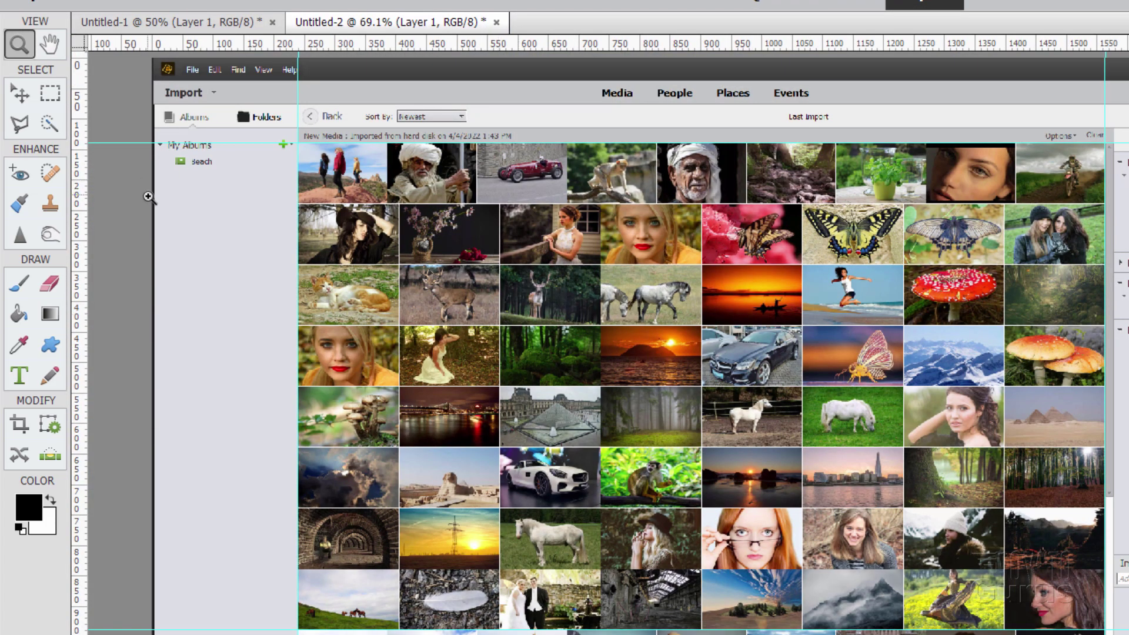
pyautogui.click(21, 430)
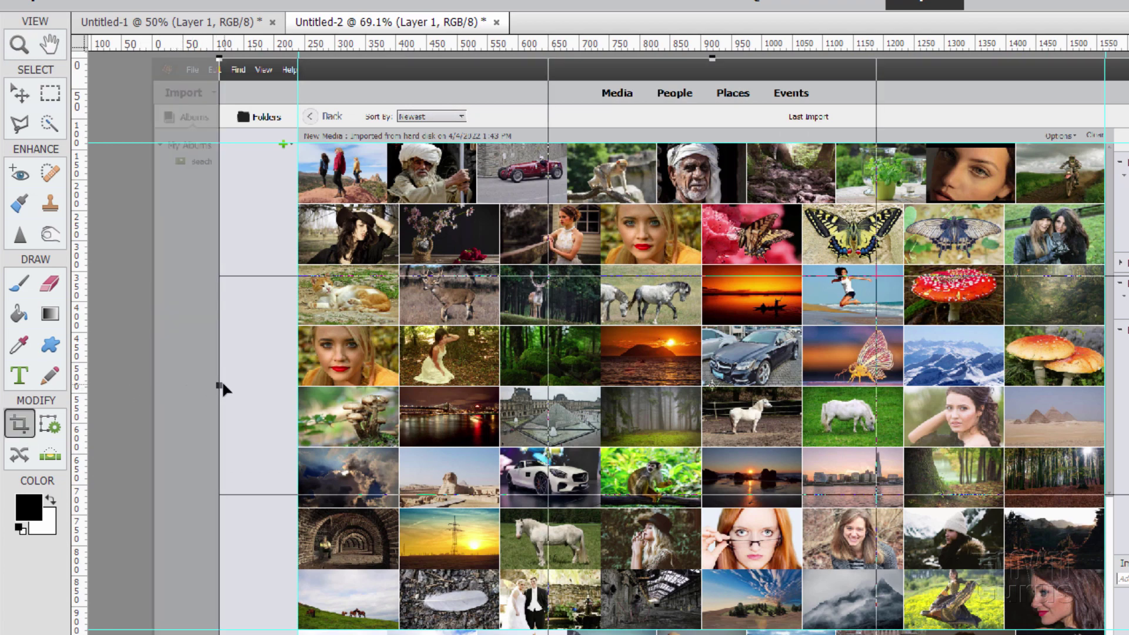
pyautogui.moveTo(221, 384); pyautogui.dragTo(298, 385)
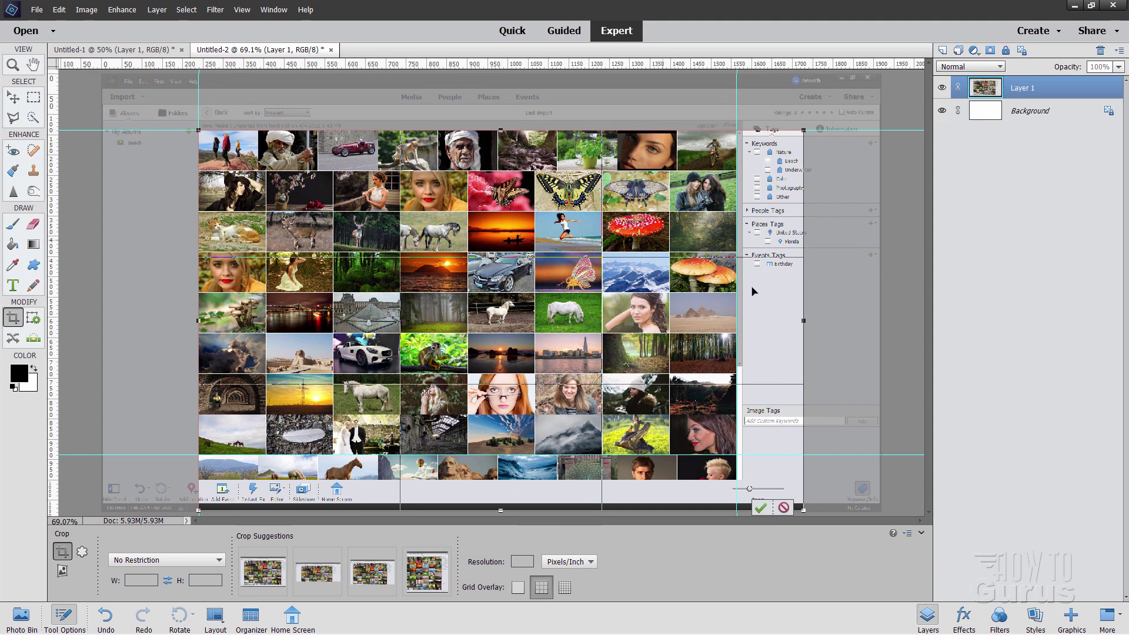
pyautogui.moveTo(806, 320); pyautogui.dragTo(737, 320)
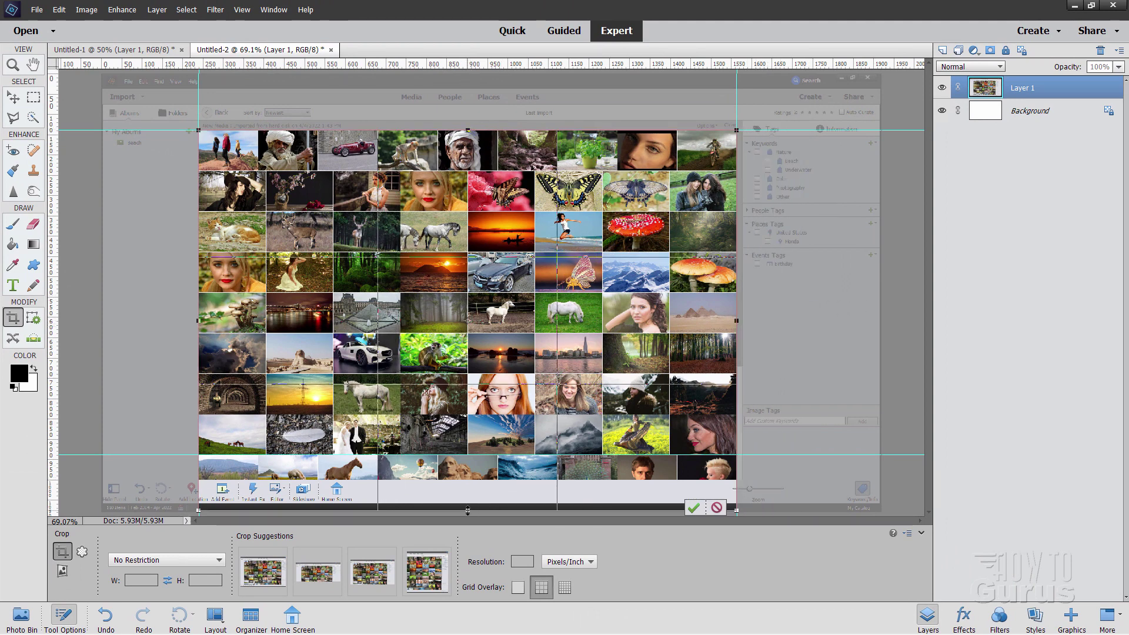
pyautogui.moveTo(467, 510); pyautogui.dragTo(467, 455)
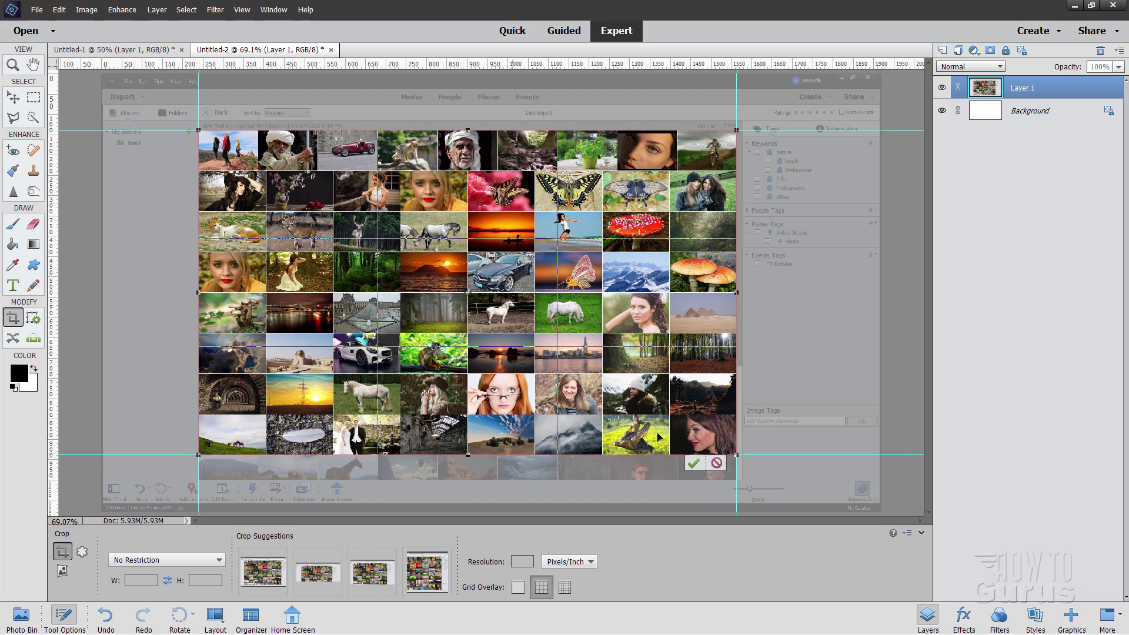
pyautogui.click(694, 464)
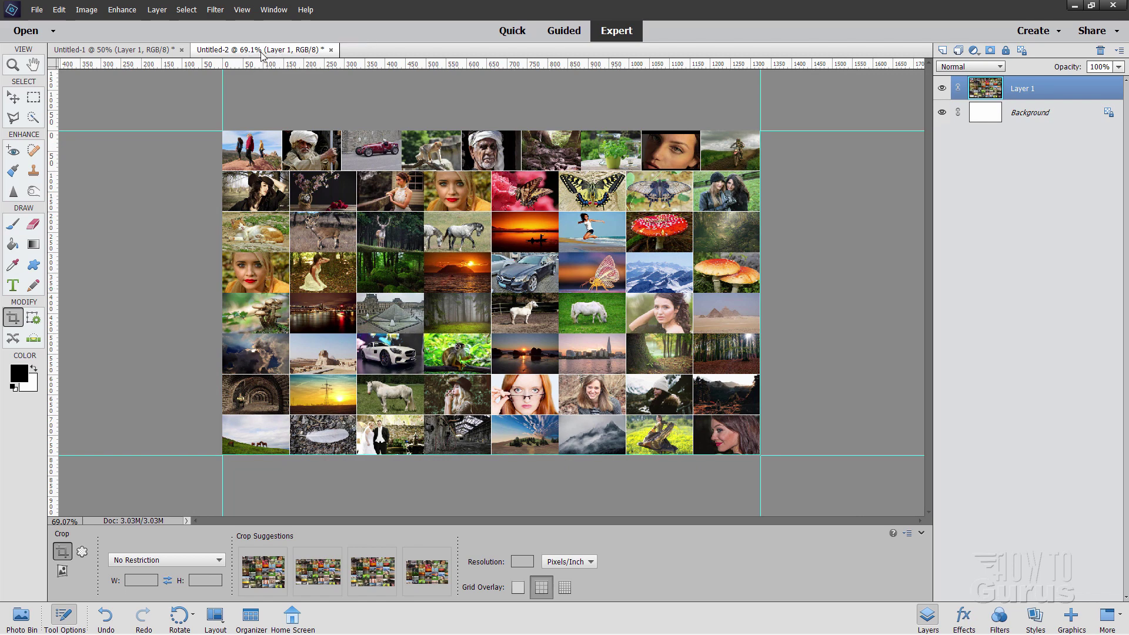
# - Copy the cropped photo grid into the sunglasses portrait as a new layer
pyautogui.moveTo(261, 52); pyautogui.dragTo(454, 299)
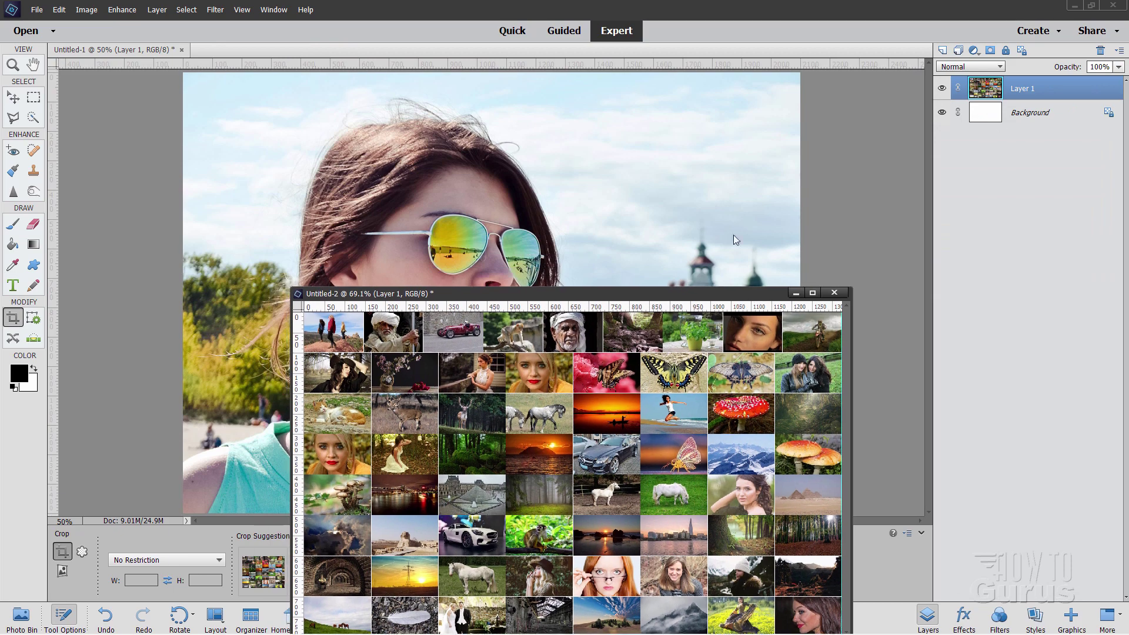
pyautogui.moveTo(986, 94); pyautogui.dragTo(494, 176)
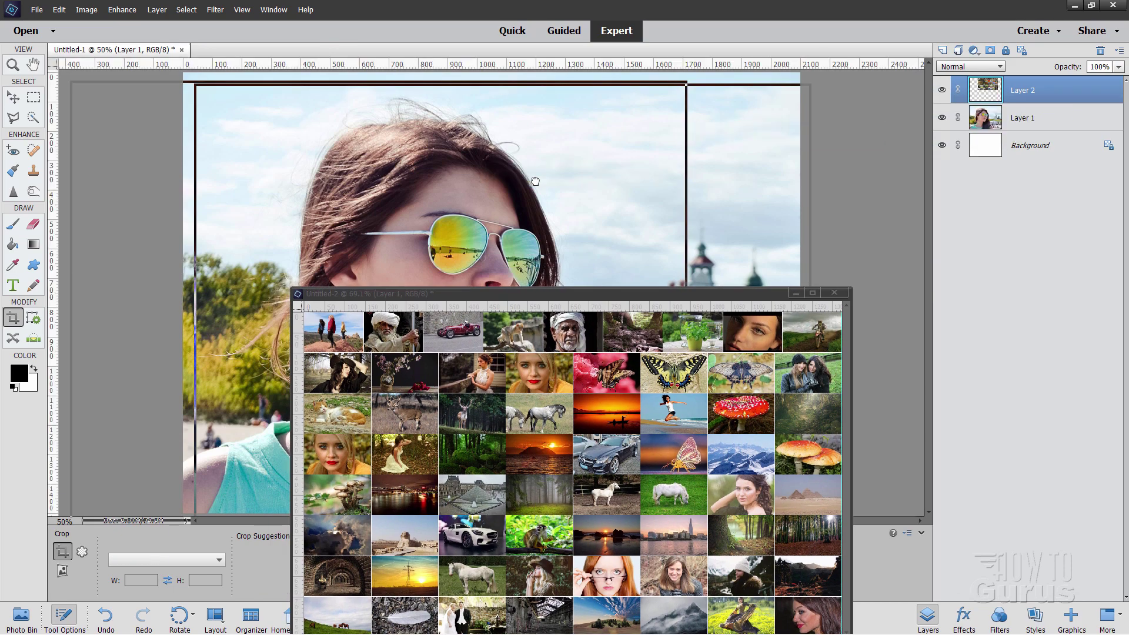
pyautogui.click(799, 292)
# - Scale the photo grid down with the Move tool and position it over her face
pyautogui.click(13, 97)
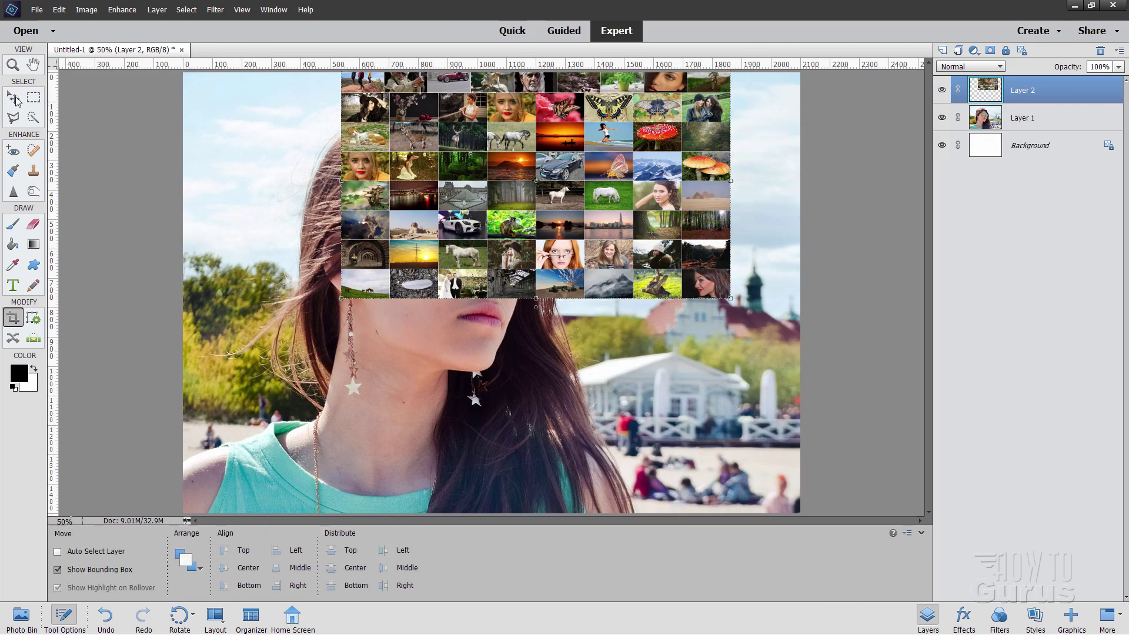
pyautogui.moveTo(440, 204); pyautogui.dragTo(429, 366)
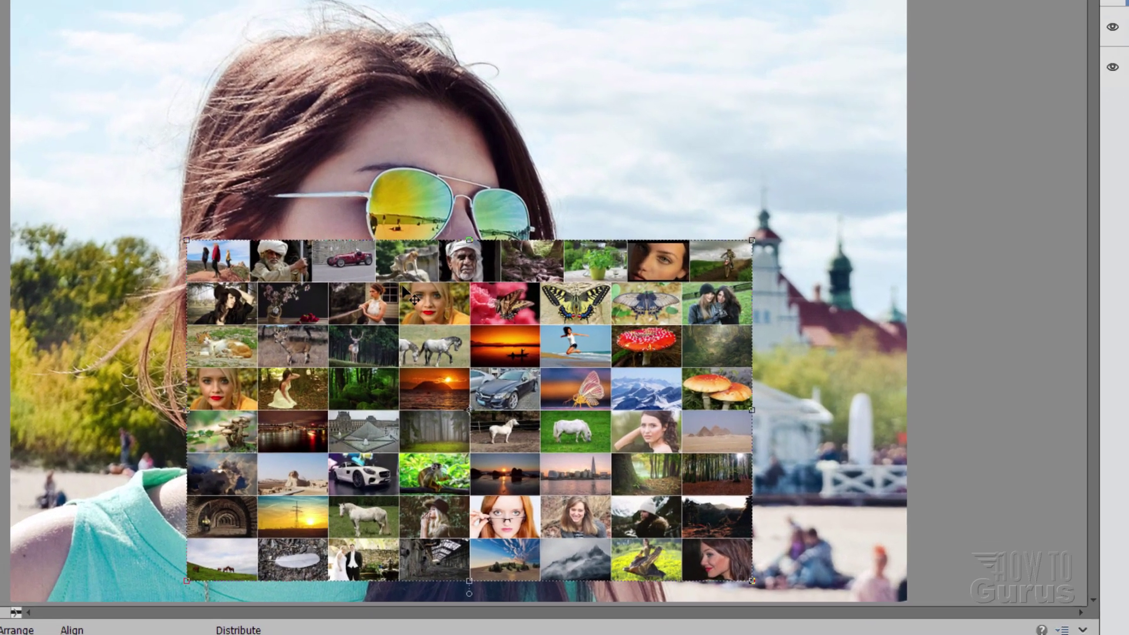
pyautogui.moveTo(458, 301); pyautogui.dragTo(394, 272)
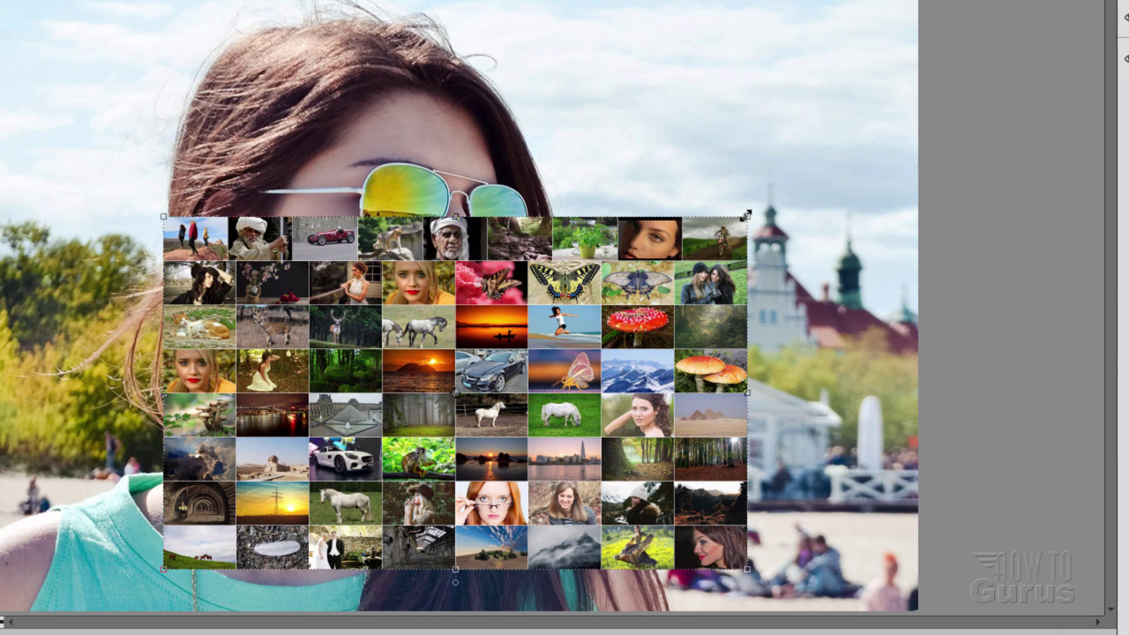
pyautogui.moveTo(747, 216); pyautogui.dragTo(651, 274)
pyautogui.moveTo(615, 342); pyautogui.dragTo(651, 290)
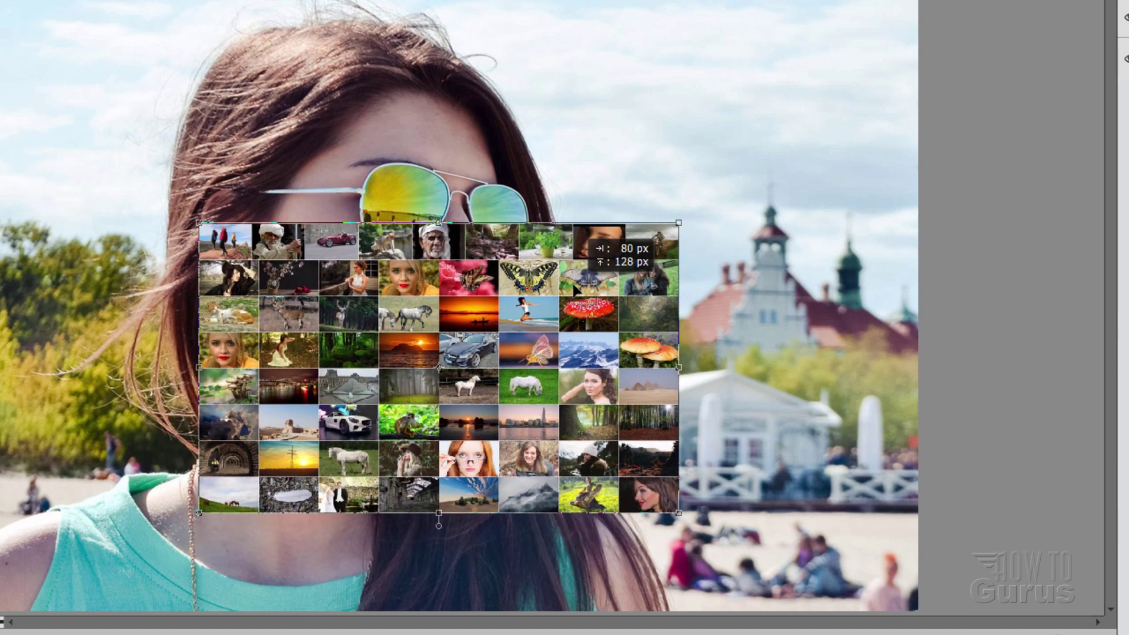
pyautogui.moveTo(679, 224); pyautogui.dragTo(615, 260)
pyautogui.moveTo(540, 324); pyautogui.dragTo(568, 283)
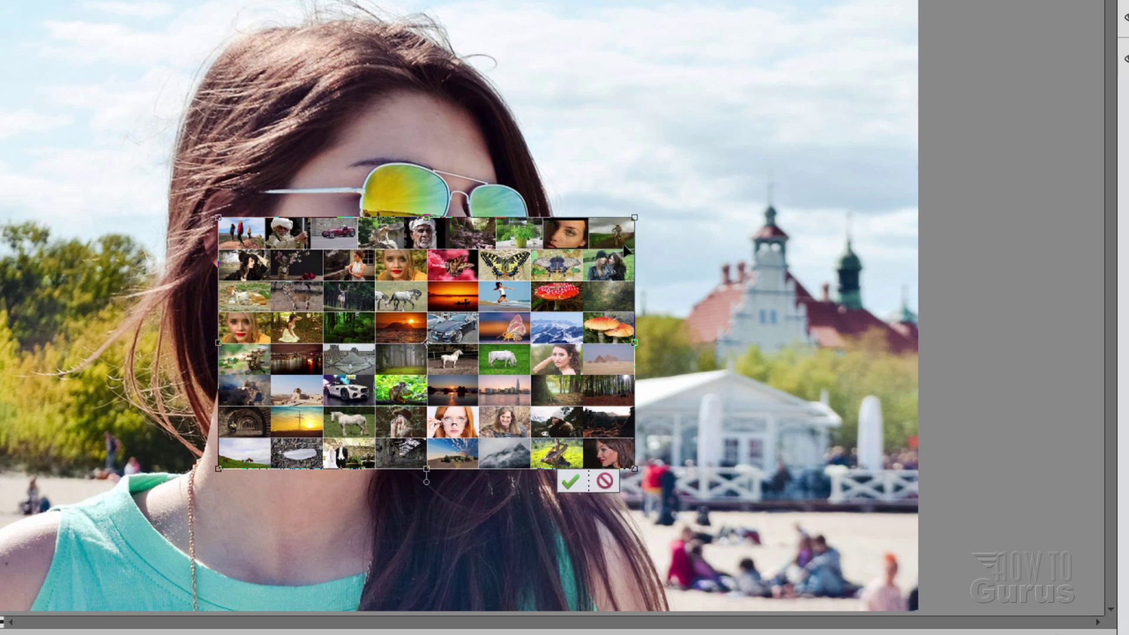
pyautogui.press('Return')
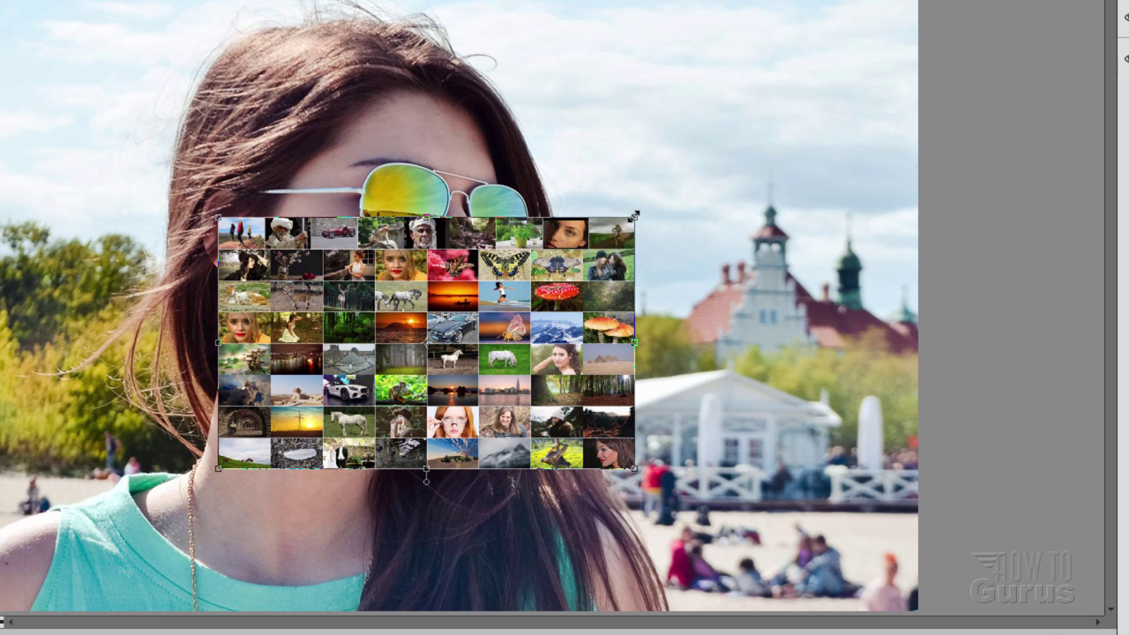
pyautogui.moveTo(635, 218); pyautogui.dragTo(629, 264)
pyautogui.moveTo(469, 277)
pyautogui.mouseDown()
pyautogui.moveTo(500, 292)
pyautogui.moveTo(487, 285)
pyautogui.mouseUp()
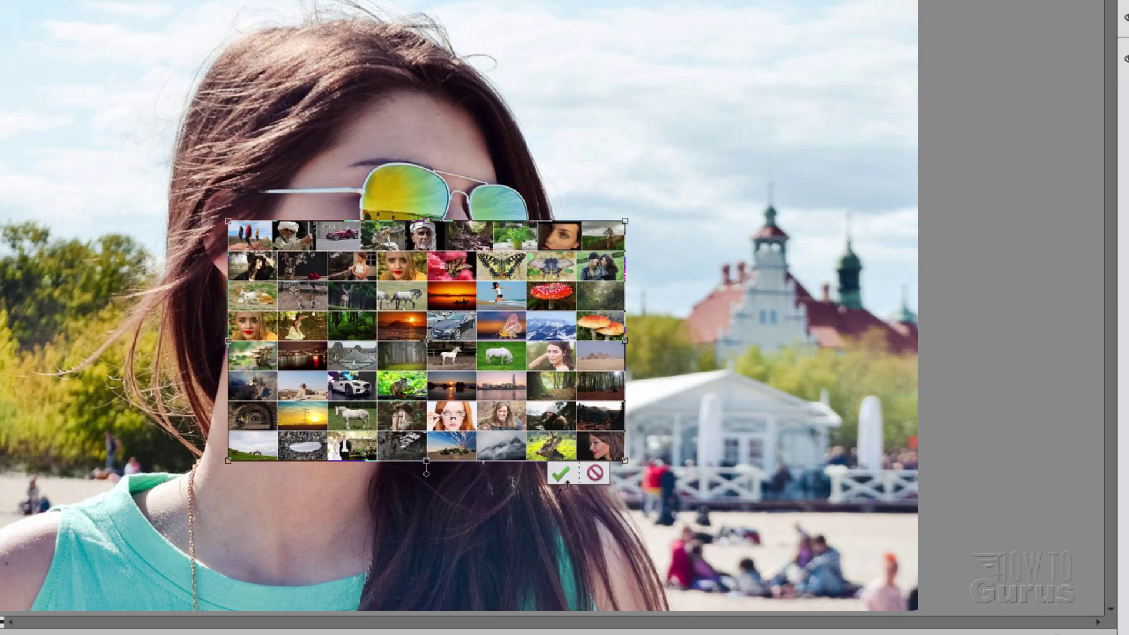
# - Commit the grid's size and snap it flush into the portrait's top-left corner
pyautogui.click(558, 471)
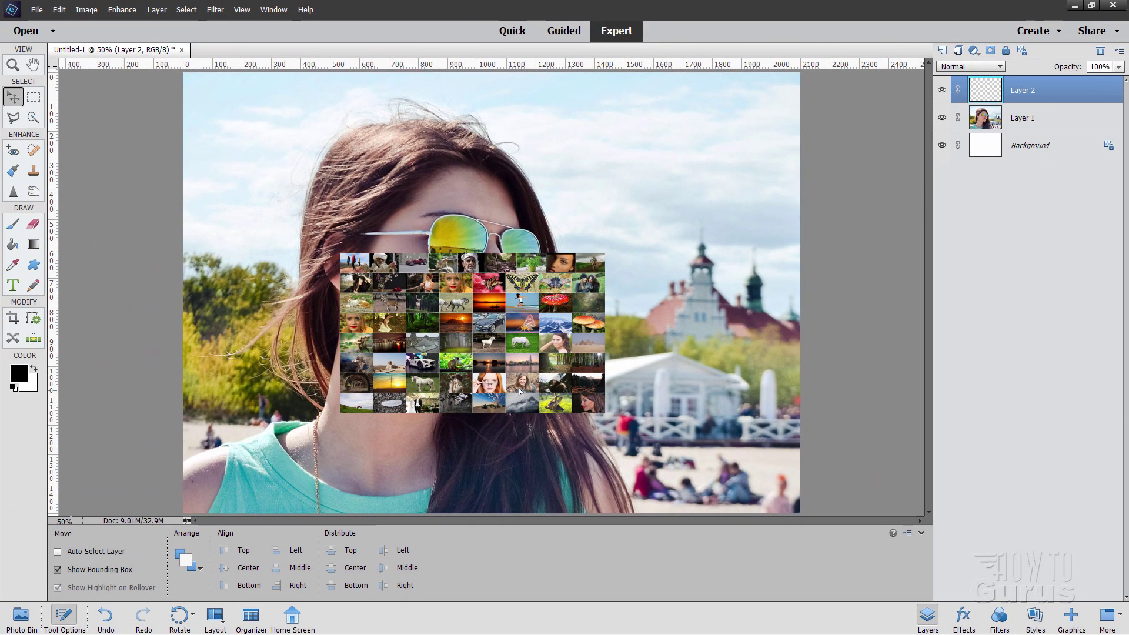
pyautogui.moveTo(495, 409); pyautogui.dragTo(371, 215)
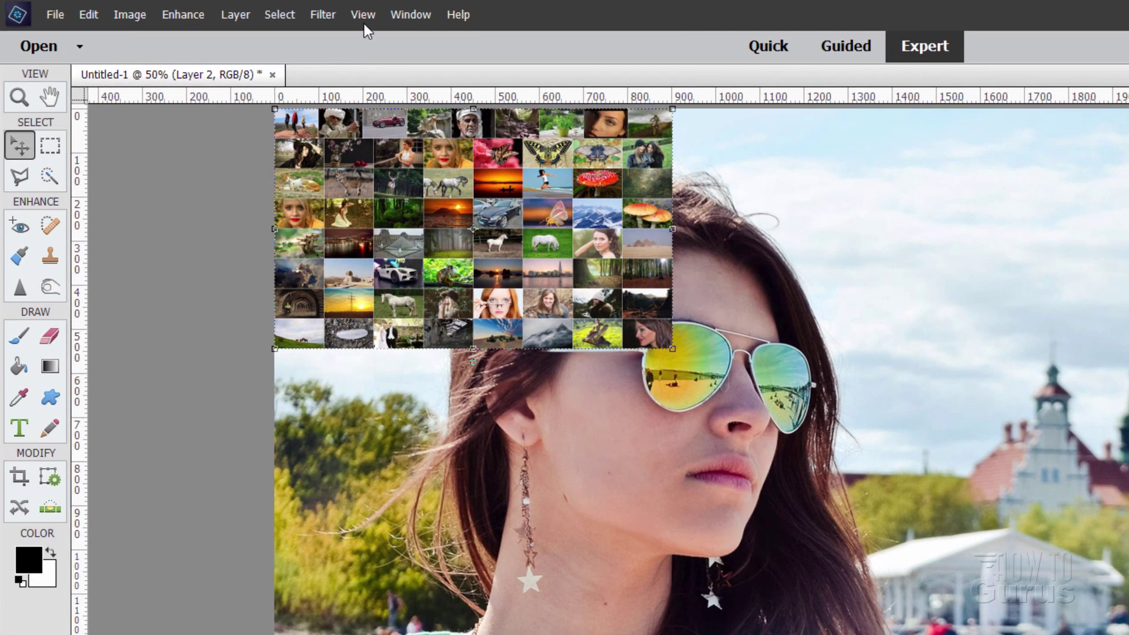
pyautogui.click(242, 11)
pyautogui.moveTo(379, 227)
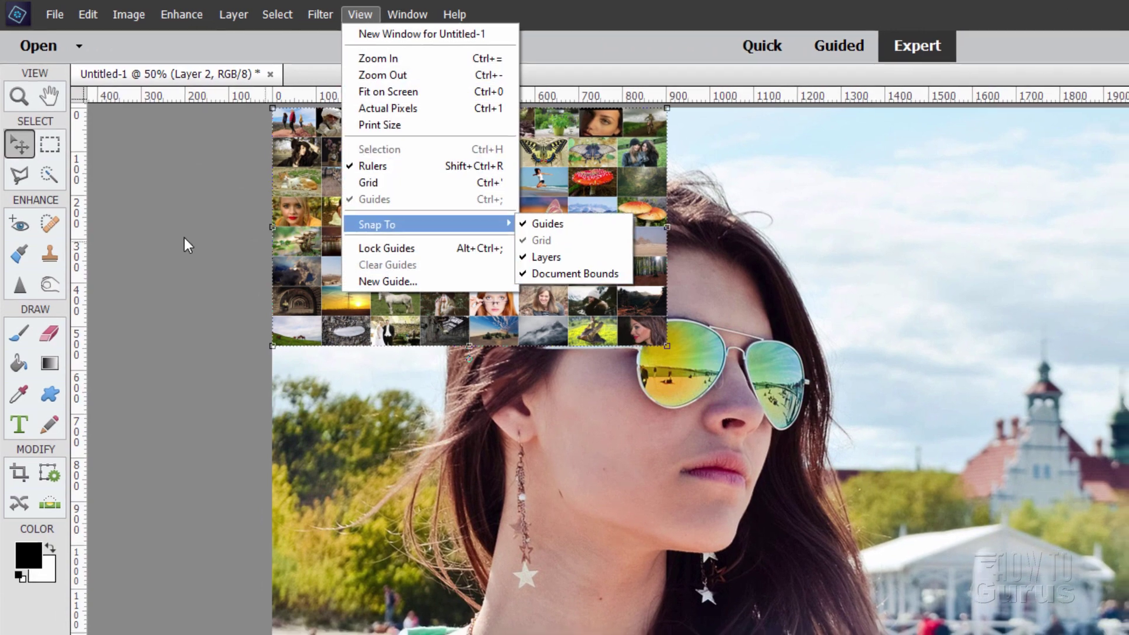
pyautogui.click(488, 293)
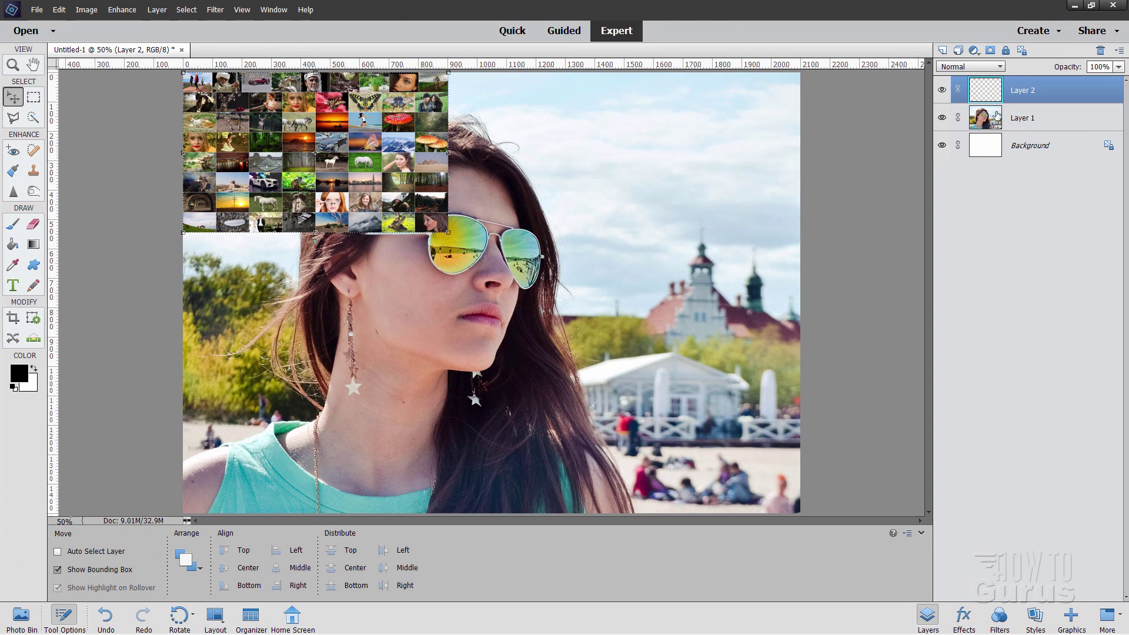
# - Duplicate the grid layer twice, stacking each copy below the previous one down the left edge
pyautogui.rightClick(1021, 94)
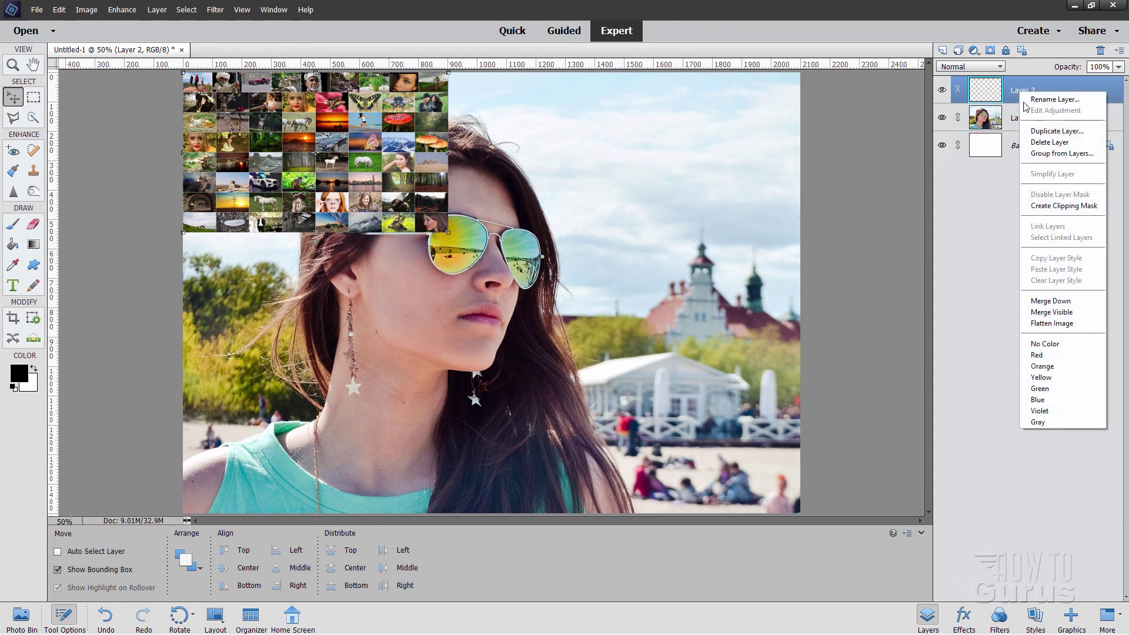
pyautogui.click(1040, 131)
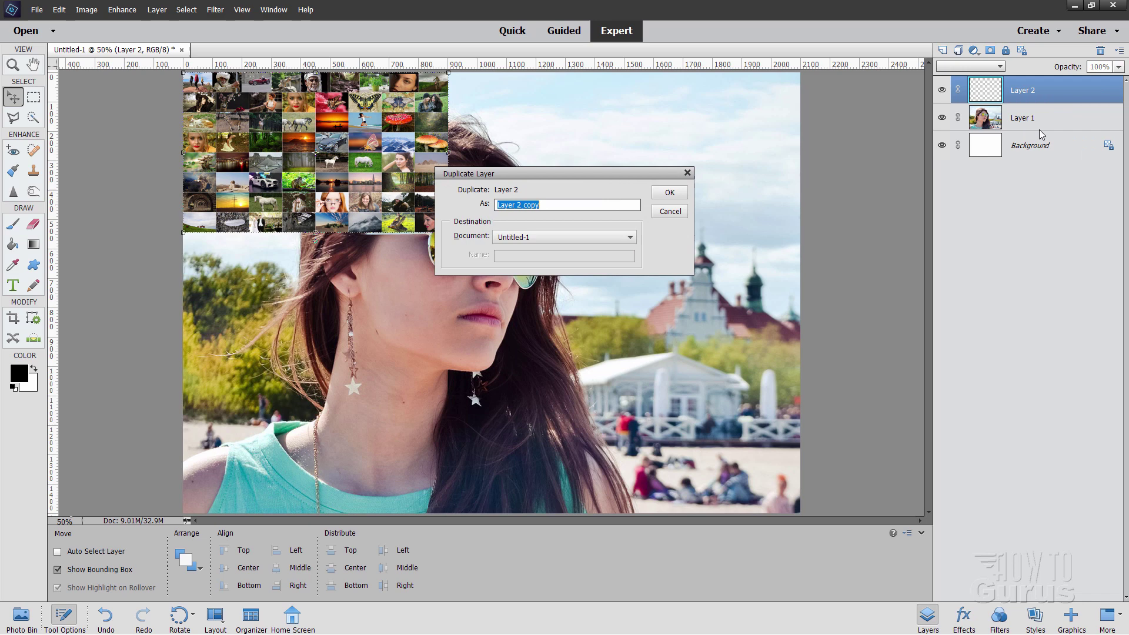
pyautogui.click(672, 191)
pyautogui.moveTo(327, 177); pyautogui.dragTo(328, 333)
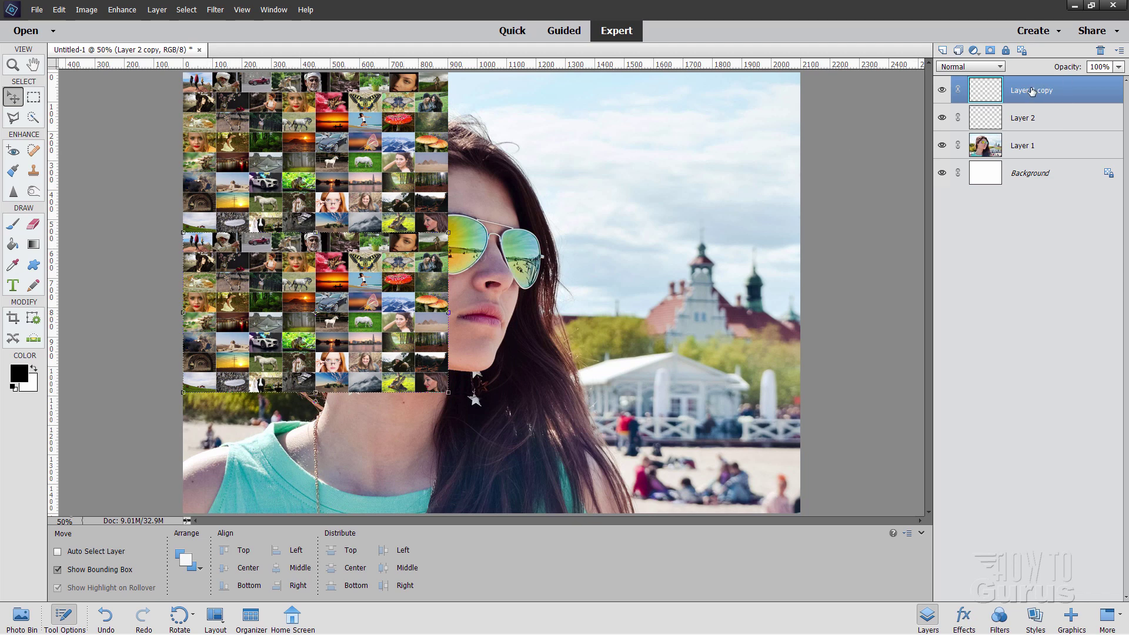
pyautogui.rightClick(1032, 91)
pyautogui.click(1058, 126)
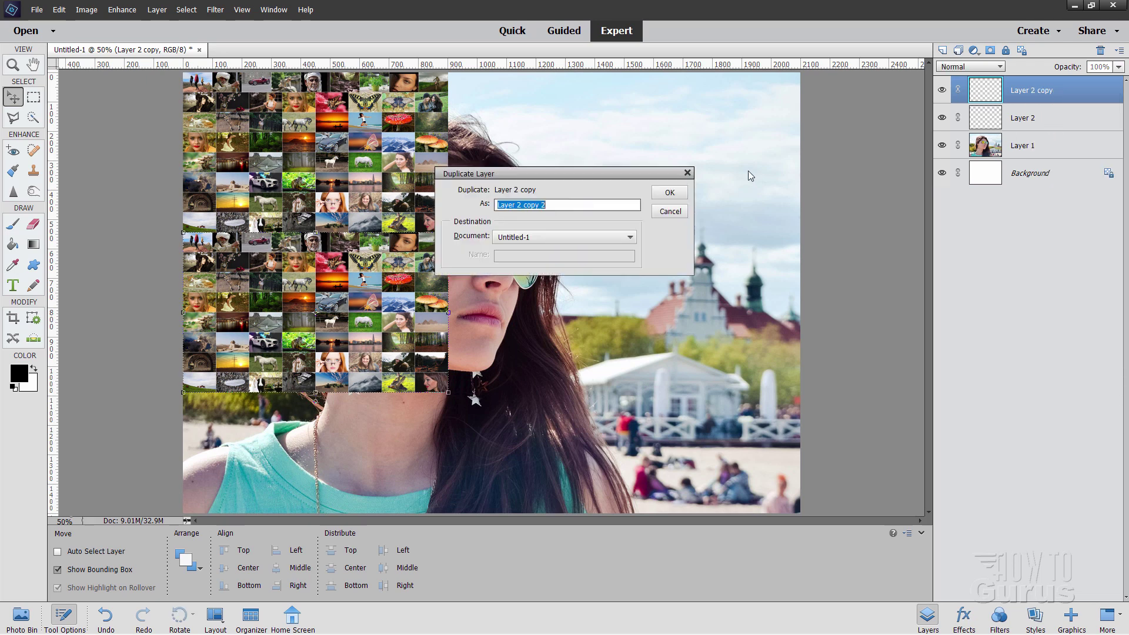
pyautogui.click(669, 194)
pyautogui.moveTo(316, 282); pyautogui.dragTo(313, 435)
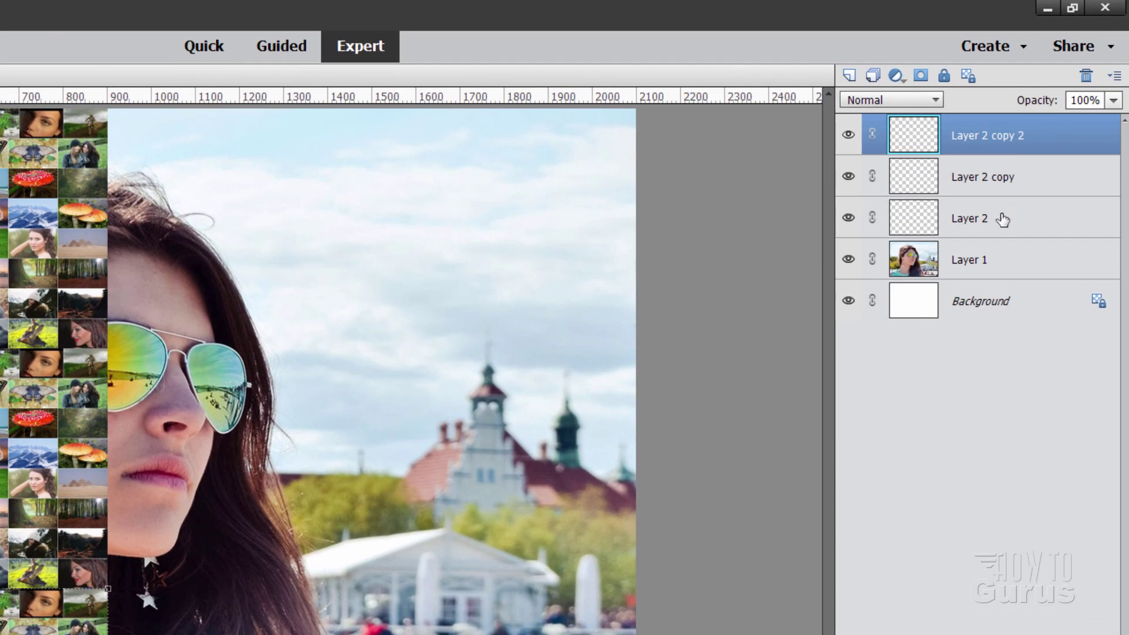
# - Merge the three grid layers into a single Layer 2 copy 2
pyautogui.keyDown('shift'); pyautogui.click(1002, 220); pyautogui.keyUp('shift')
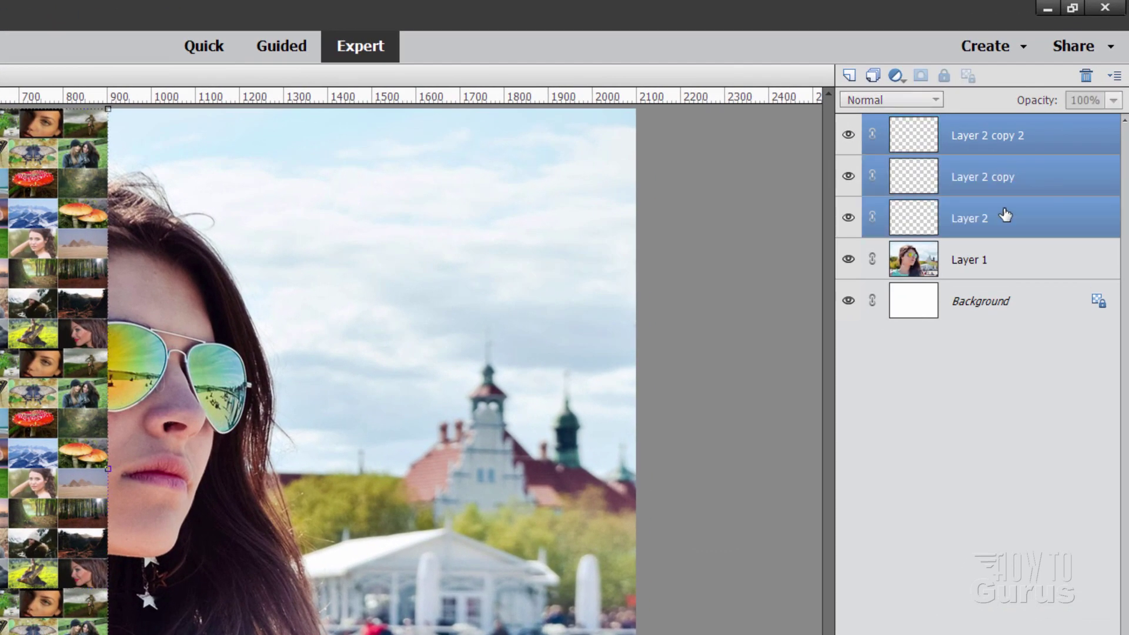
pyautogui.rightClick(981, 188)
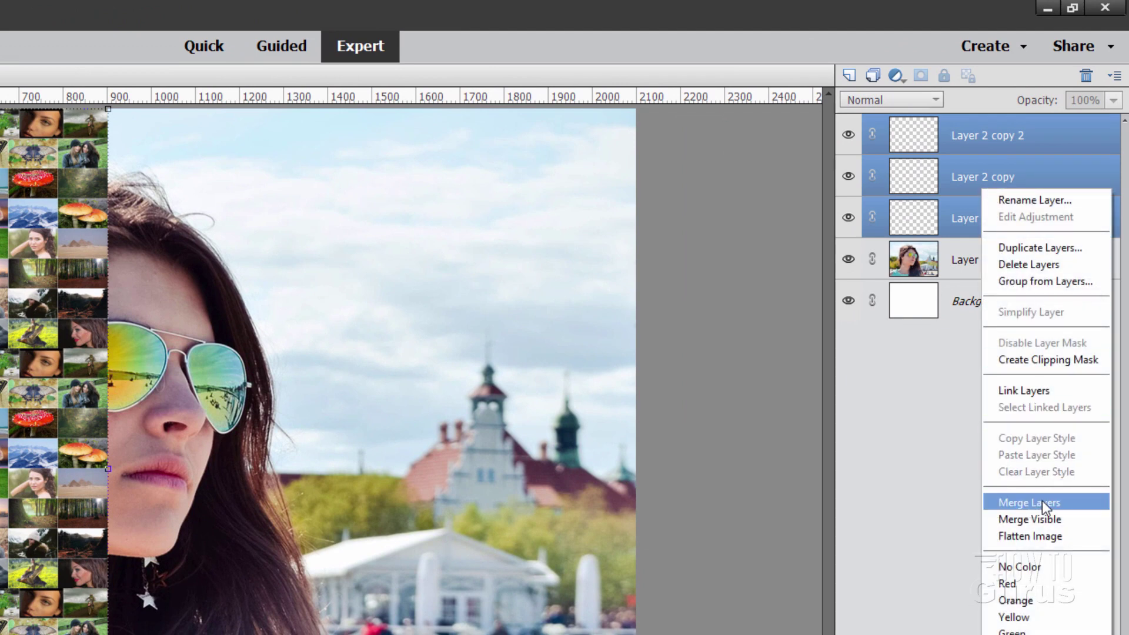
pyautogui.click(1045, 504)
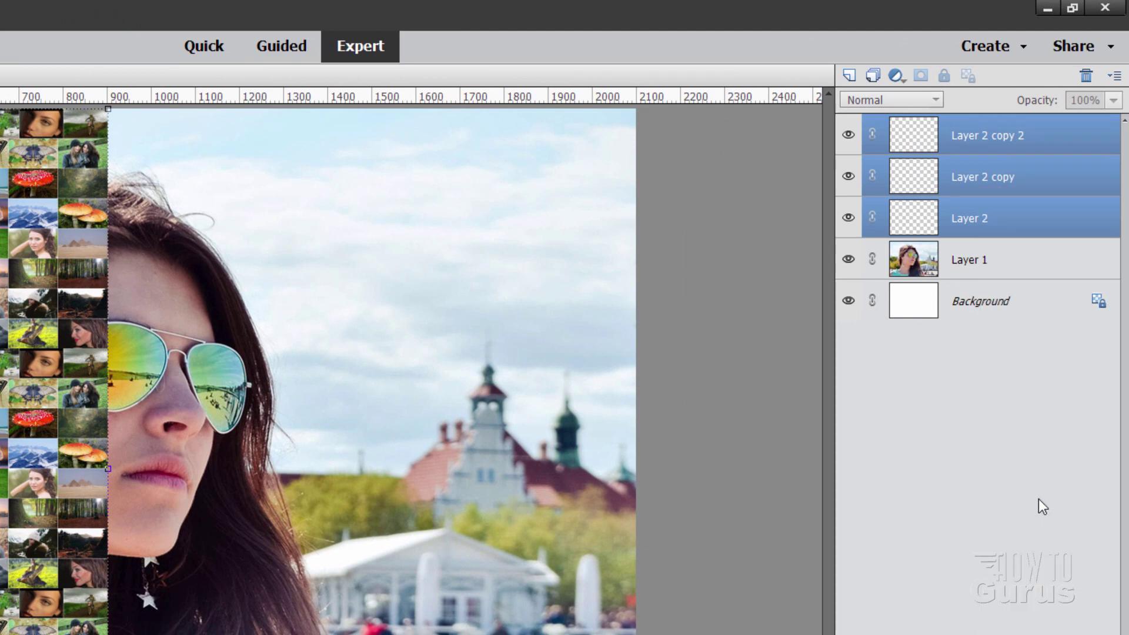
# - Duplicate the tile strip twice, shifting each copy right across the canvas
pyautogui.rightClick(972, 138)
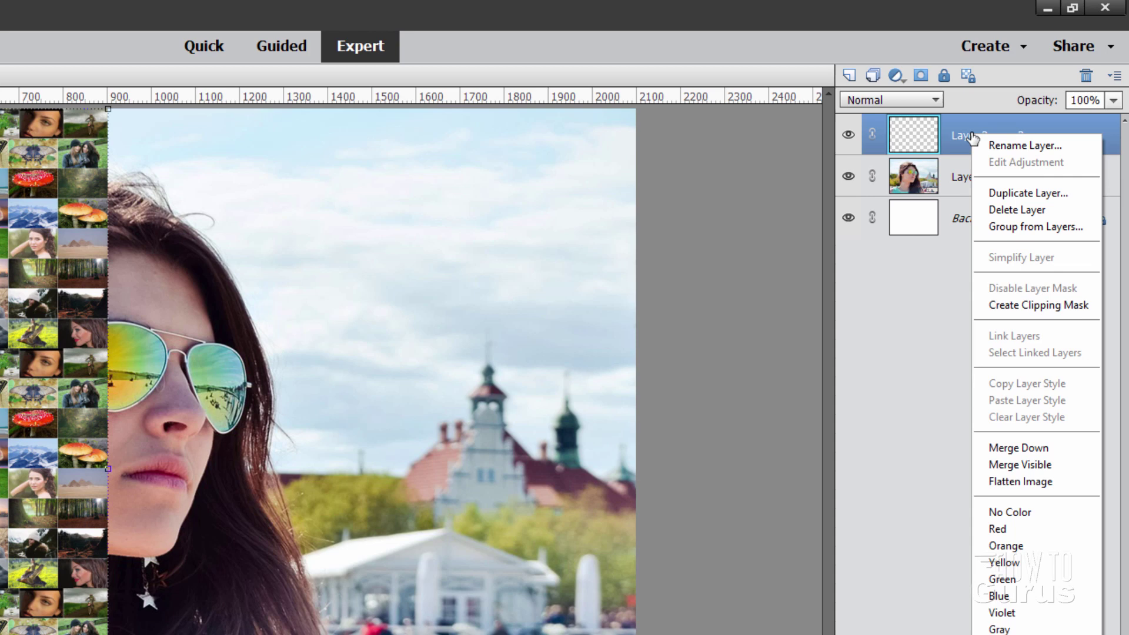
pyautogui.click(1026, 199)
pyautogui.click(448, 292)
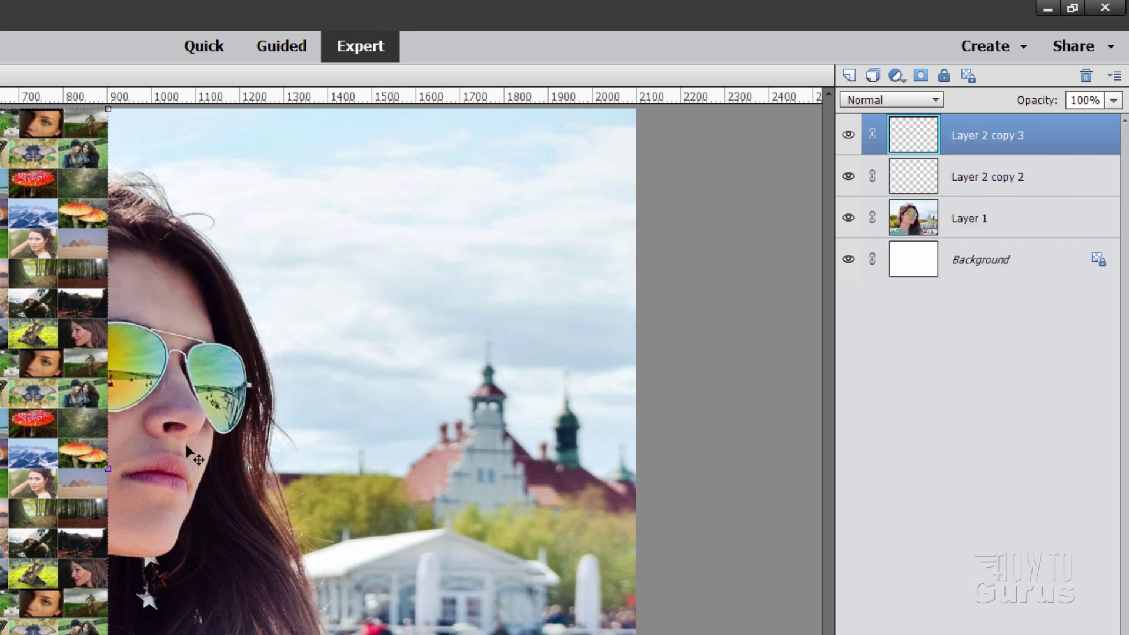
pyautogui.moveTo(12, 503); pyautogui.dragTo(309, 503)
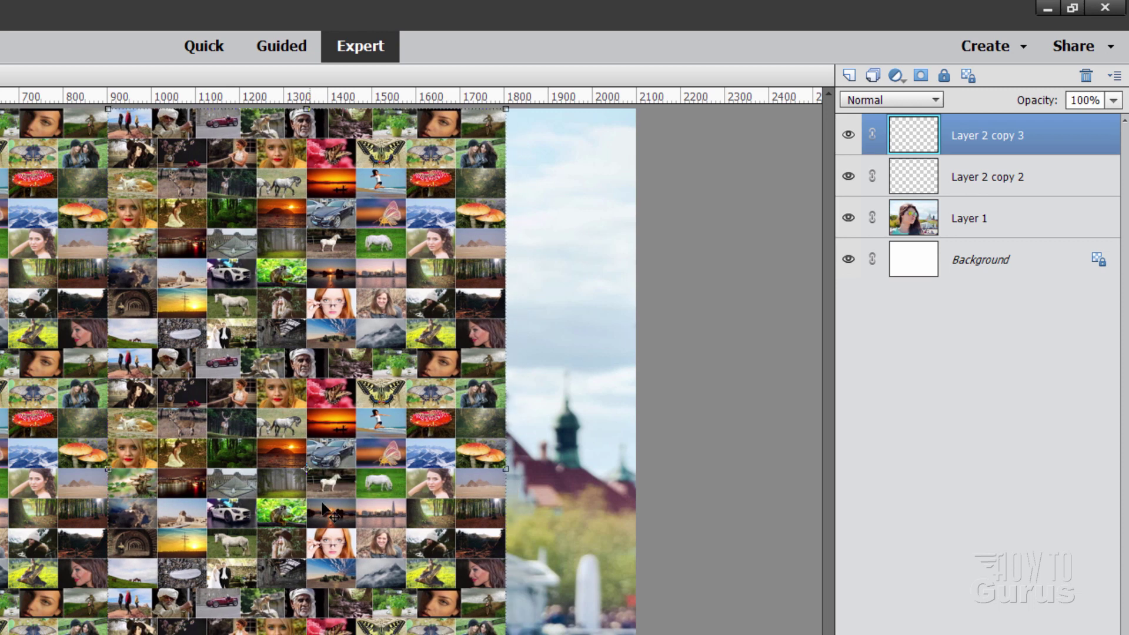
pyautogui.rightClick(978, 146)
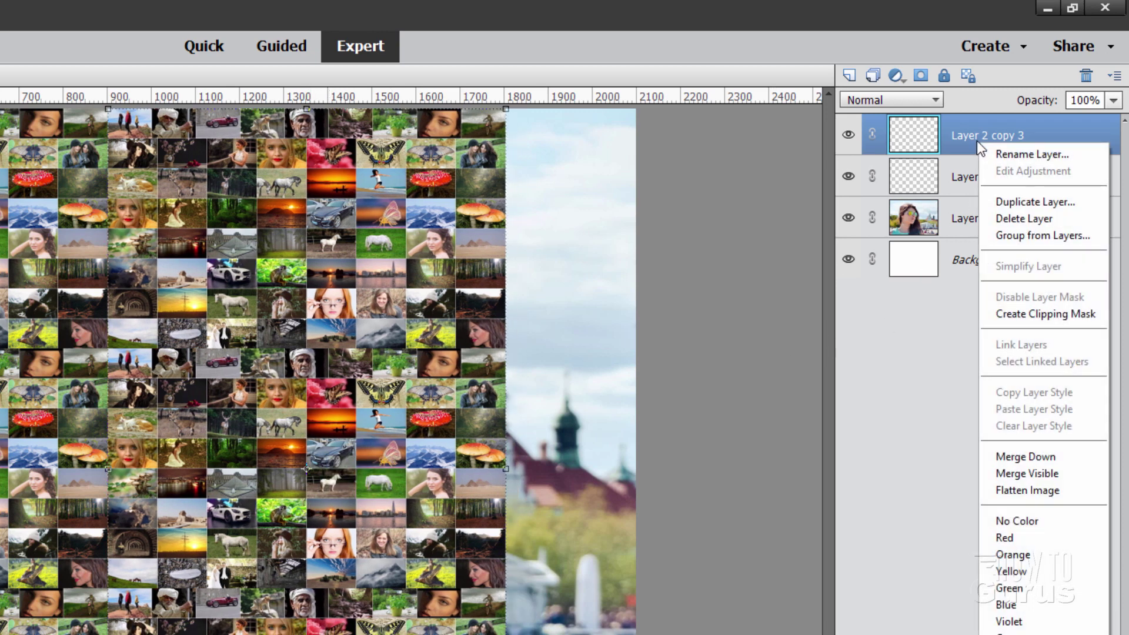
pyautogui.click(1008, 202)
pyautogui.click(436, 291)
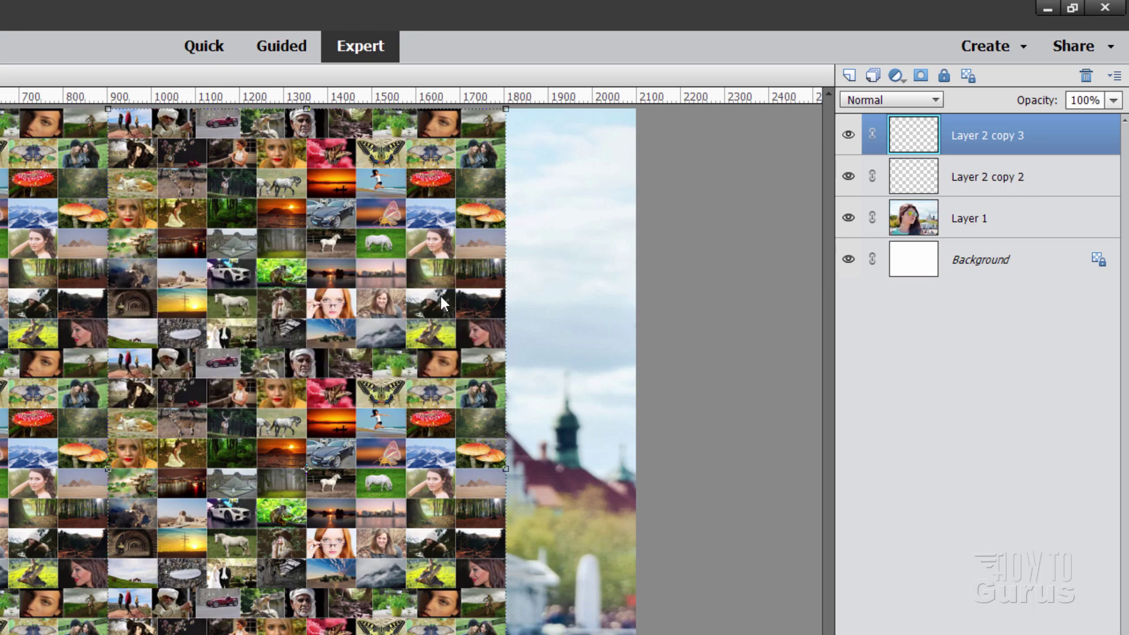
pyautogui.moveTo(138, 510); pyautogui.dragTo(537, 507)
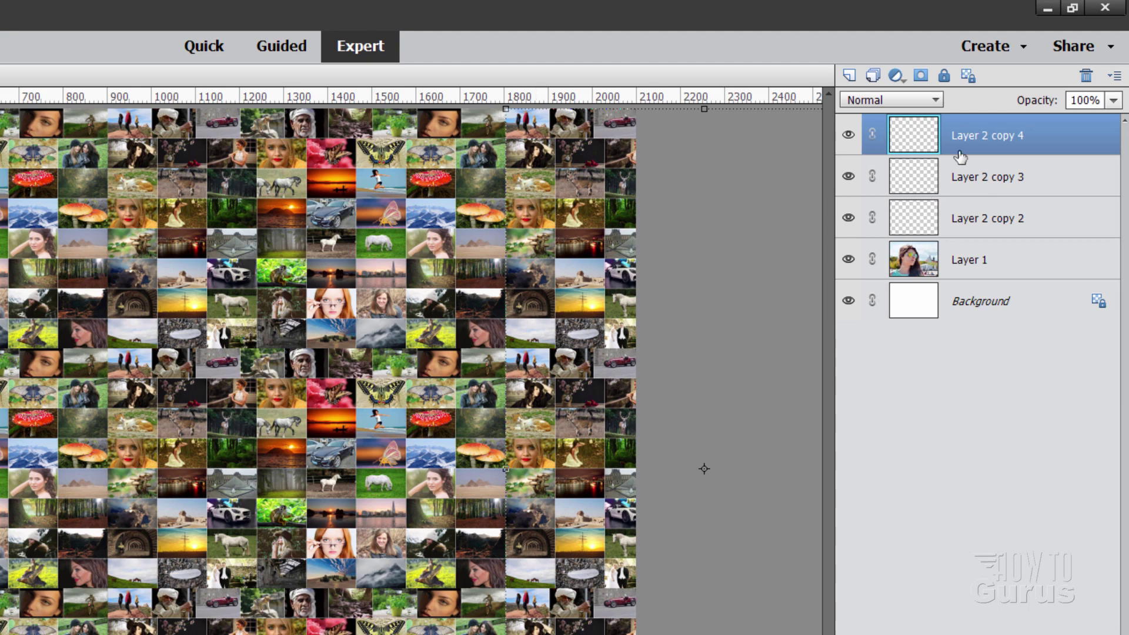
# - Select the three tile layers and merge them into Layer 2 copy 4
pyautogui.keyDown('shift'); pyautogui.click(1012, 225); pyautogui.keyUp('shift')
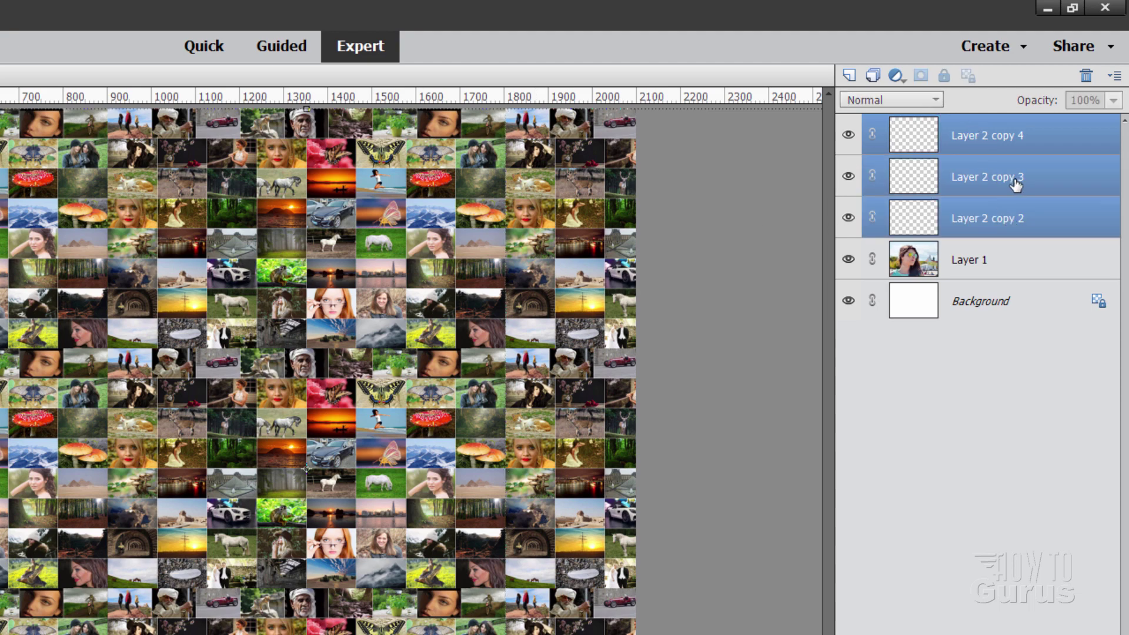
pyautogui.keyDown('shift'); pyautogui.click(1038, 135); pyautogui.keyUp('shift')
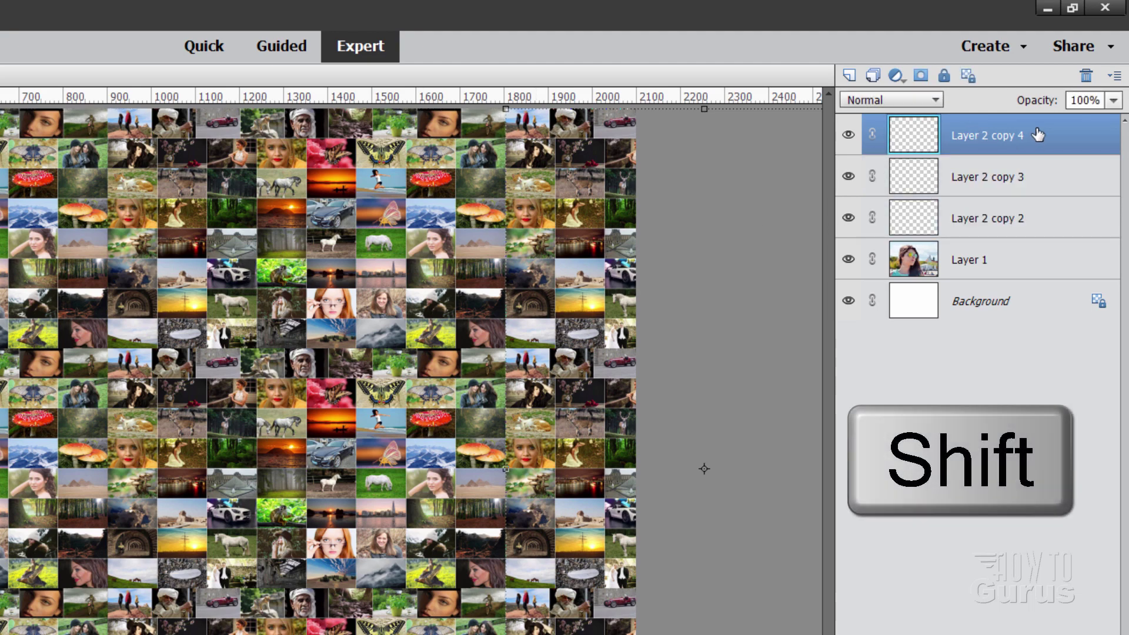
pyautogui.keyDown('shift'); pyautogui.click(1032, 225); pyautogui.keyUp('shift')
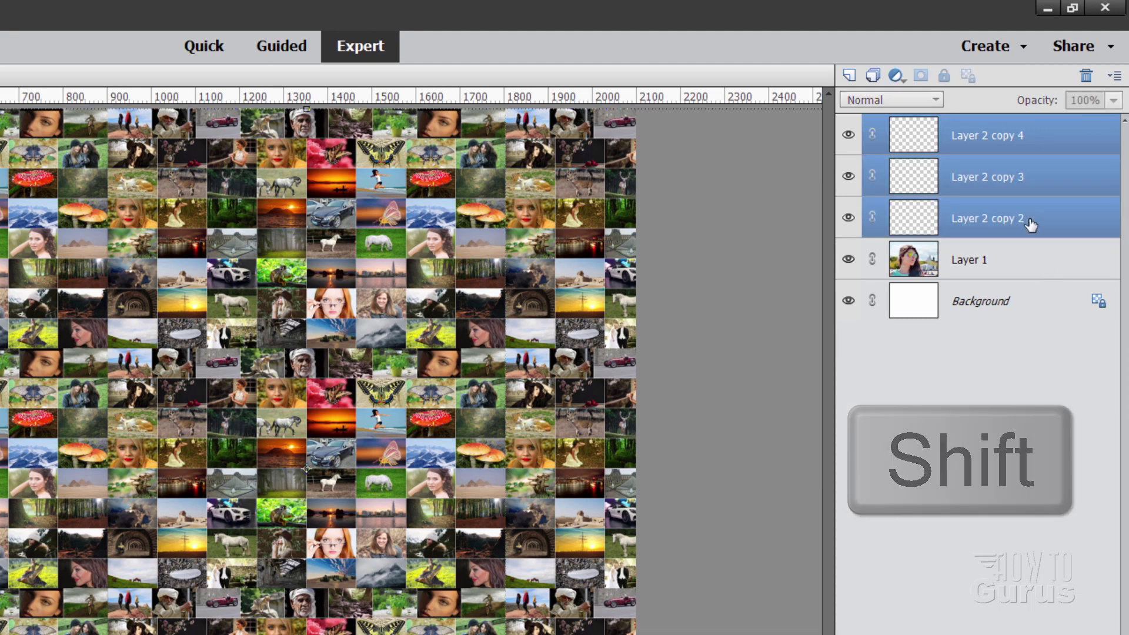
pyautogui.rightClick(985, 179)
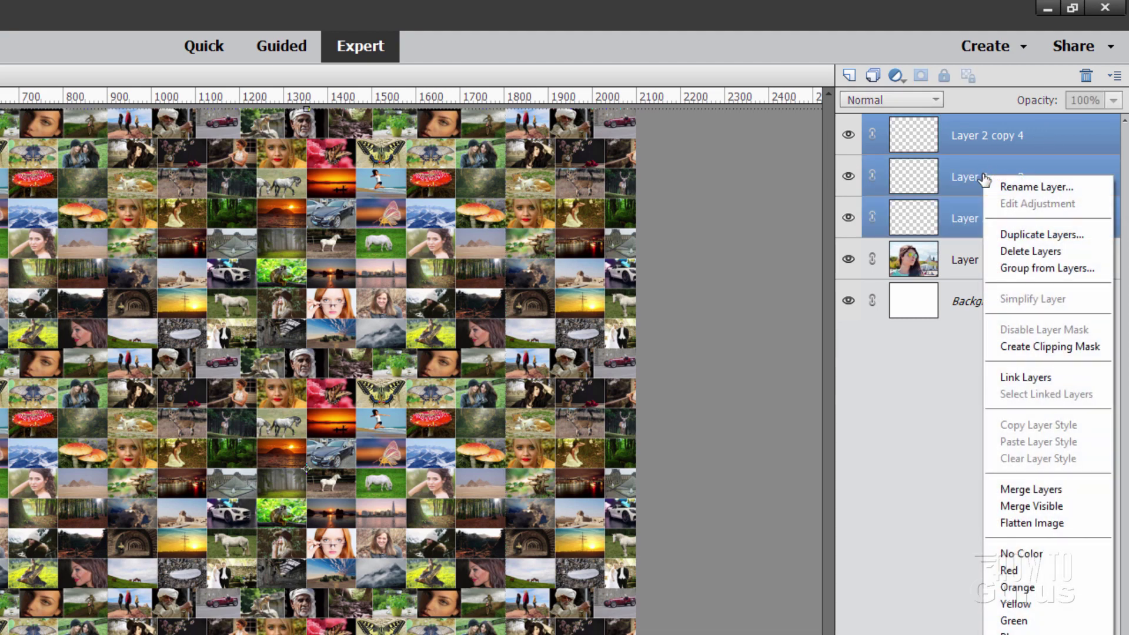
pyautogui.click(1015, 489)
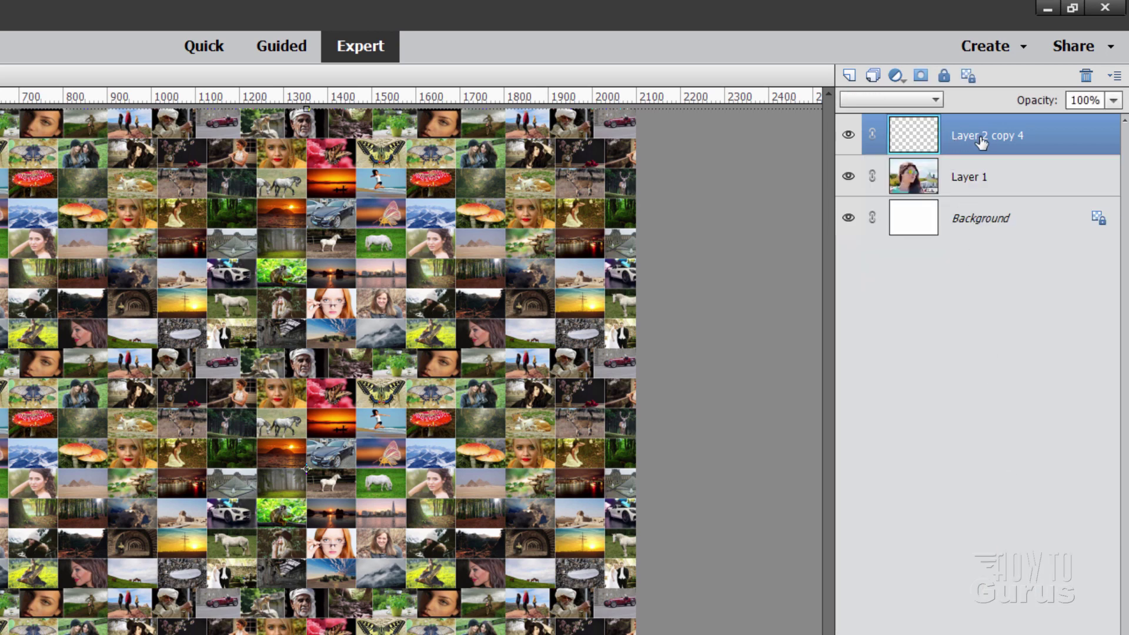
# - Rename the merged tile layer to Mosaic and move it below Layer 1
pyautogui.doubleClick(981, 137)
pyautogui.write('Mosaic')
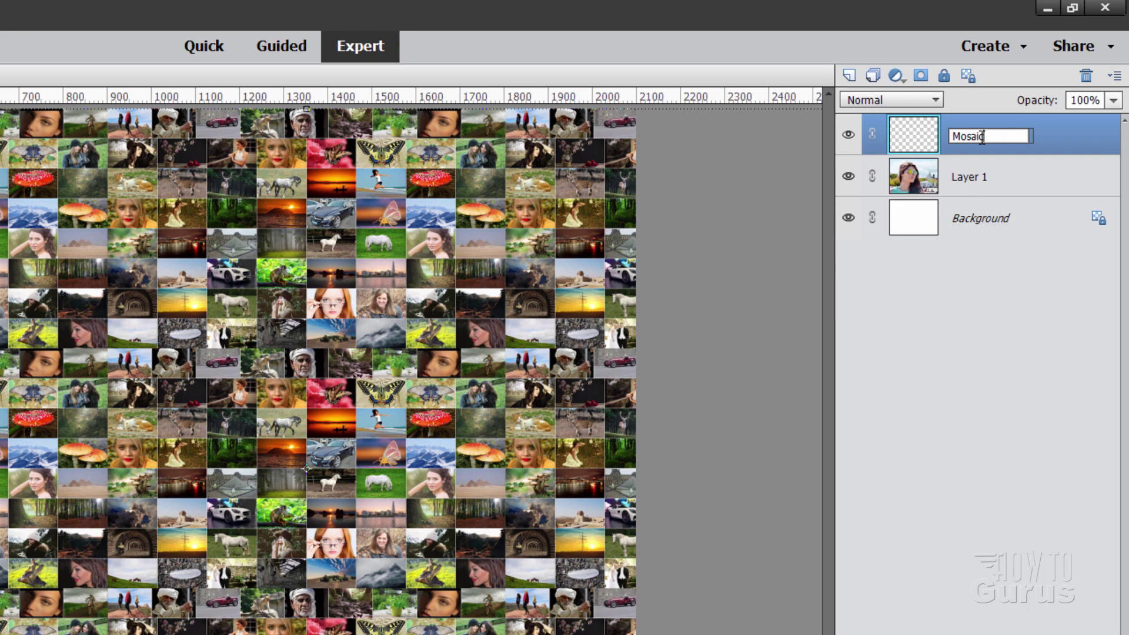
pyautogui.click(1074, 138)
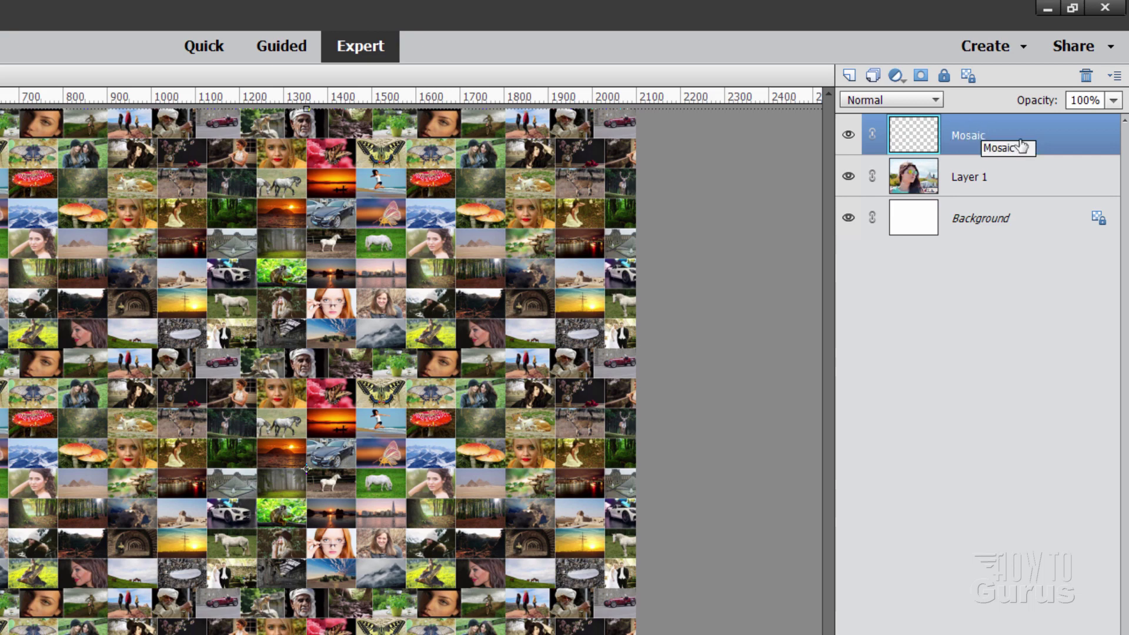
pyautogui.moveTo(1011, 144); pyautogui.dragTo(1011, 199)
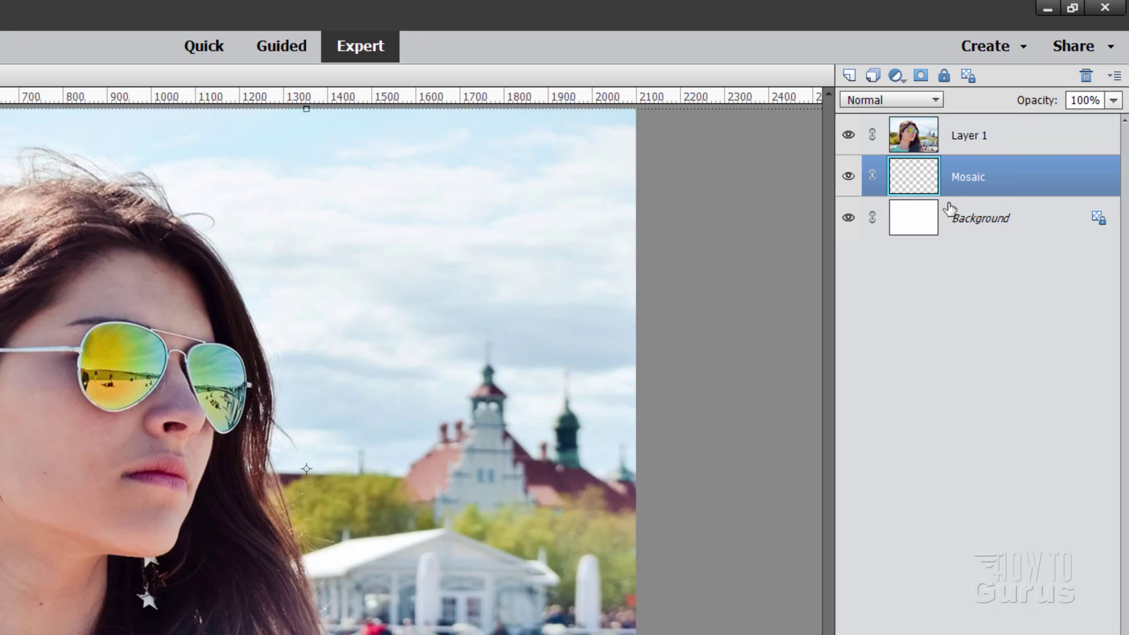
# - Set the portrait layer Layer 1's blend mode to Hard Light
pyautogui.click(1032, 141)
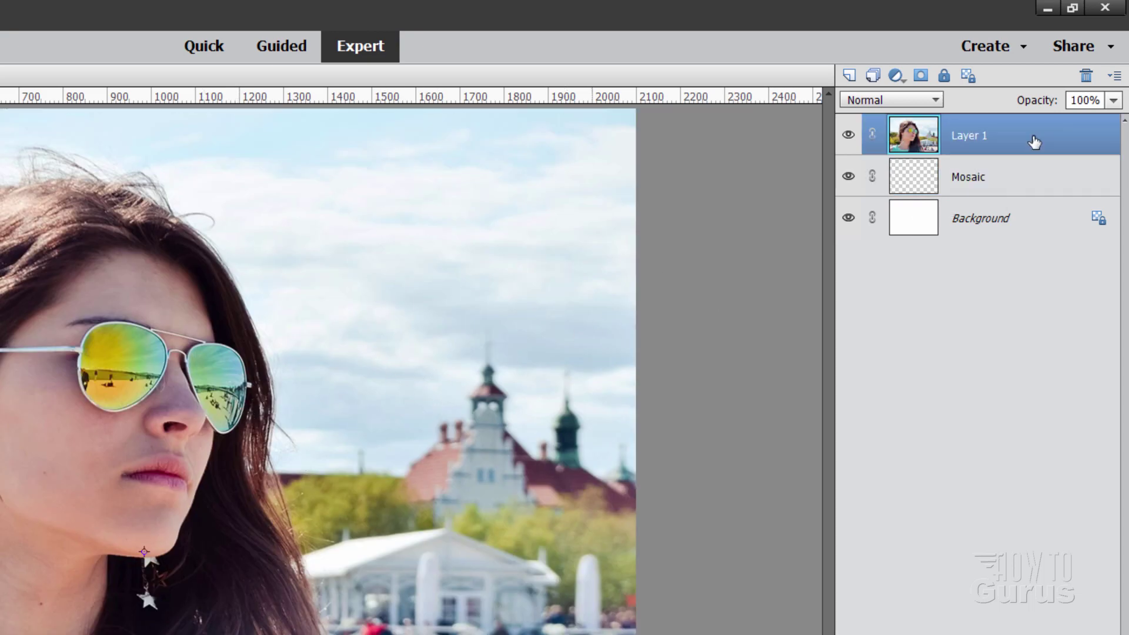
pyautogui.click(869, 102)
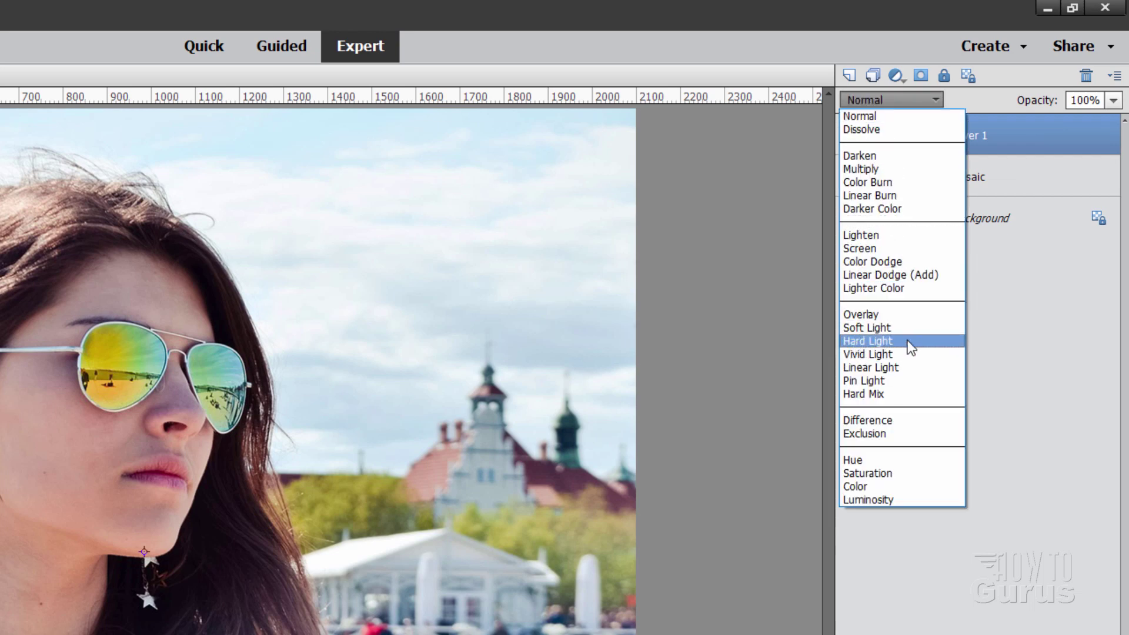
pyautogui.click(892, 344)
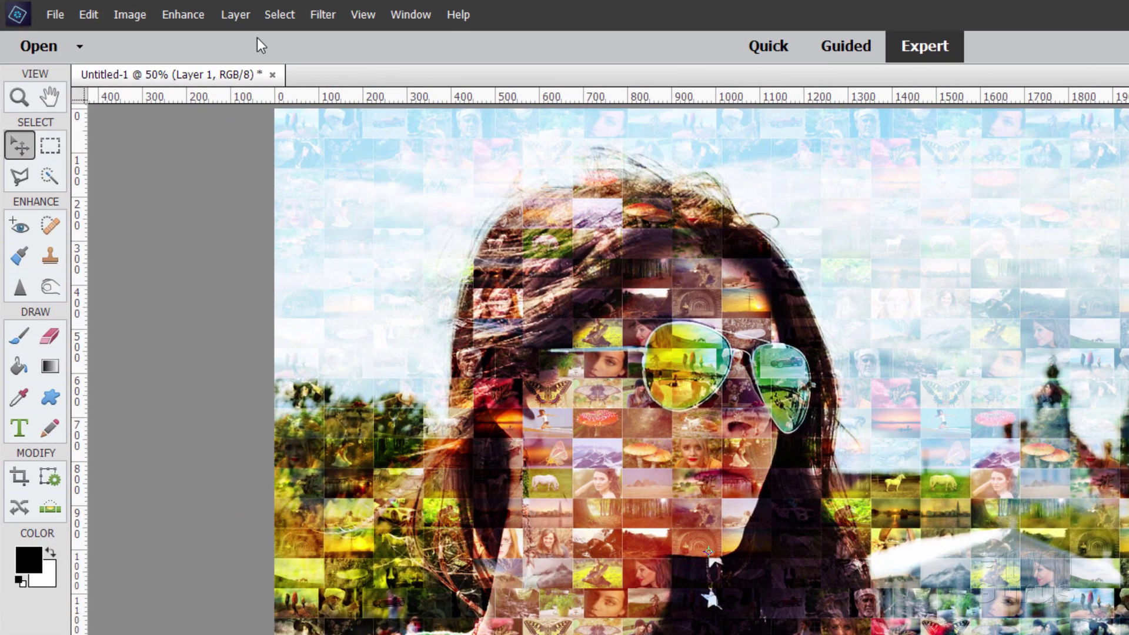
# - Add a Levels adjustment layer clipped to the portrait layer
pyautogui.click(157, 11)
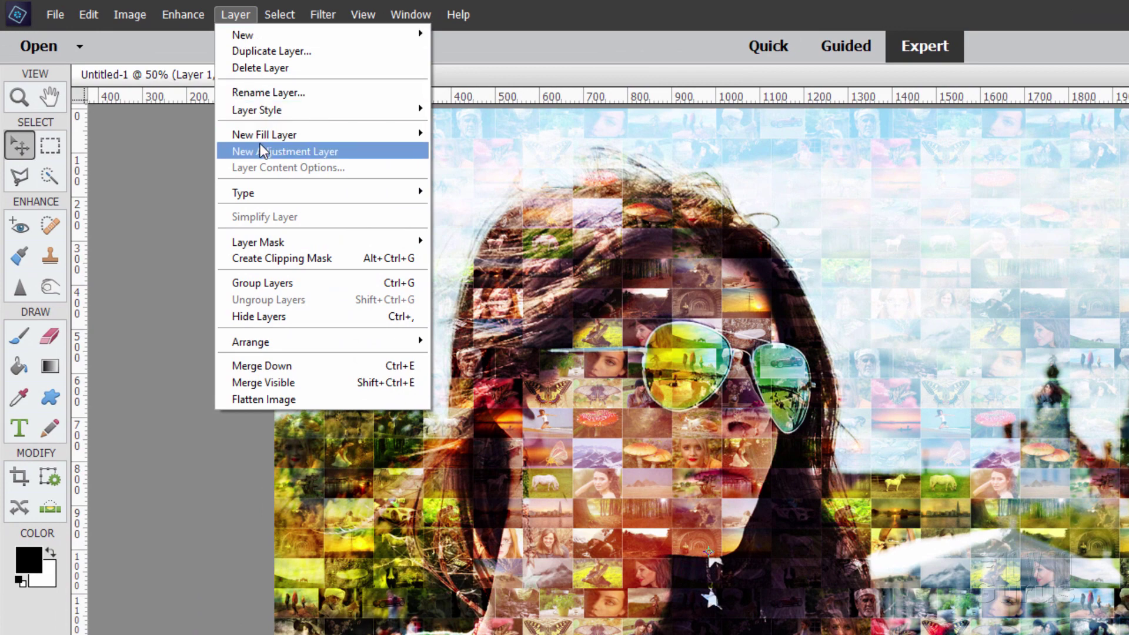
pyautogui.moveTo(262, 152)
pyautogui.click(460, 151)
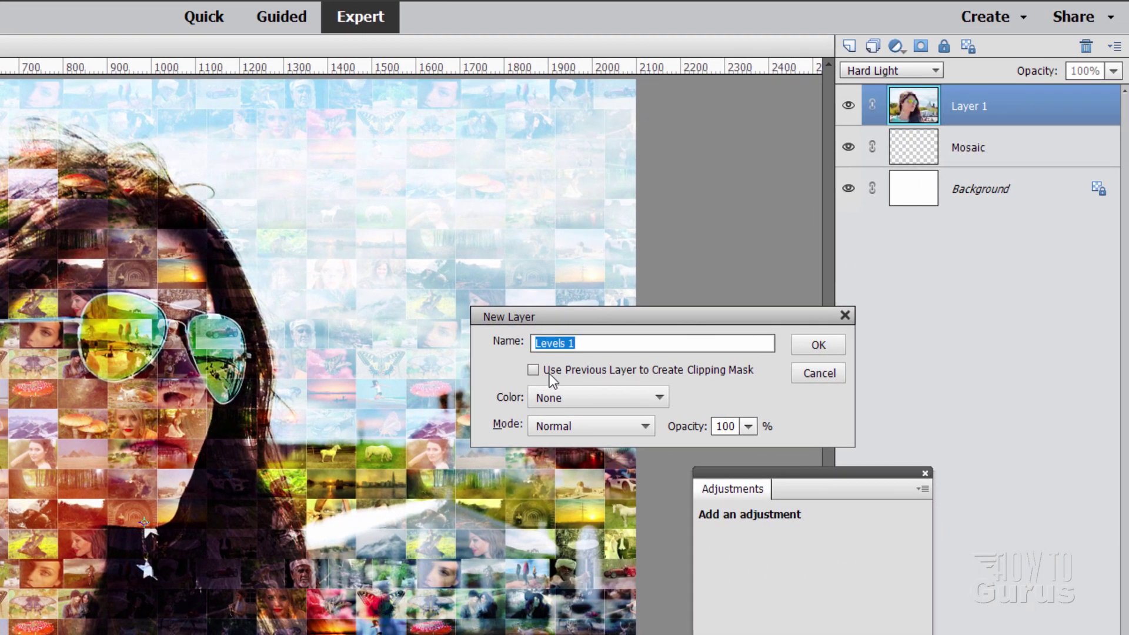
pyautogui.click(534, 370)
pyautogui.click(818, 345)
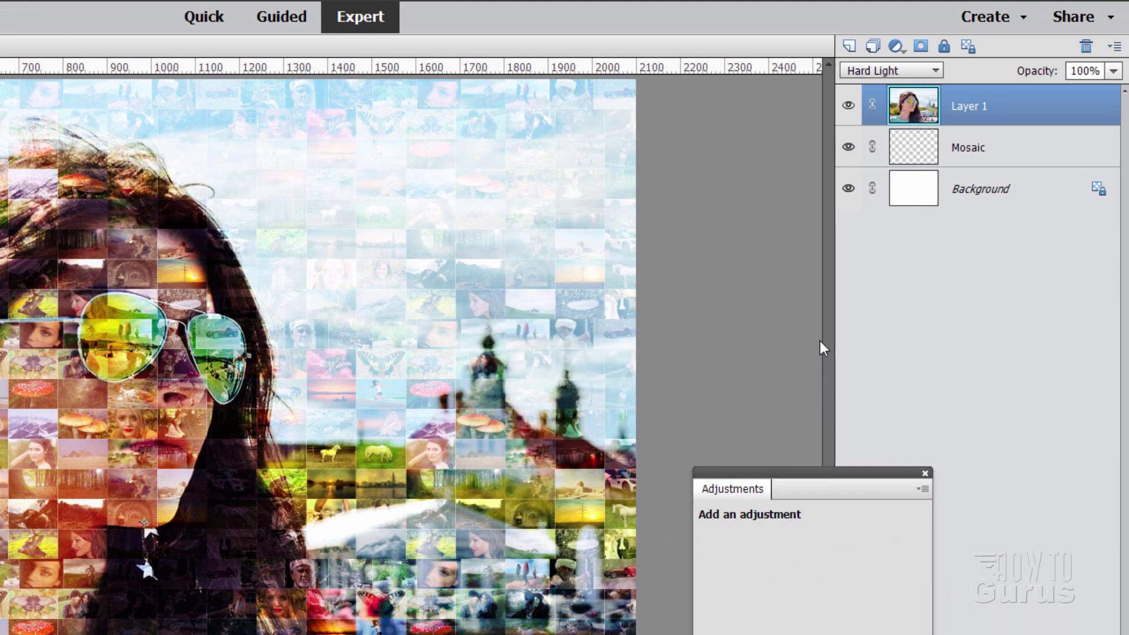
# - Brighten the midtones and lower the output white to 252 in Levels
pyautogui.moveTo(830, 472); pyautogui.dragTo(839, 306)
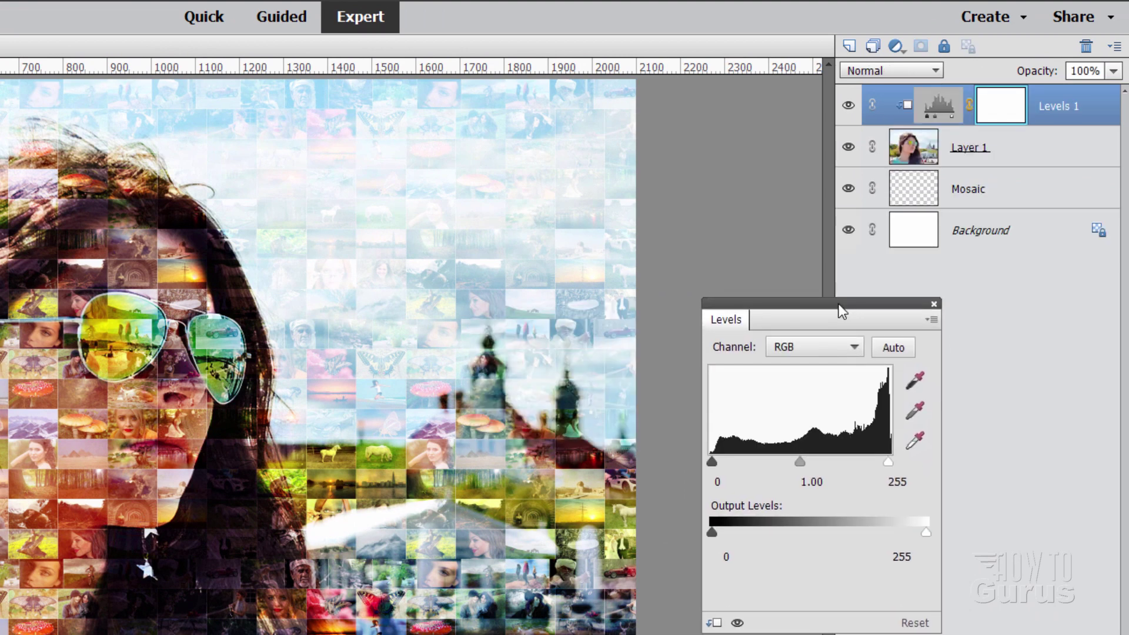
pyautogui.moveTo(806, 475); pyautogui.dragTo(719, 478)
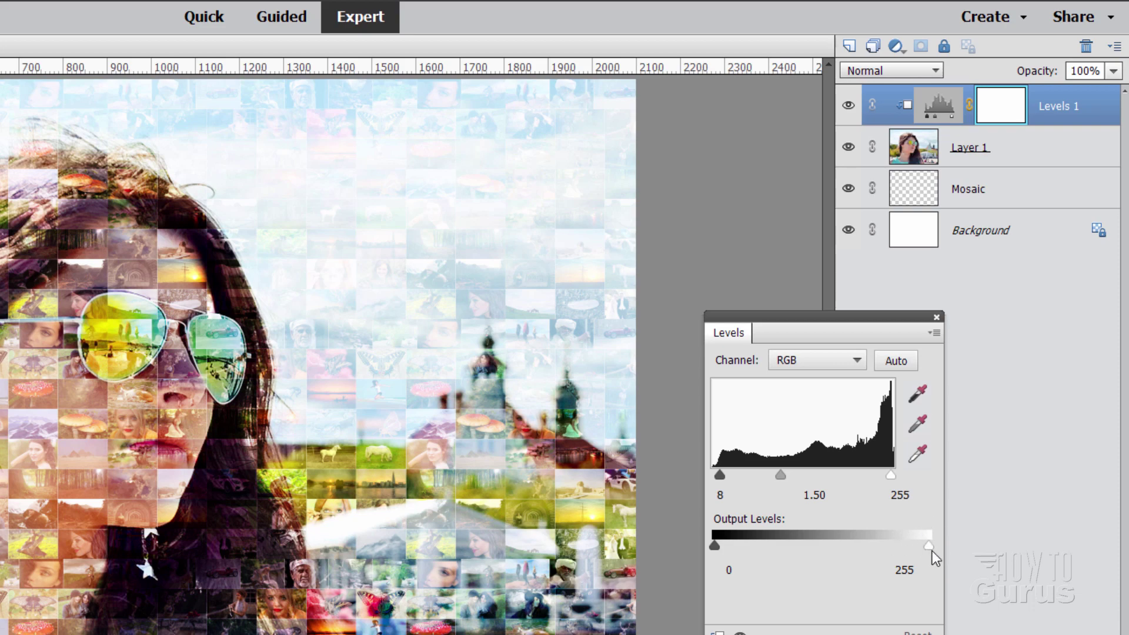
pyautogui.moveTo(932, 551)
pyautogui.mouseDown()
pyautogui.moveTo(919, 549)
pyautogui.moveTo(930, 546)
pyautogui.mouseUp()
pyautogui.click(937, 317)
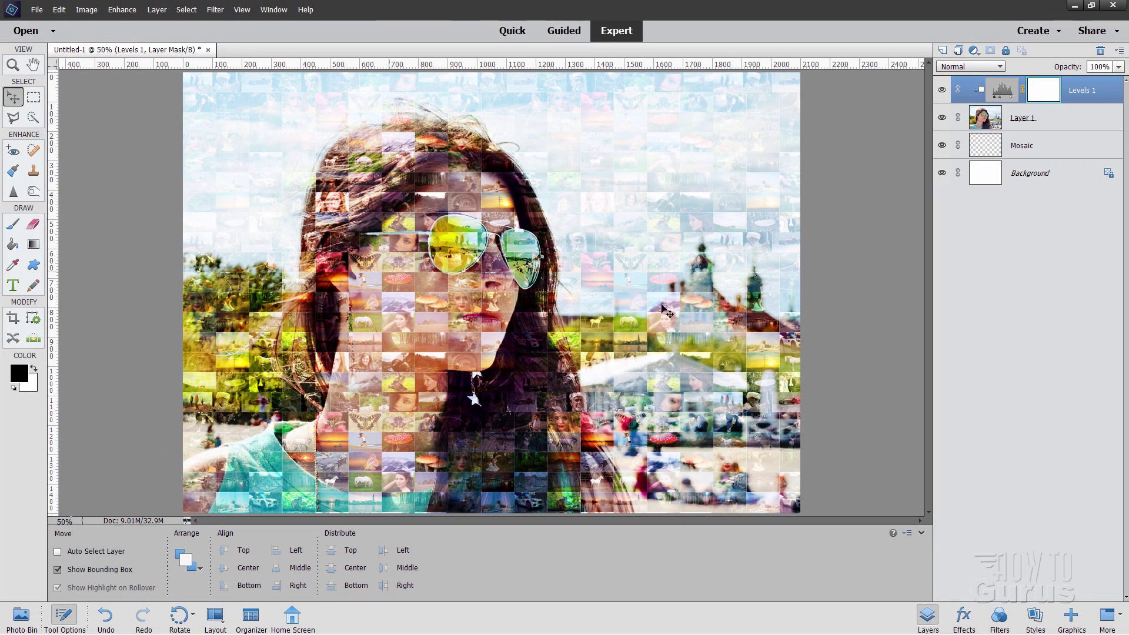